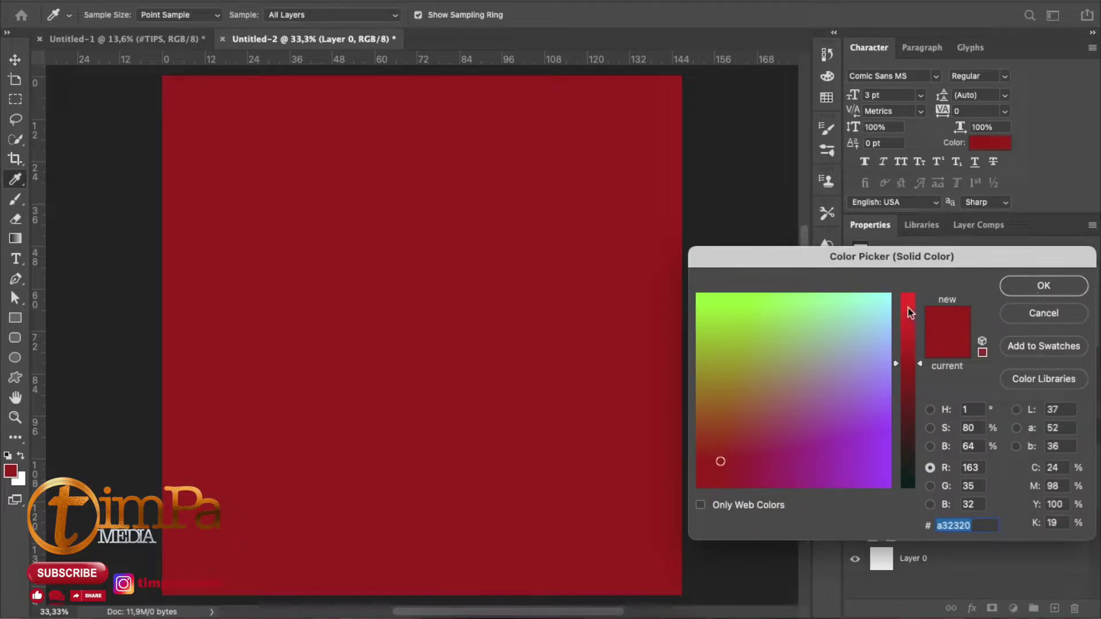
- Accept dark red a32320 as the colour of the solid fill layer
{"action": "left_click", "coordinate": [1043, 287]}
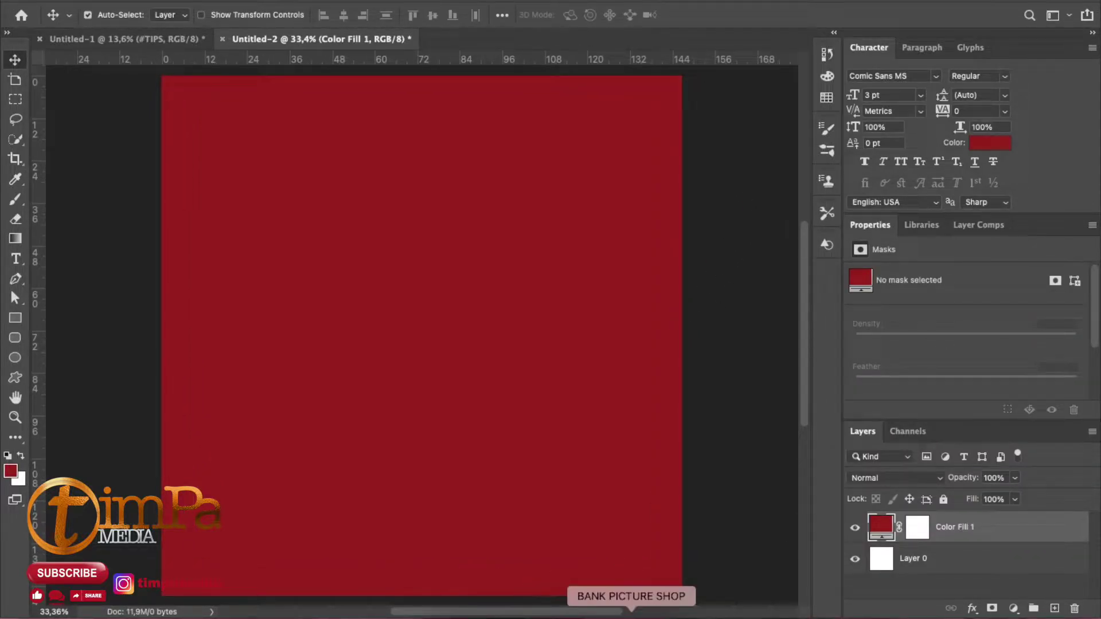
- Place timpa shop lands.png in the poster's upper-right corner, scaled to about 34 by 14 pt
{"action": "left_click", "coordinate": [446, 617]}
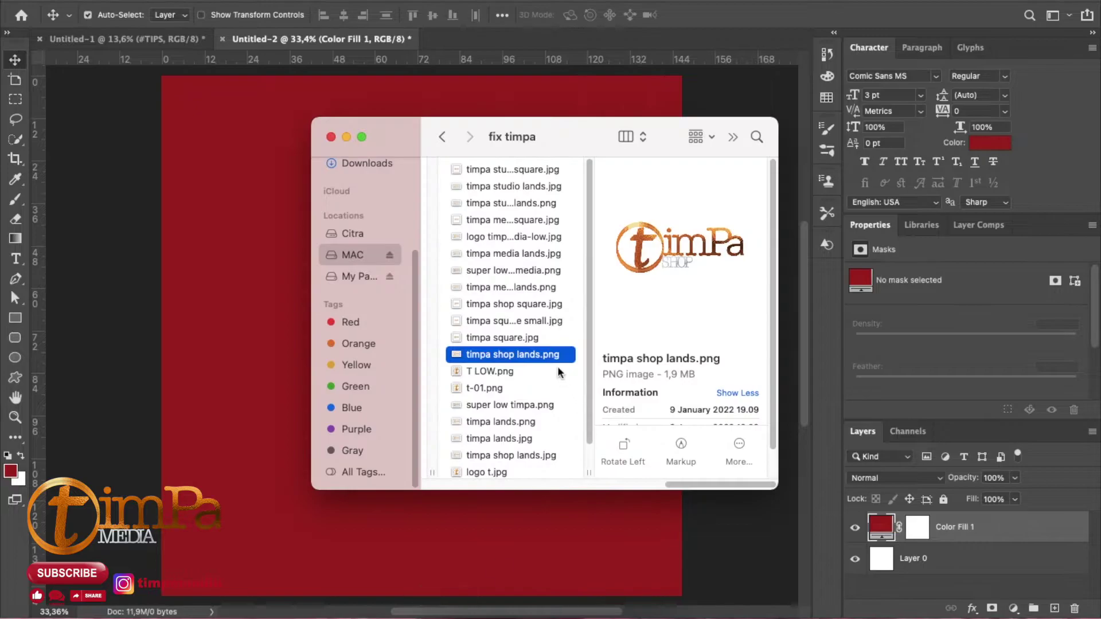
{"action": "left_click_drag", "start_coordinate": [533, 356], "coordinate": [260, 454]}
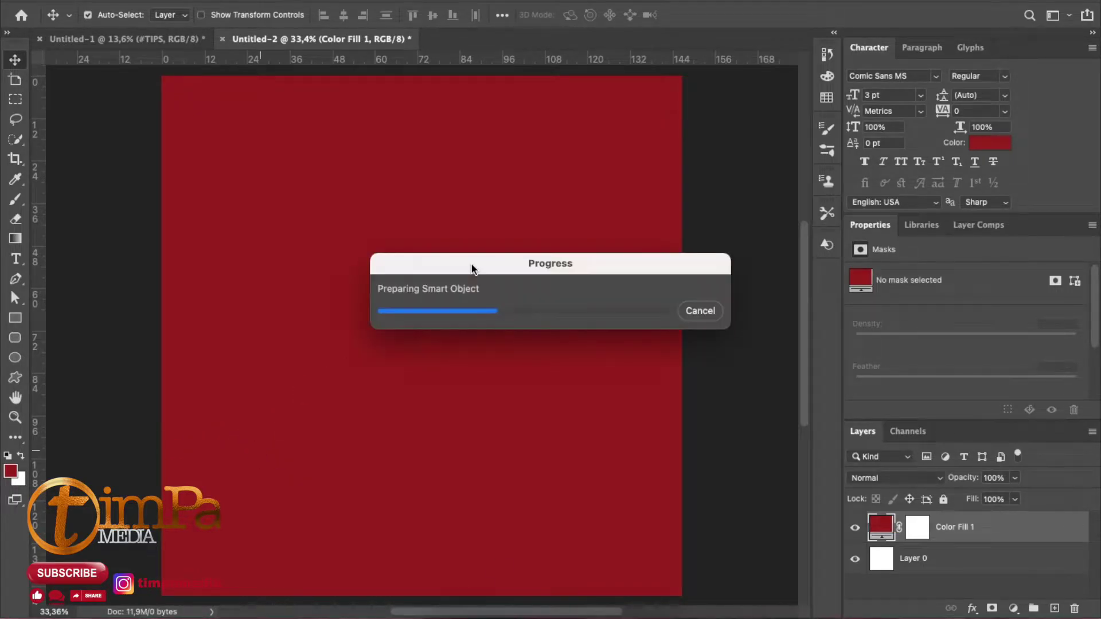
{"action": "left_click_drag", "start_coordinate": [161, 192], "coordinate": [504, 381]}
{"action": "left_click_drag", "start_coordinate": [595, 395], "coordinate": [585, 123]}
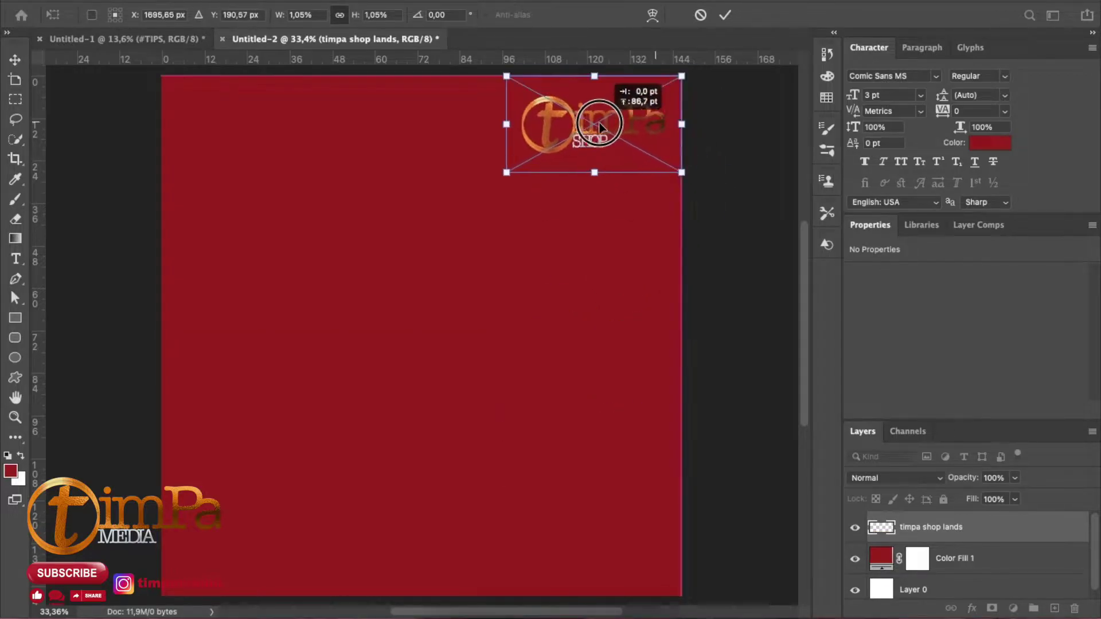
{"action": "left_click_drag", "start_coordinate": [509, 176], "coordinate": [535, 156]}
{"action": "left_click", "coordinate": [644, 106]}
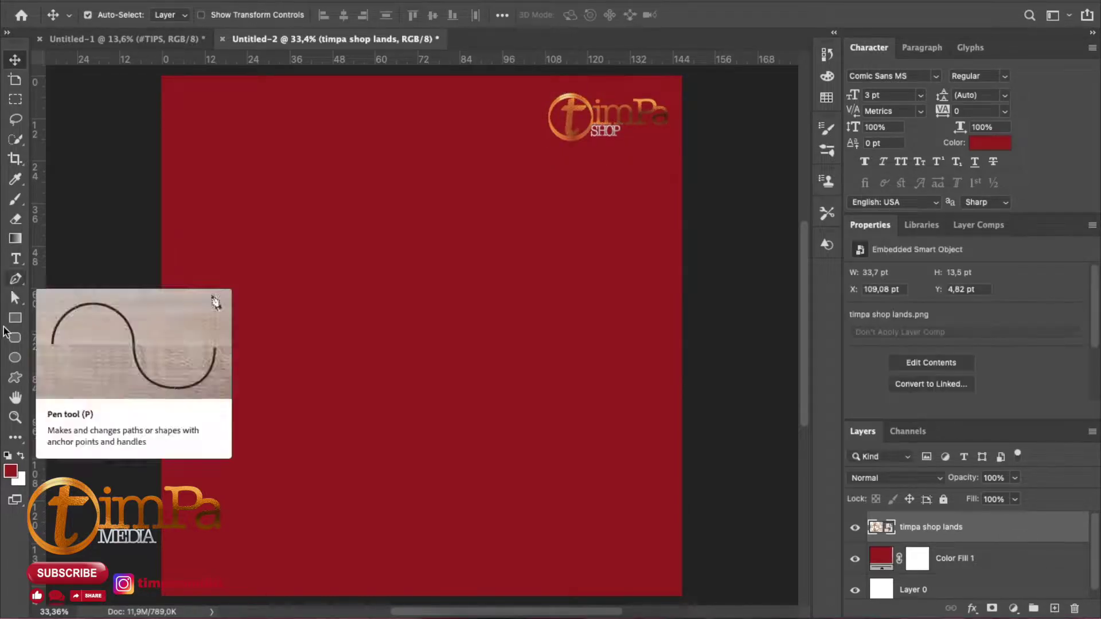
- Draw a circle about 1190 px in diameter overlapping the canvas's lower-right corner
{"action": "left_click", "coordinate": [15, 357]}
{"action": "left_click_drag", "start_coordinate": [498, 397], "coordinate": [678, 551]}
{"action": "left_click", "coordinate": [5, 69]}
{"action": "left_click_drag", "start_coordinate": [559, 397], "coordinate": [635, 480]}
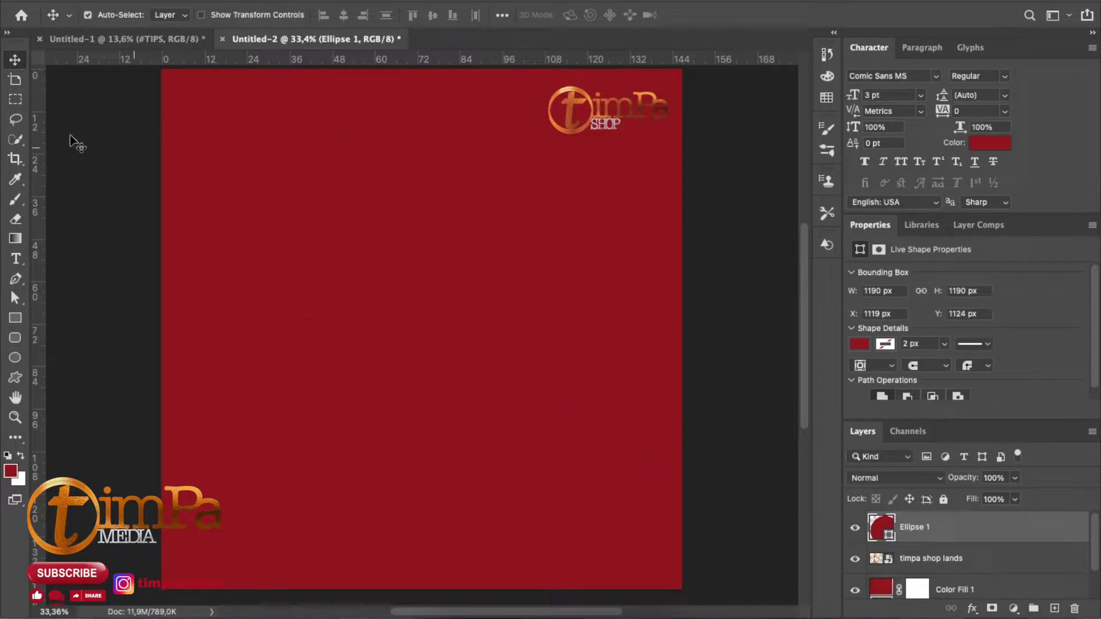
- Fill the circle with the orange-yellow from the recently used colours
{"action": "left_click", "coordinate": [15, 377]}
{"action": "left_click", "coordinate": [169, 15]}
{"action": "left_click", "coordinate": [141, 96]}
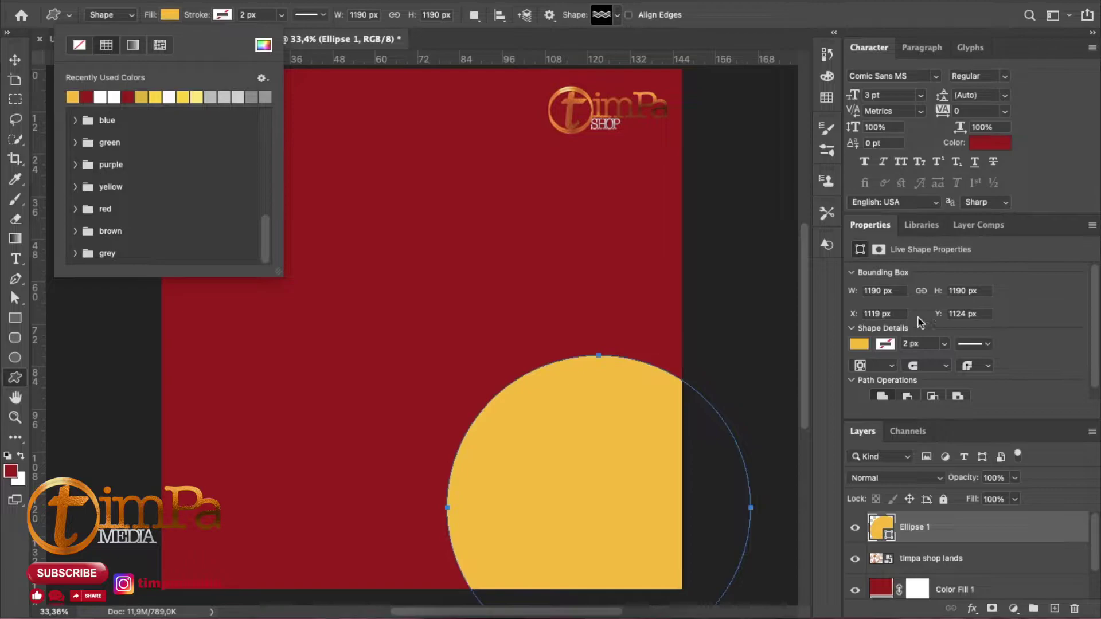
{"action": "key", "text": "Escape"}
- Enlarge the yellow circle to about 1436 px and shift it up and left to about X 835, Y 799 px
{"action": "key", "text": "ctrl+t"}
{"action": "scroll", "coordinate": [714, 439], "scroll_direction": "down", "scroll_amount": 2}
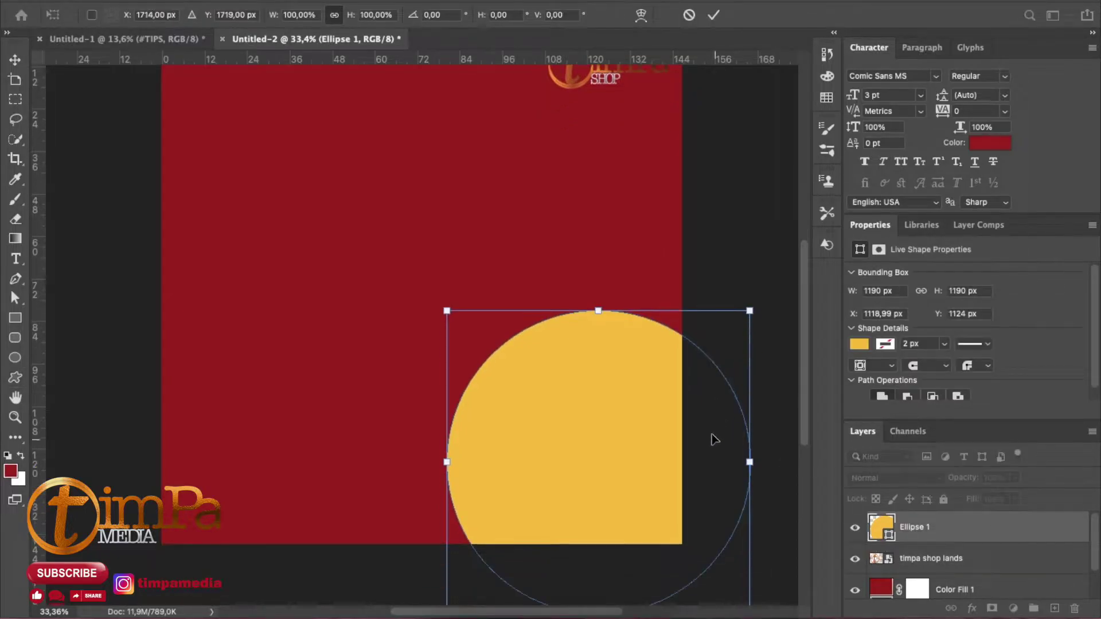
{"action": "scroll", "coordinate": [694, 430], "scroll_direction": "down", "scroll_amount": 1}
{"action": "left_click_drag", "start_coordinate": [443, 572], "coordinate": [415, 599]}
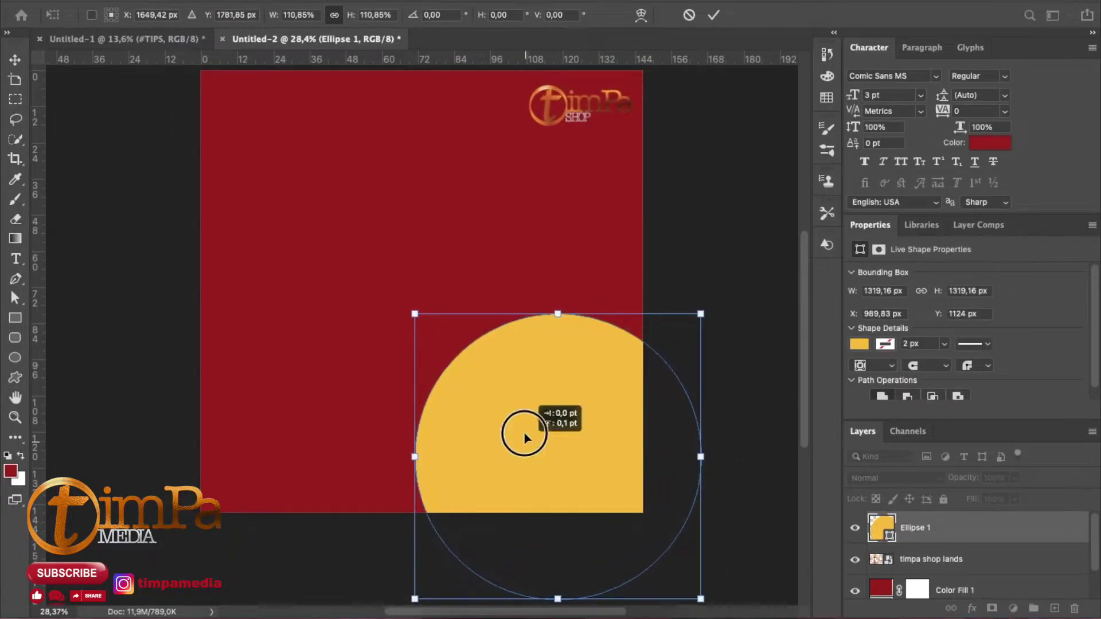
{"action": "left_click_drag", "start_coordinate": [527, 443], "coordinate": [530, 411]}
{"action": "left_click_drag", "start_coordinate": [418, 570], "coordinate": [398, 578]}
{"action": "left_click_drag", "start_coordinate": [556, 462], "coordinate": [541, 410]}
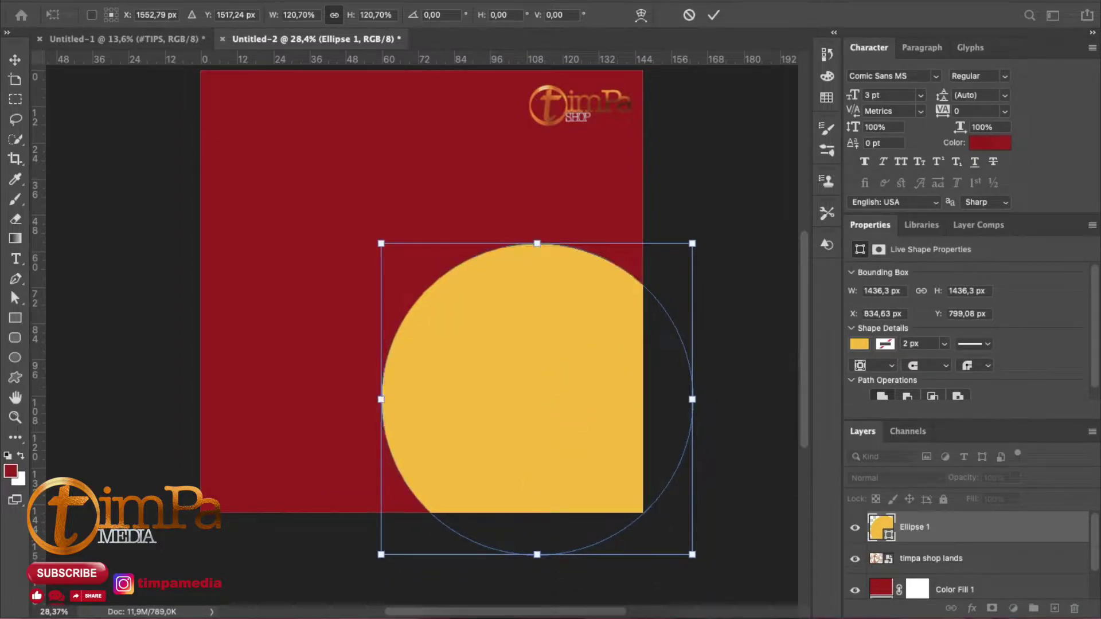
{"action": "left_click", "coordinate": [1021, 559]}
{"action": "scroll", "coordinate": [728, 517], "scroll_direction": "up", "scroll_amount": 1}
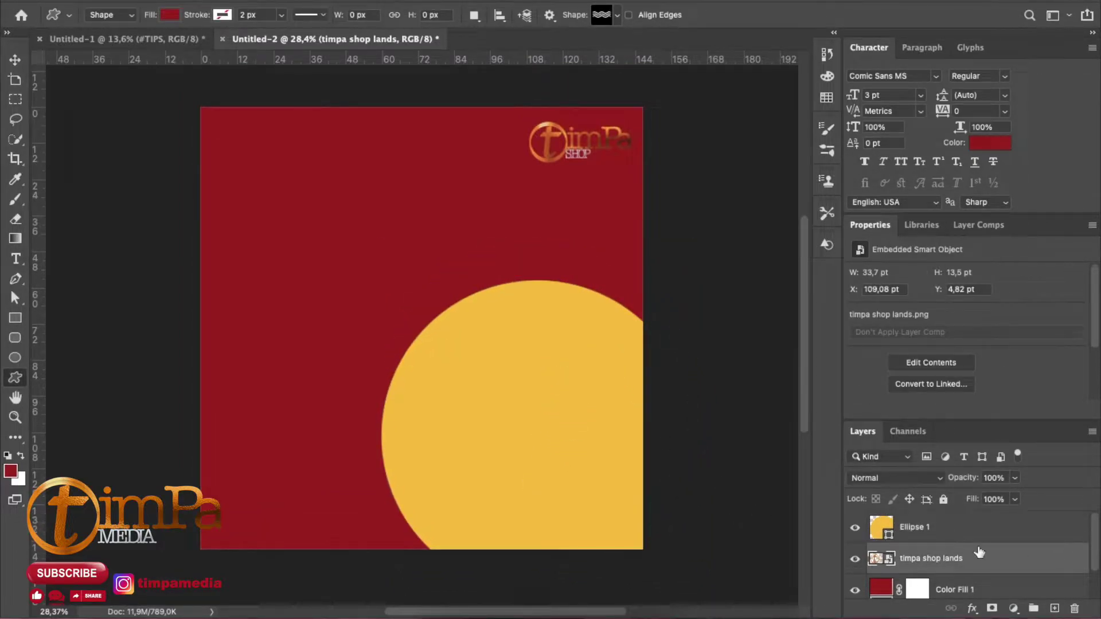
- Place 1.png from the kencur folder above the circle and scale the photo to cover the circle's area on the canvas
{"action": "left_click", "coordinate": [928, 527]}
{"action": "left_click", "coordinate": [632, 617]}
{"action": "key", "text": "Up"}
{"action": "key", "text": "Up"}
{"action": "key", "text": "Right"}
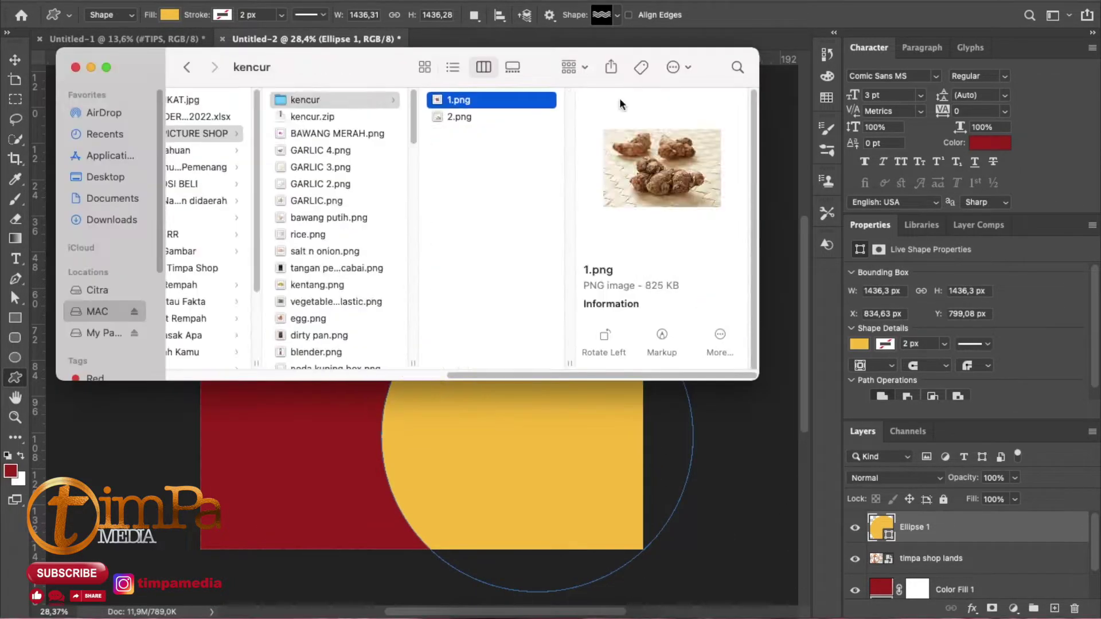
{"action": "left_click_drag", "start_coordinate": [533, 102], "coordinate": [487, 429]}
{"action": "left_click_drag", "start_coordinate": [223, 126], "coordinate": [253, 166]}
{"action": "left_click_drag", "start_coordinate": [491, 368], "coordinate": [505, 378]}
{"action": "left_click_drag", "start_coordinate": [346, 245], "coordinate": [241, 166]}
{"action": "left_click_drag", "start_coordinate": [541, 391], "coordinate": [551, 416]}
{"action": "left_click_drag", "start_coordinate": [242, 198], "coordinate": [252, 150]}
- Convert the yellow circle into a 1437 by 1437 px frame and put the kencur photo inside it
{"action": "left_click", "coordinate": [952, 557]}
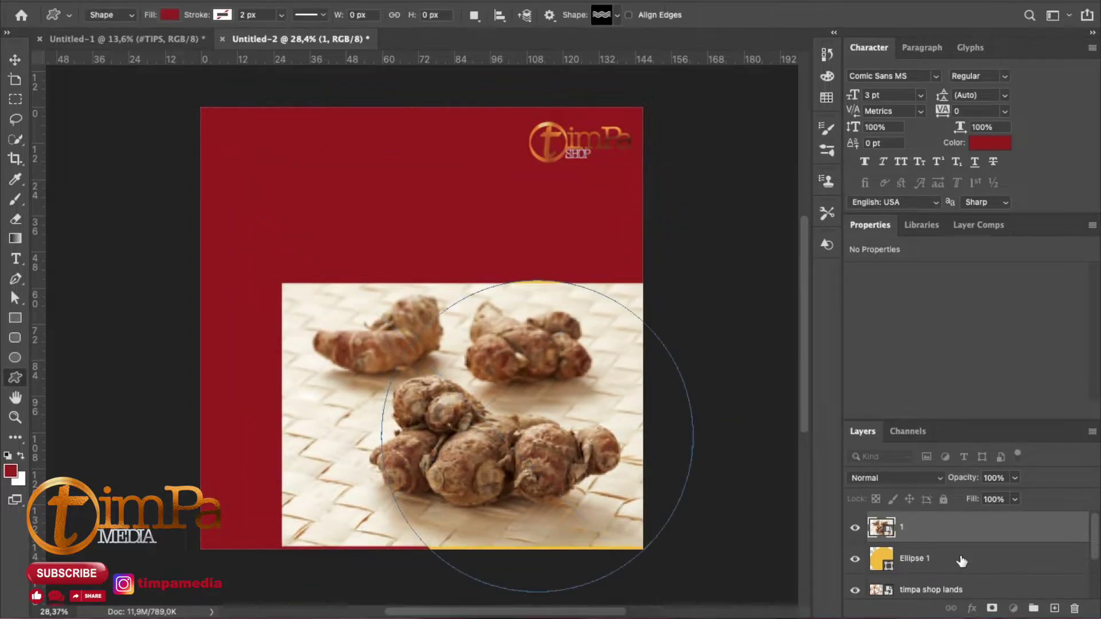
{"action": "right_click", "coordinate": [954, 559]}
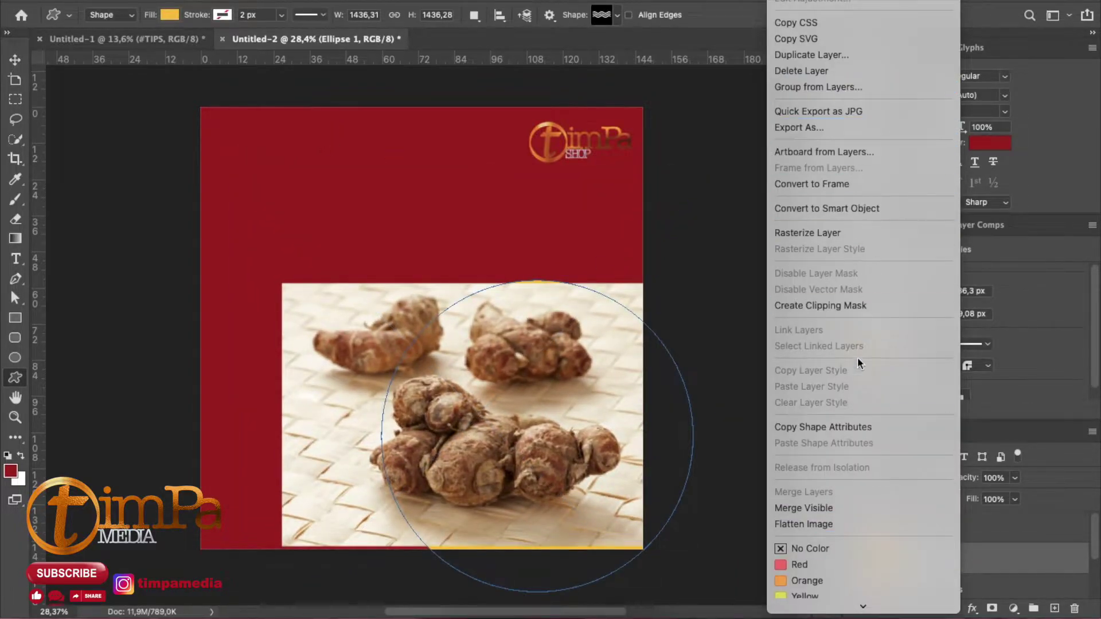
{"action": "left_click", "coordinate": [831, 184]}
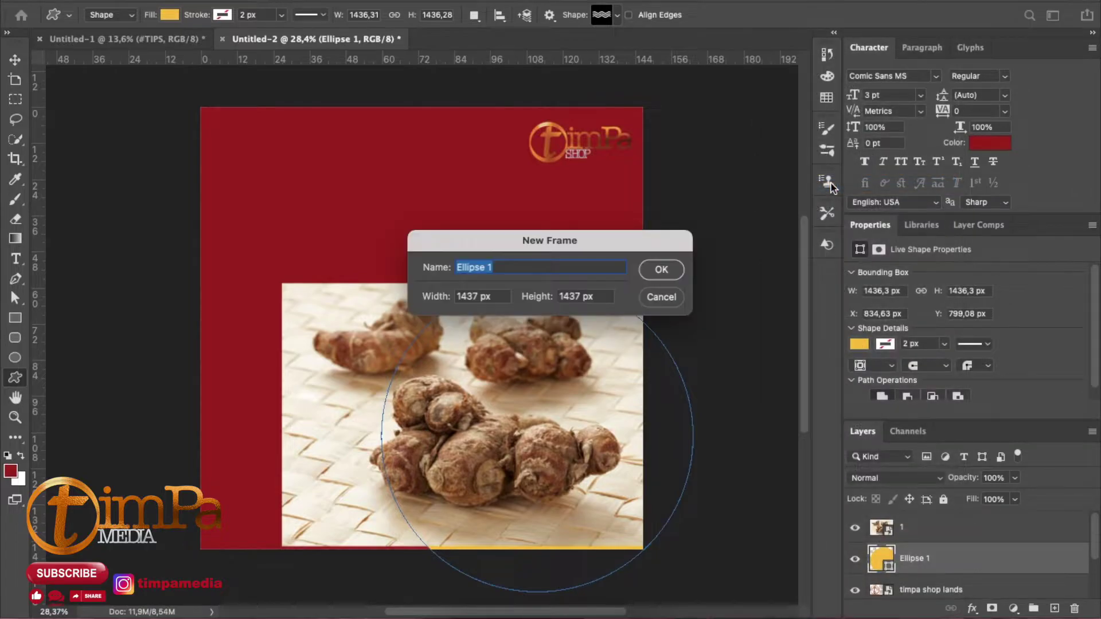
{"action": "left_click", "coordinate": [661, 269]}
{"action": "left_click", "coordinate": [1003, 559]}
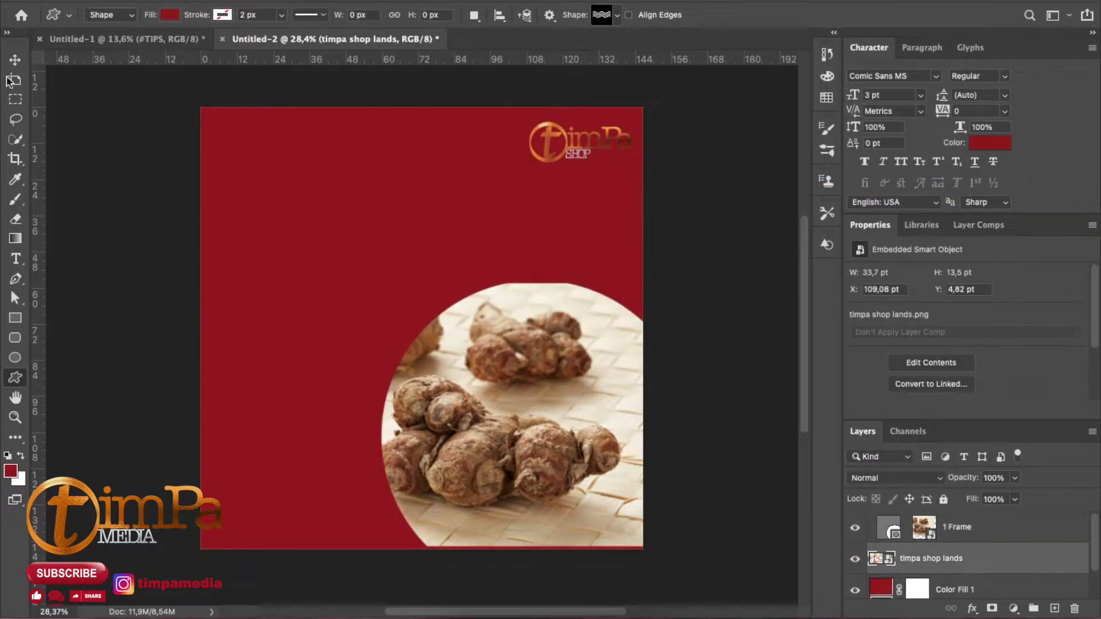
- Reposition the photo within its circular frame and move the frame to about X 57, Y 61 pt
{"action": "left_click", "coordinate": [15, 60]}
{"action": "left_click_drag", "start_coordinate": [566, 353], "coordinate": [537, 352]}
{"action": "left_click_drag", "start_coordinate": [574, 405], "coordinate": [626, 378]}
{"action": "left_click", "coordinate": [995, 559]}
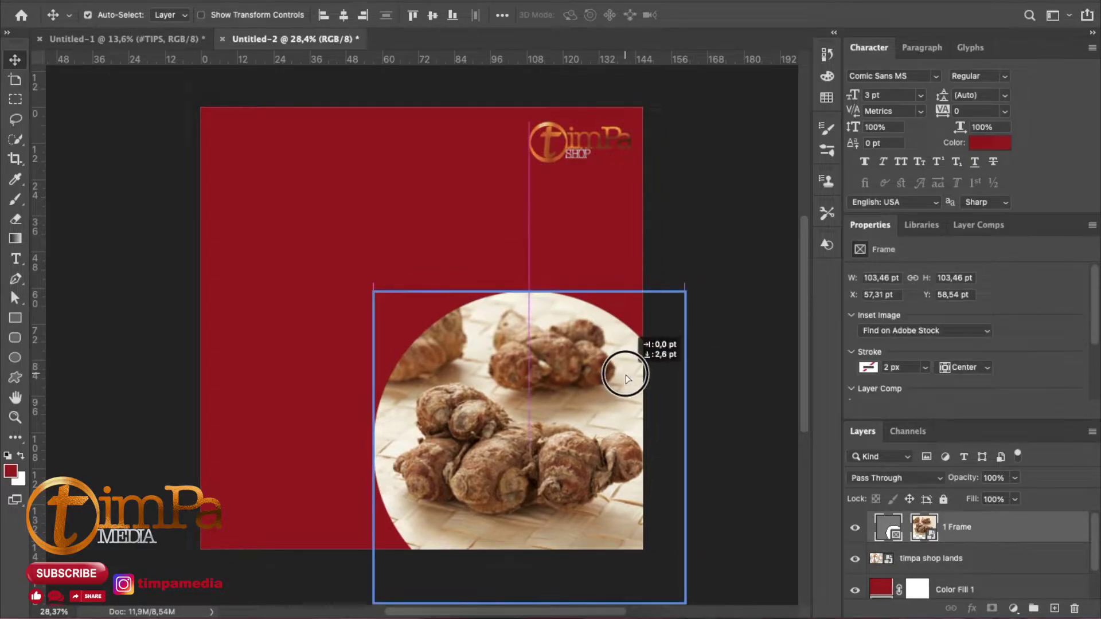
{"action": "left_click", "coordinate": [1021, 563]}
{"action": "left_click", "coordinate": [1010, 532]}
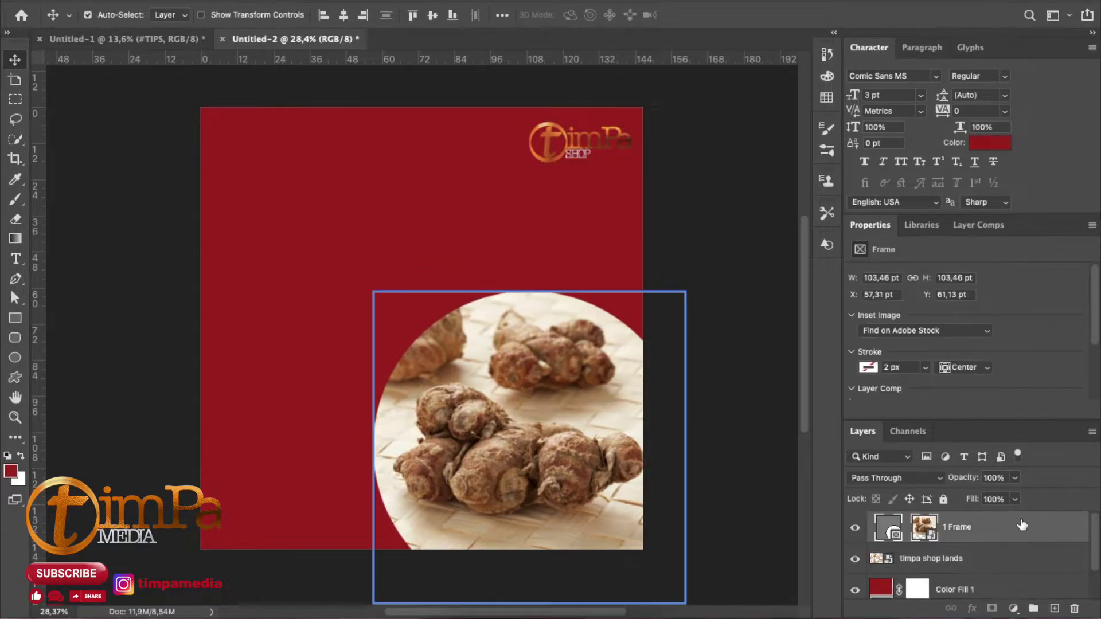
{"action": "left_click", "coordinate": [1034, 558]}
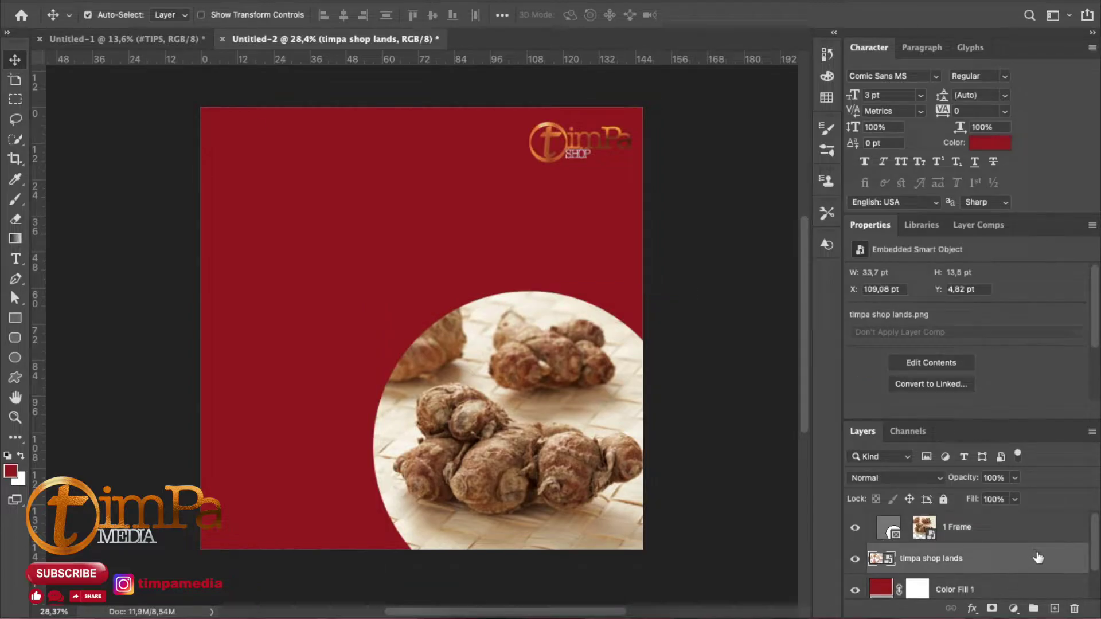
{"action": "scroll", "coordinate": [1045, 568], "scroll_direction": "down", "scroll_amount": 1}
{"action": "left_click", "coordinate": [1036, 562]}
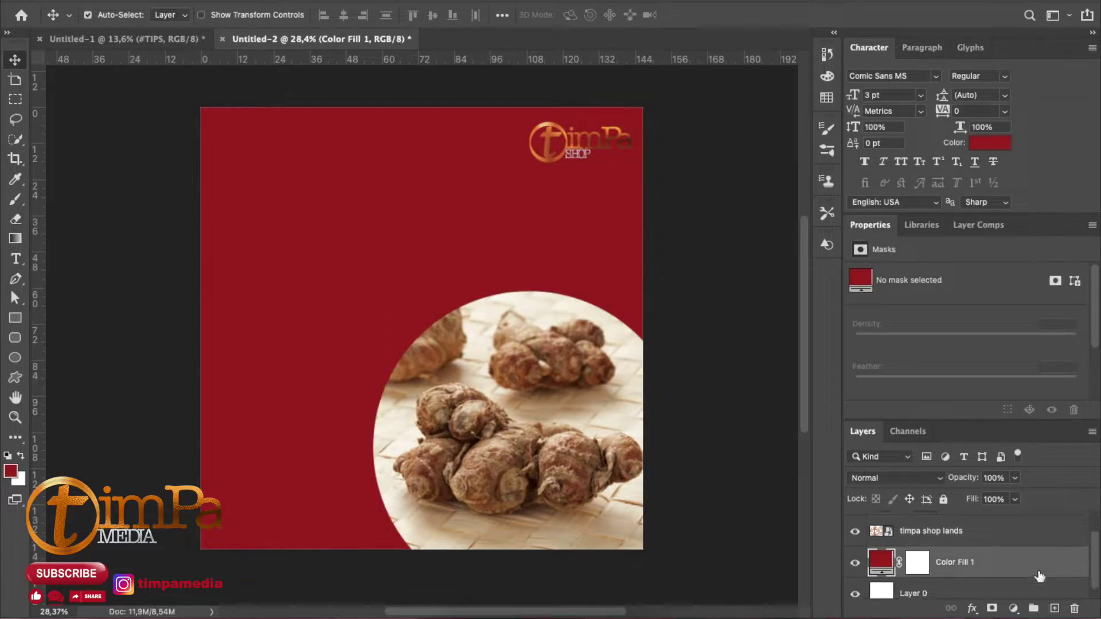
{"action": "scroll", "coordinate": [363, 280], "scroll_direction": "up", "scroll_amount": 2}
{"action": "scroll", "coordinate": [362, 281], "scroll_direction": "down", "scroll_amount": 3}
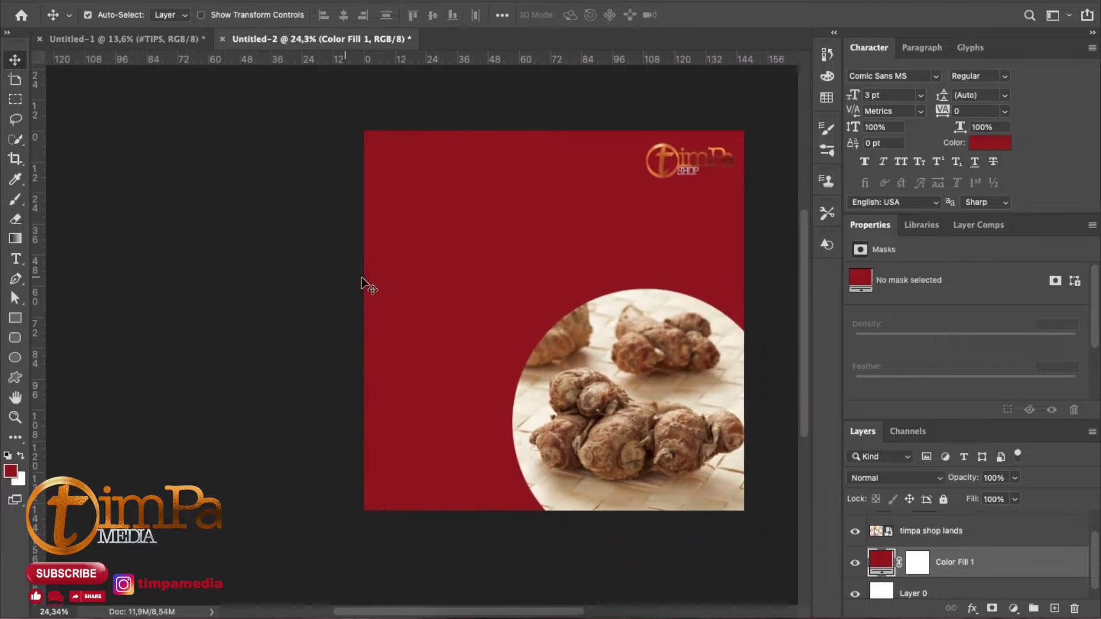
{"action": "key", "text": "alt+bracketright"}
{"action": "key", "text": "alt+bracketright"}
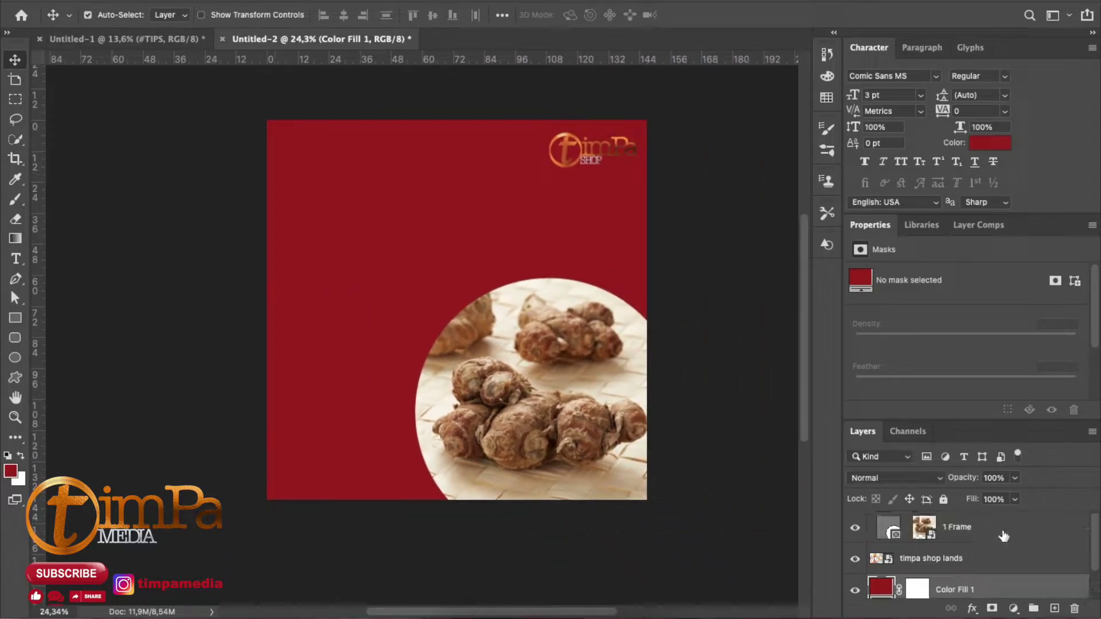
- Add a text layer reading "manfaat kencur" in the upper-left area of the canvas
{"action": "key", "text": "t"}
{"action": "left_click", "coordinate": [319, 190]}
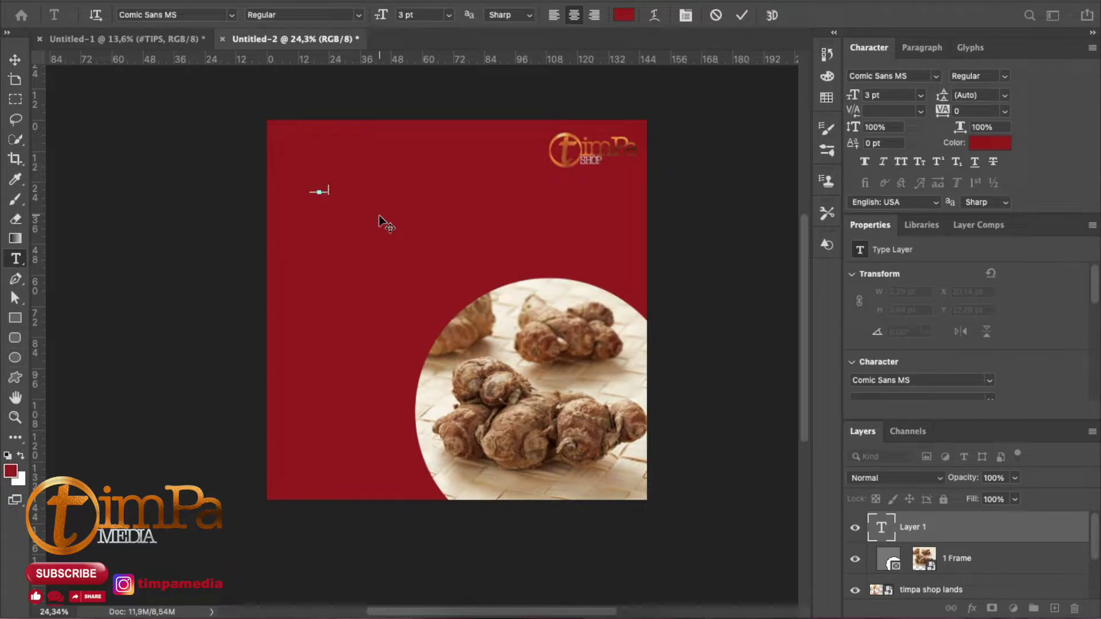
{"action": "left_click", "coordinate": [624, 15]}
{"action": "left_click", "coordinate": [826, 76]}
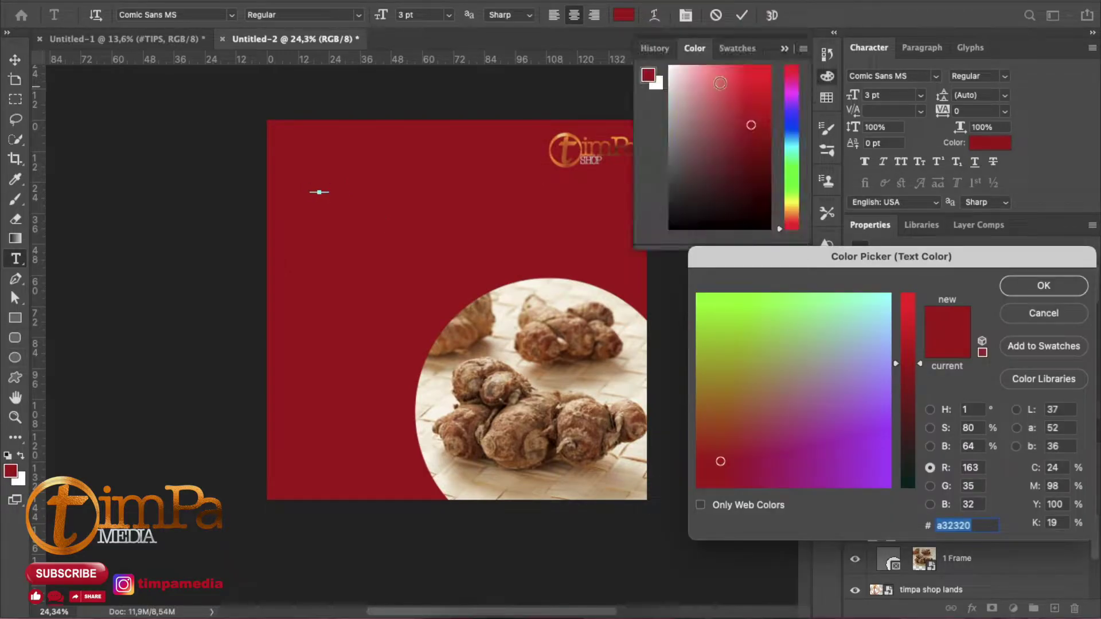
{"action": "left_click", "coordinate": [738, 48]}
{"action": "left_click", "coordinate": [1046, 286]}
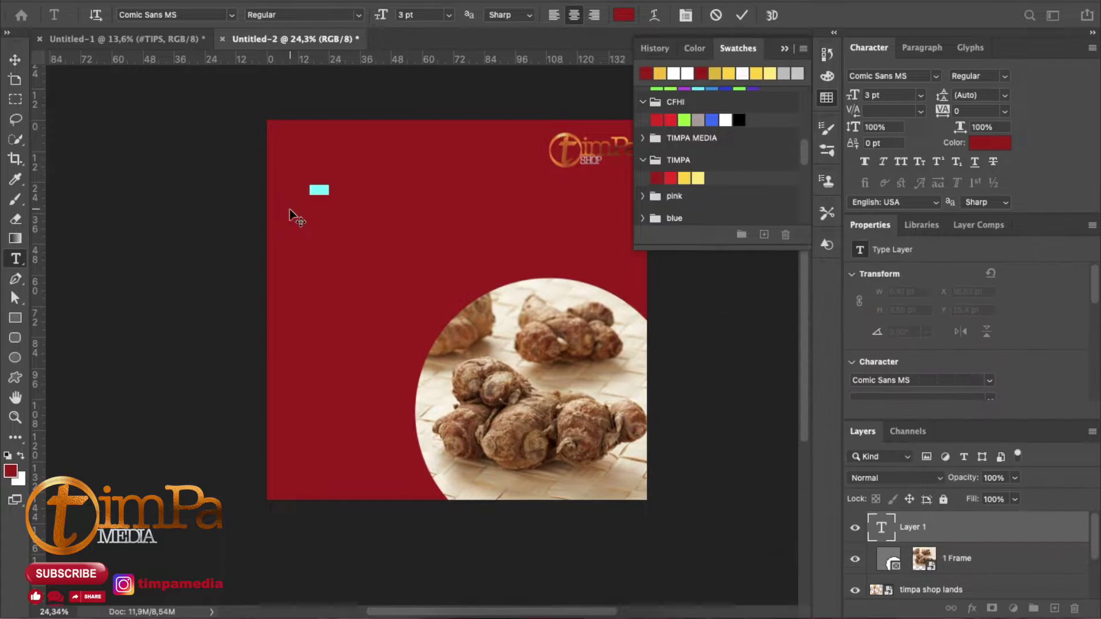
{"action": "type", "text": "timpa"}
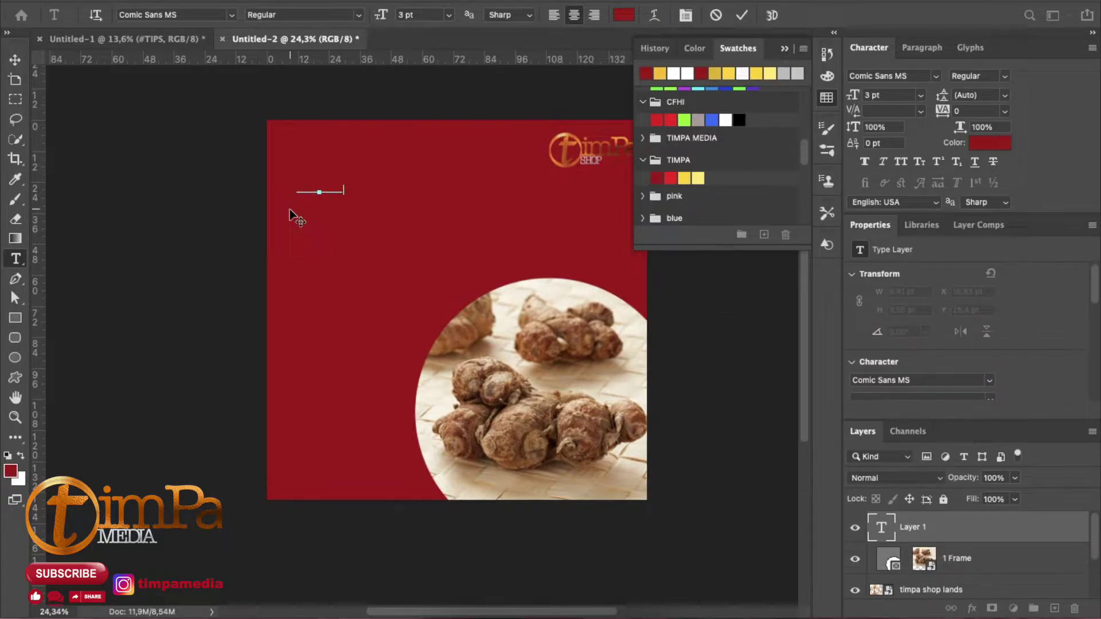
- Colour the whole "manfaat kencur" text with the yellow swatch from the TIMPA group
{"action": "key", "text": "ctrl+a"}
{"action": "key", "text": "ctrl+h"}
{"action": "left_click", "coordinate": [623, 15]}
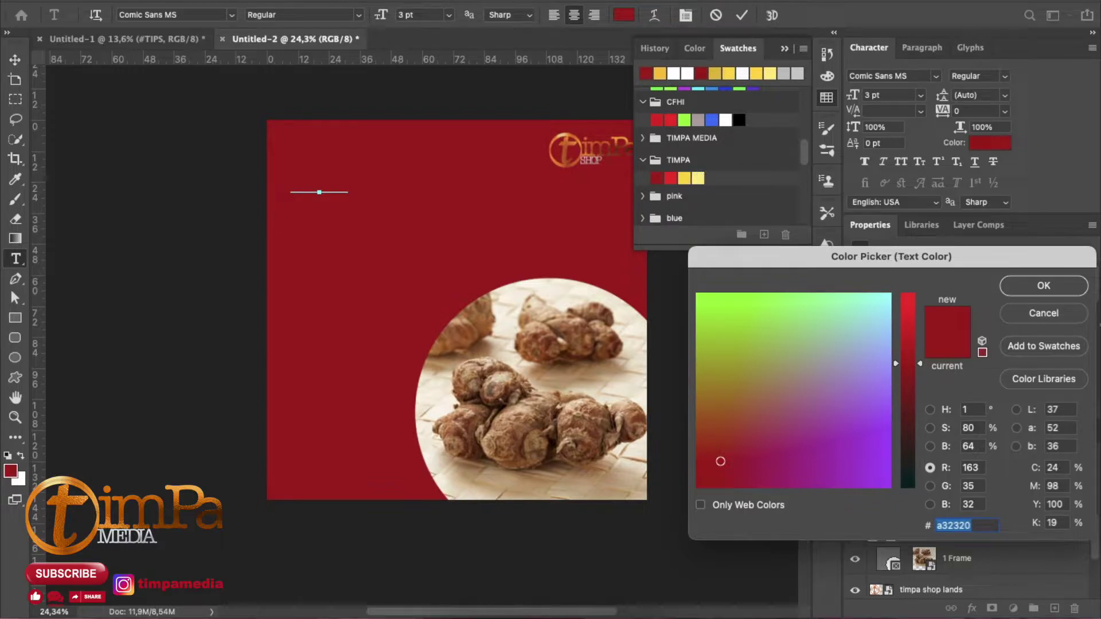
{"action": "left_click", "coordinate": [1038, 289]}
{"action": "left_click", "coordinate": [684, 178]}
{"action": "left_click", "coordinate": [826, 98]}
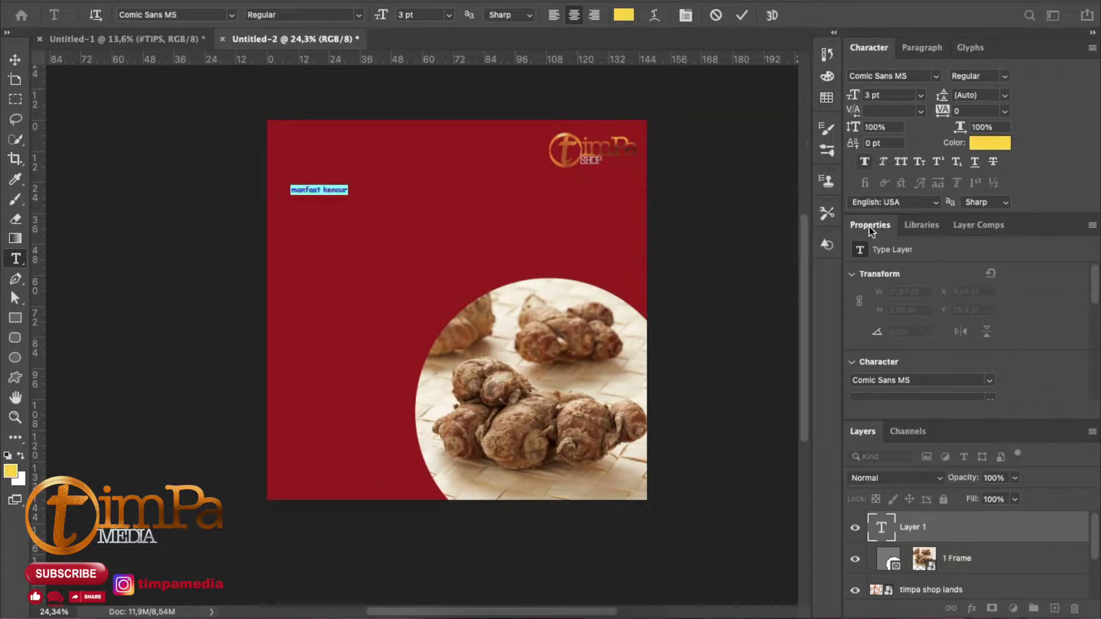
- Change the title's font to Braggadocio
{"action": "left_click", "coordinate": [232, 15]}
{"action": "left_click", "coordinate": [239, 118]}
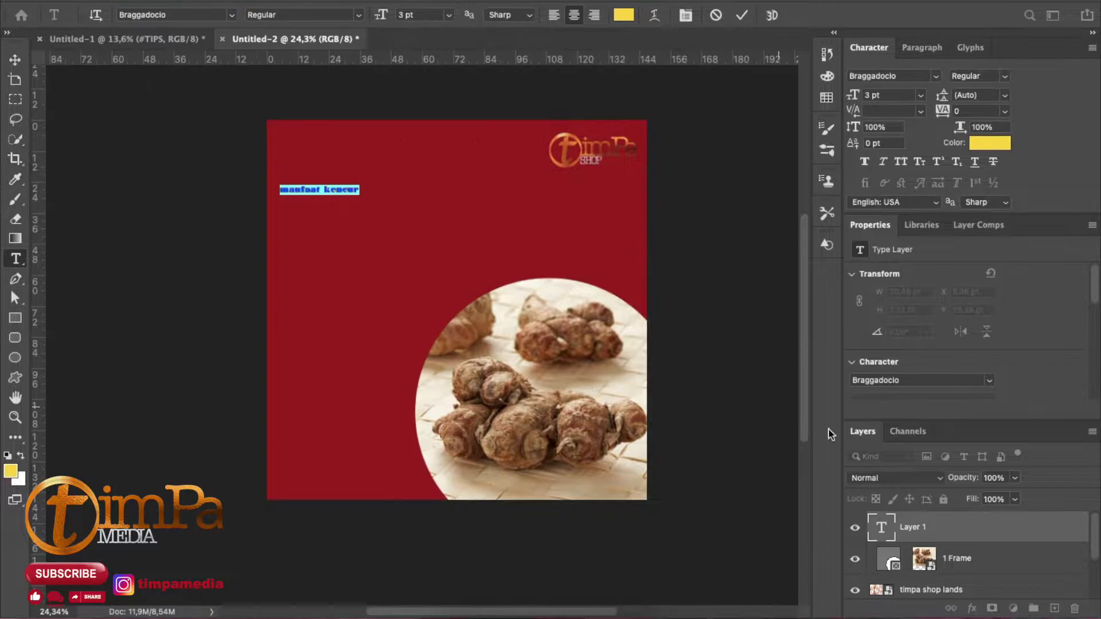
{"action": "left_click", "coordinate": [1029, 566]}
{"action": "left_click", "coordinate": [990, 530]}
- Set the title's text size to 12 pt and move it right so it lies within the canvas
{"action": "double_click", "coordinate": [881, 527]}
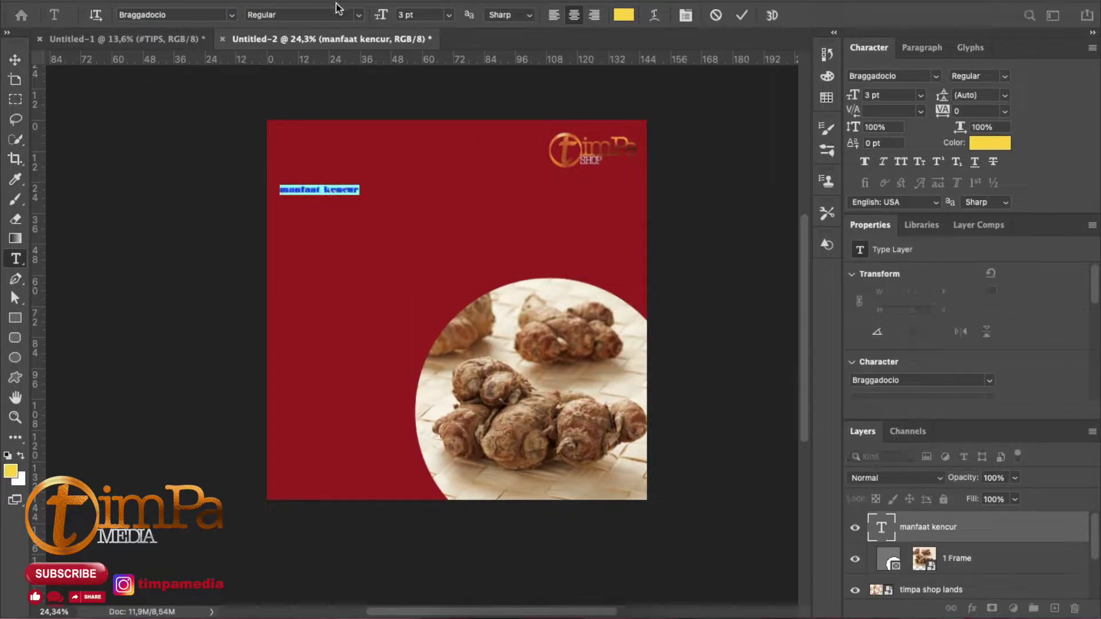
{"action": "left_click", "coordinate": [449, 15]}
{"action": "left_click", "coordinate": [427, 124]}
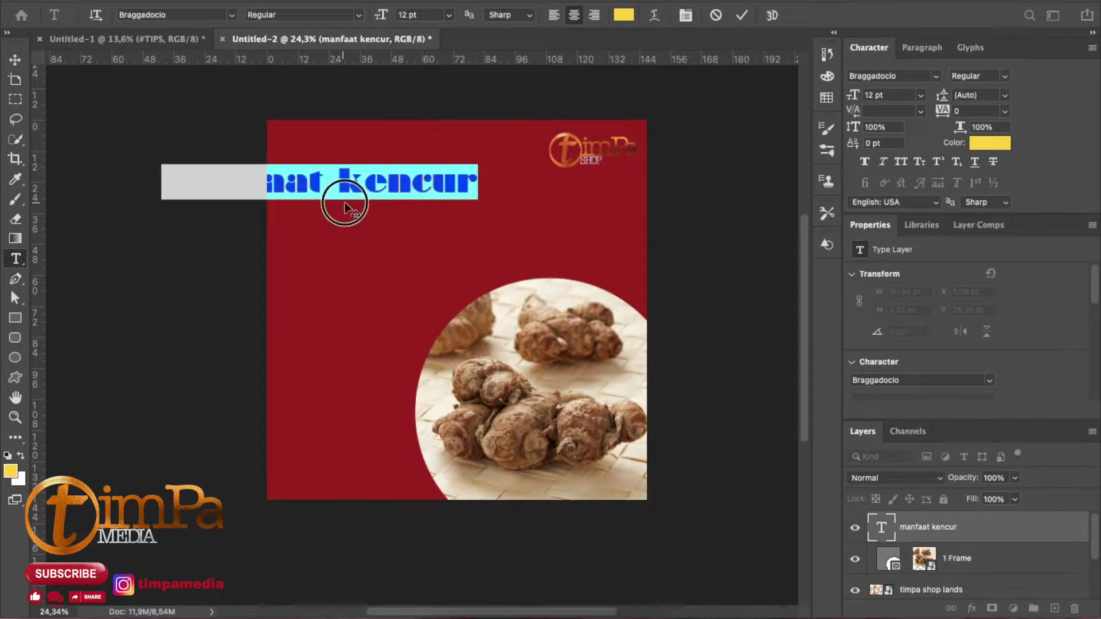
{"action": "left_click_drag", "start_coordinate": [342, 206], "coordinate": [451, 209]}
- Change the title's font to Arial Black and capitalise both words to read "Manfaat Kencur"
{"action": "left_click", "coordinate": [231, 15]}
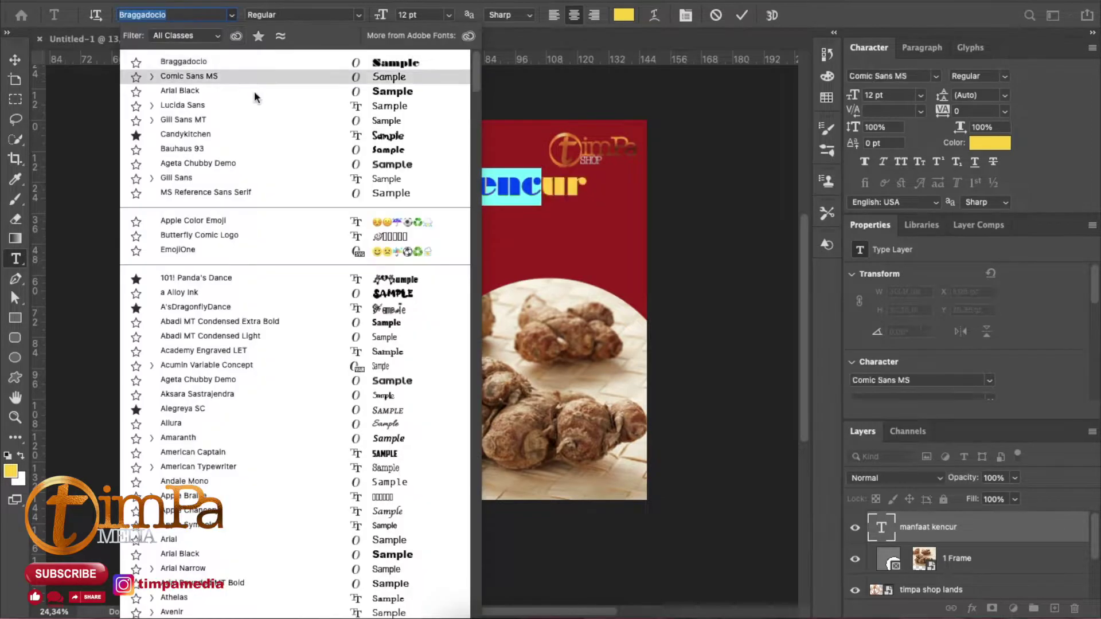
{"action": "left_click", "coordinate": [250, 91]}
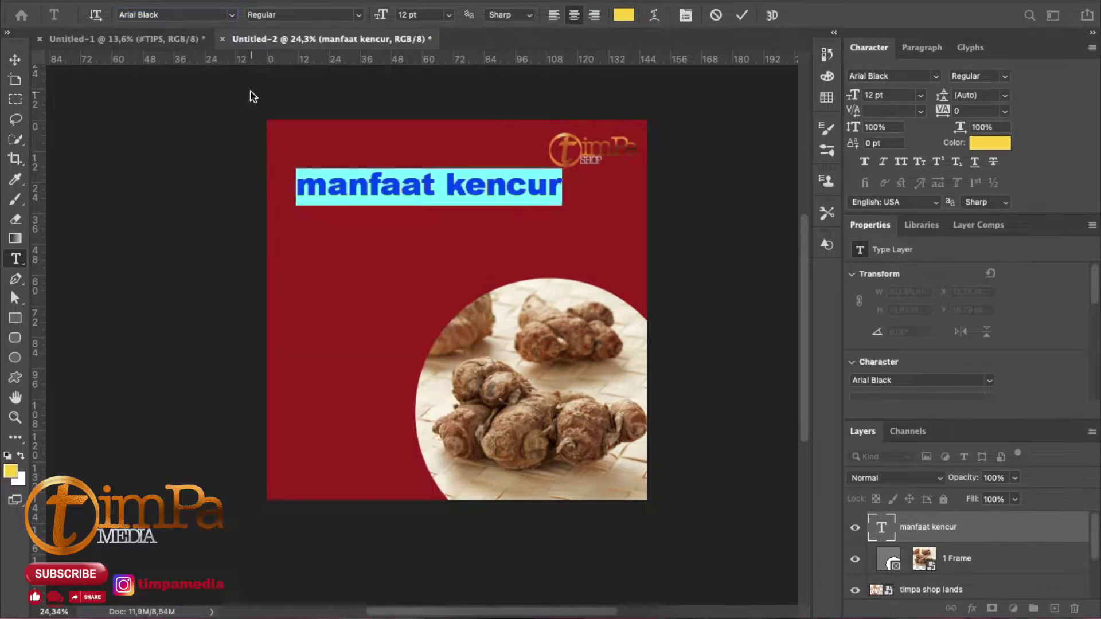
{"action": "left_click", "coordinate": [361, 184]}
{"action": "left_click", "coordinate": [470, 187]}
{"action": "key", "text": "BackSpace"}
{"action": "type", "text": "K"}
- Move the title below the logo's level near the left canvas edge, at about X 5, Y 22 pt
{"action": "left_click", "coordinate": [16, 59]}
{"action": "left_click_drag", "start_coordinate": [504, 189], "coordinate": [489, 195]}
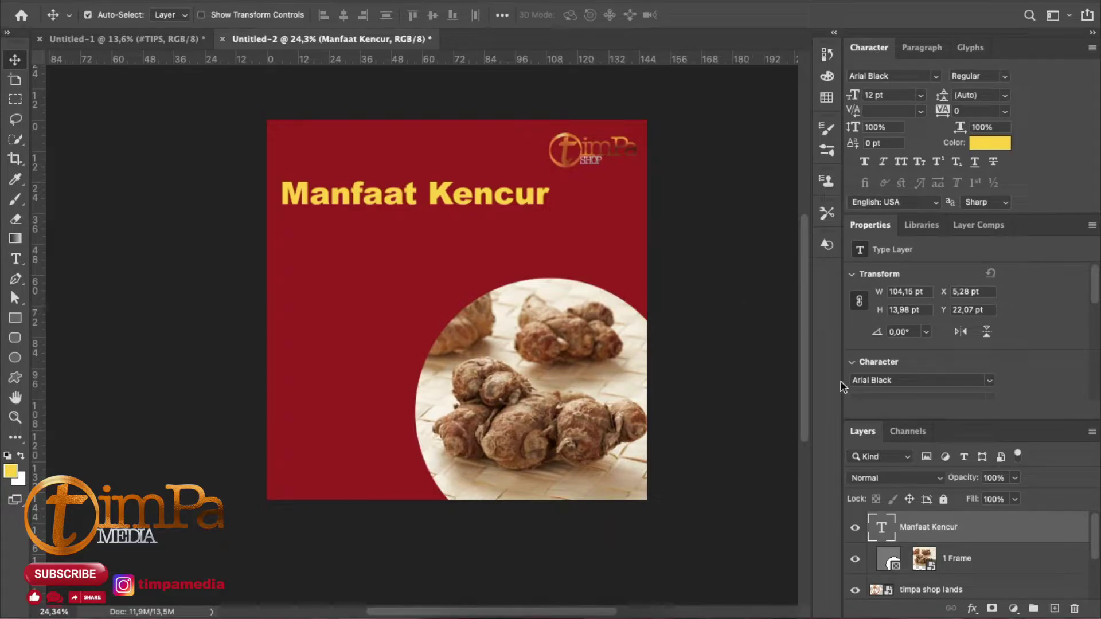
- Draw a yellow checkmark custom shape of about 112 × 119 px below the start of the title
{"action": "left_click", "coordinate": [15, 377]}
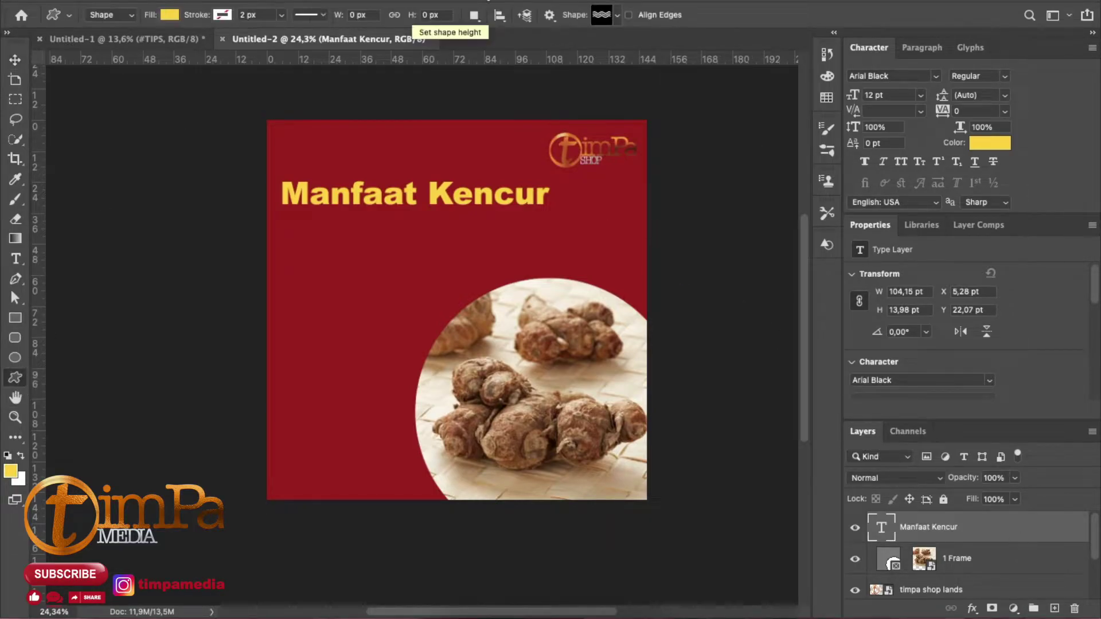
{"action": "left_click", "coordinate": [618, 16]}
{"action": "scroll", "coordinate": [595, 77], "scroll_direction": "up", "scroll_amount": 4}
{"action": "left_click", "coordinate": [595, 78]}
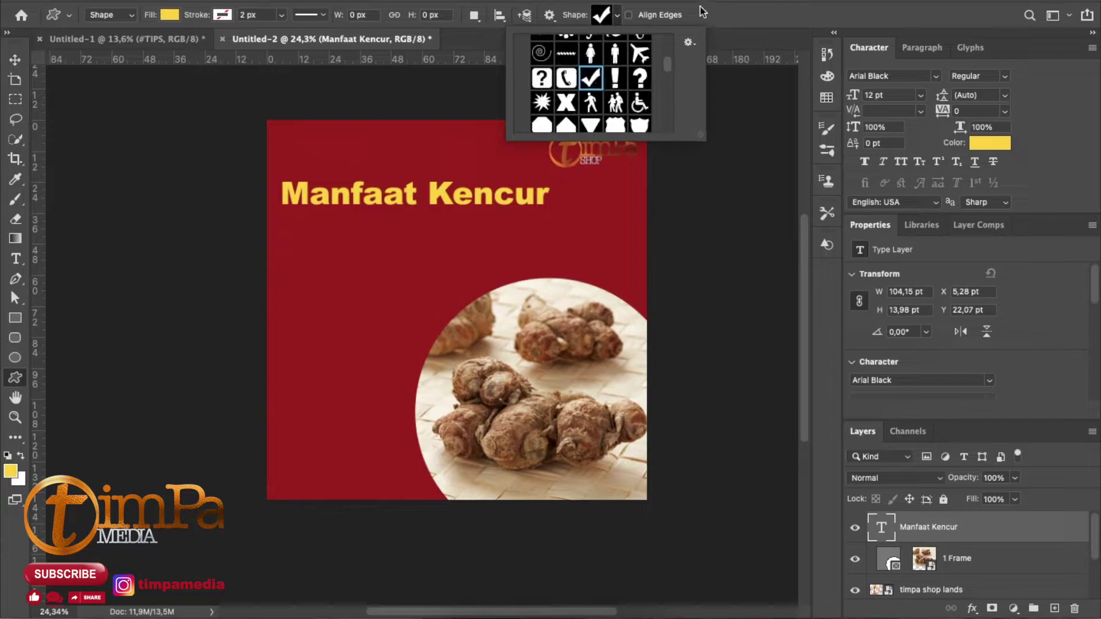
{"action": "left_click", "coordinate": [703, 11]}
{"action": "left_click_drag", "start_coordinate": [284, 224], "coordinate": [306, 246]}
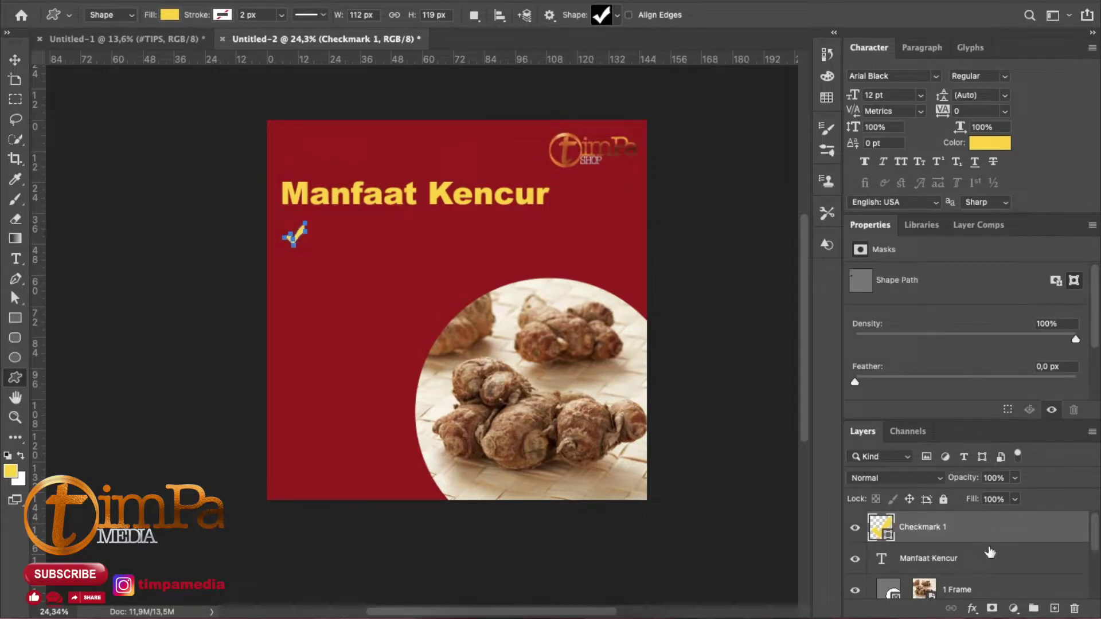
- Beside the checkmark, add 10 pt text of five numbered lines: Meningkatkan energi, Meningkatkan nafsu makan, Menurunkan kolesterol jahat, Sumber antioksidan, Obat herbal batuk
{"action": "left_click", "coordinate": [1003, 558]}
{"action": "left_click", "coordinate": [999, 526]}
{"action": "left_click", "coordinate": [17, 259]}
{"action": "left_click", "coordinate": [326, 238]}
{"action": "left_click_drag", "start_coordinate": [332, 278], "coordinate": [462, 263]}
{"action": "left_click", "coordinate": [447, 17]}
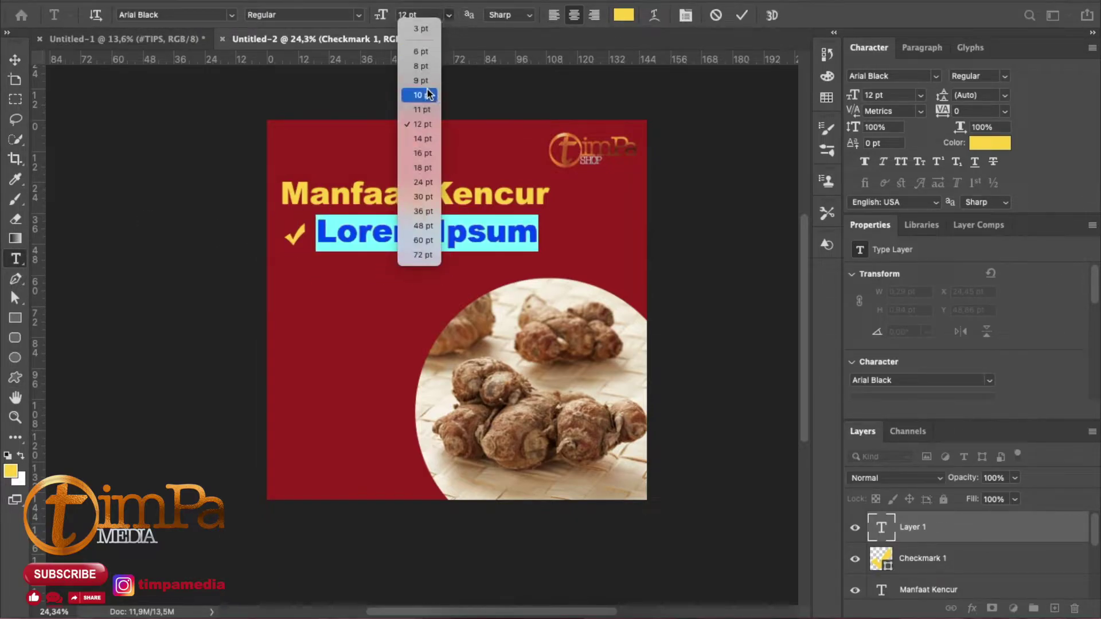
{"action": "left_click", "coordinate": [424, 80]}
{"action": "type", "text": "1.Meningkatkan energi 2.Meningkatkan nafsu makan 3.Menurunkan kolesterol jahat 4.Sumber antioksidan 5.Obat herbal batuk"}
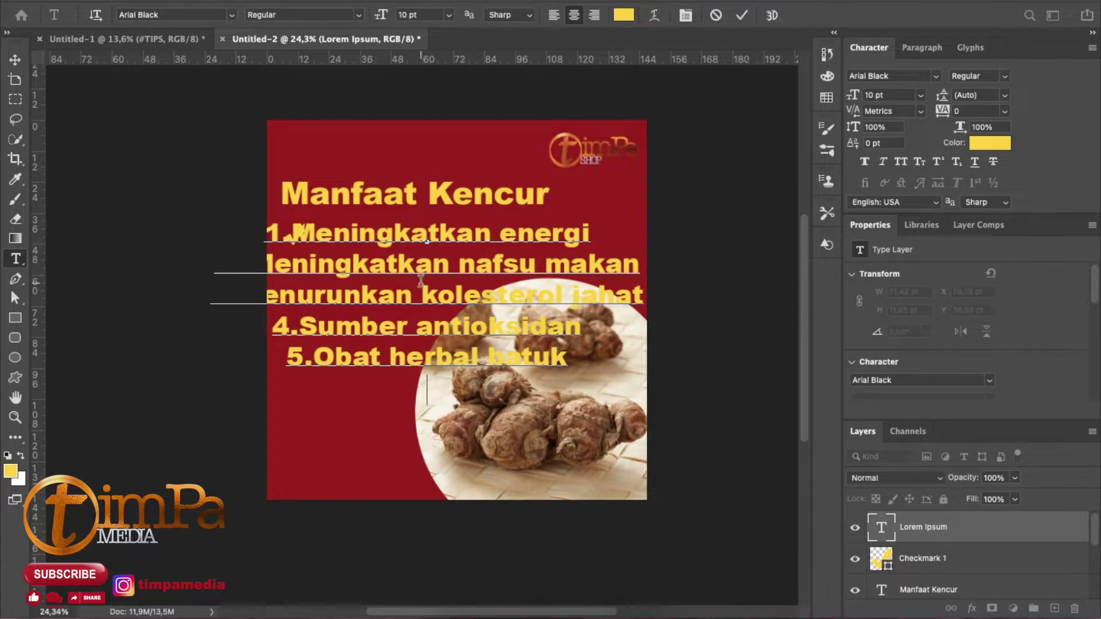
- Left-align the benefits list and move it so its lines start just beside the checkmark
{"action": "key", "text": "ctrl+a"}
{"action": "left_click", "coordinate": [554, 16]}
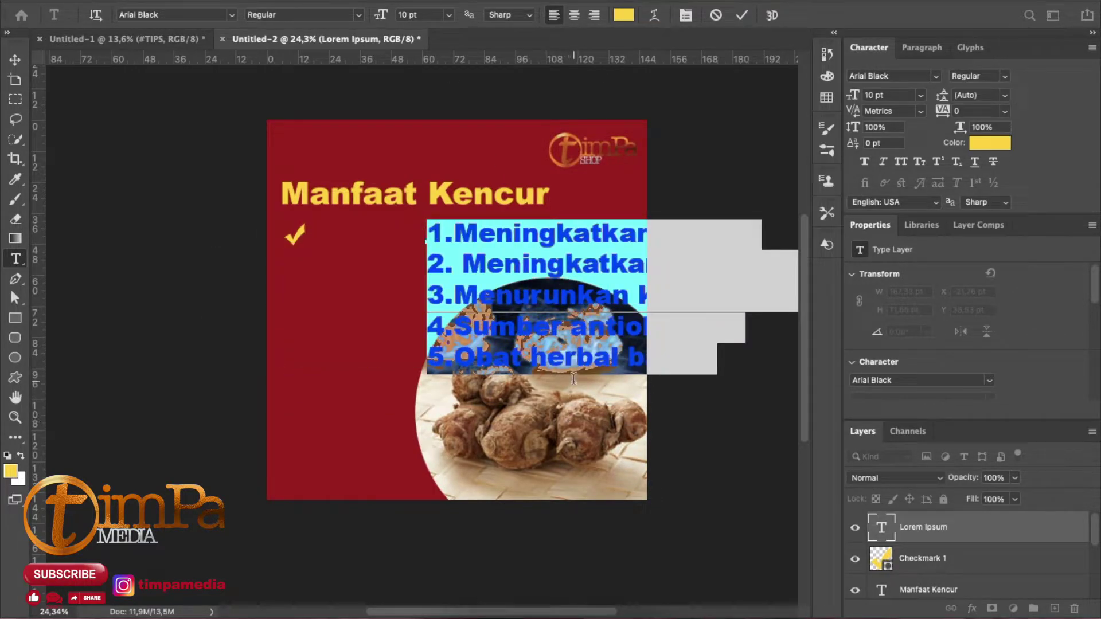
{"action": "left_click_drag", "start_coordinate": [751, 423], "coordinate": [633, 423]}
- Remove the number prefixes from all five lines of the benefits list
{"action": "left_click", "coordinate": [337, 232]}
{"action": "key", "text": "BackSpace"}
{"action": "key", "text": "BackSpace"}
{"action": "left_click", "coordinate": [347, 265]}
{"action": "key", "text": "BackSpace"}
{"action": "key", "text": "BackSpace"}
{"action": "key", "text": "BackSpace"}
{"action": "left_click", "coordinate": [338, 295]}
{"action": "key", "text": "BackSpace"}
{"action": "key", "text": "BackSpace"}
{"action": "left_click", "coordinate": [338, 326]}
{"action": "key", "text": "BackSpace"}
{"action": "key", "text": "BackSpace"}
{"action": "left_click", "coordinate": [340, 358]}
{"action": "key", "text": "BackSpace"}
{"action": "key", "text": "BackSpace"}
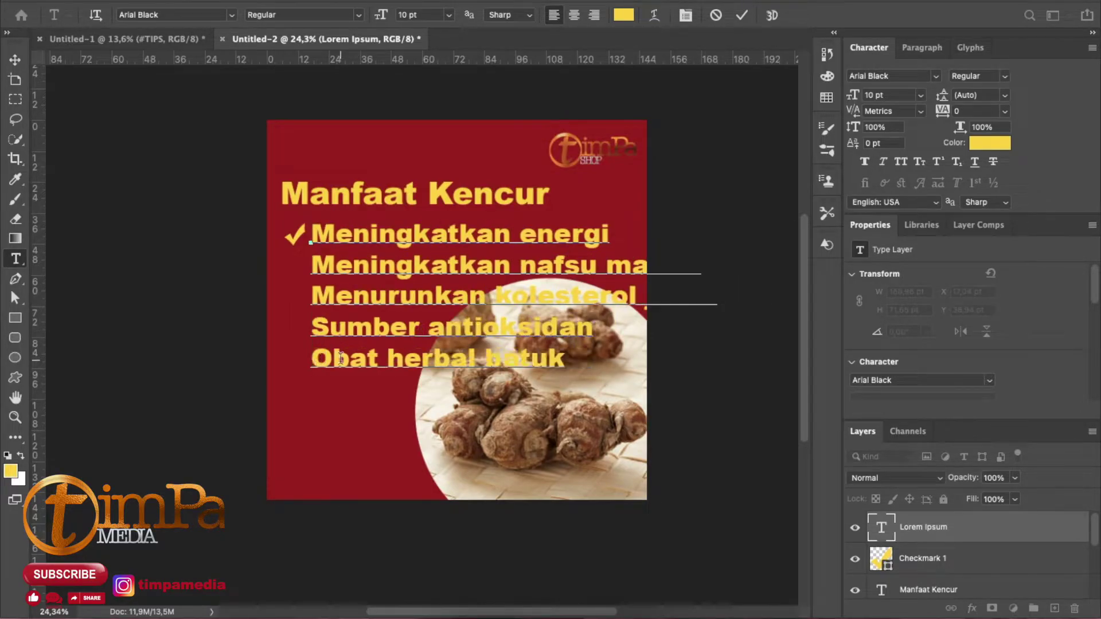
- Change the benefits list's font to Lucida Sans and set its text size to 6 pt
{"action": "key", "text": "ctrl+a"}
{"action": "left_click", "coordinate": [231, 15]}
{"action": "left_click", "coordinate": [258, 106]}
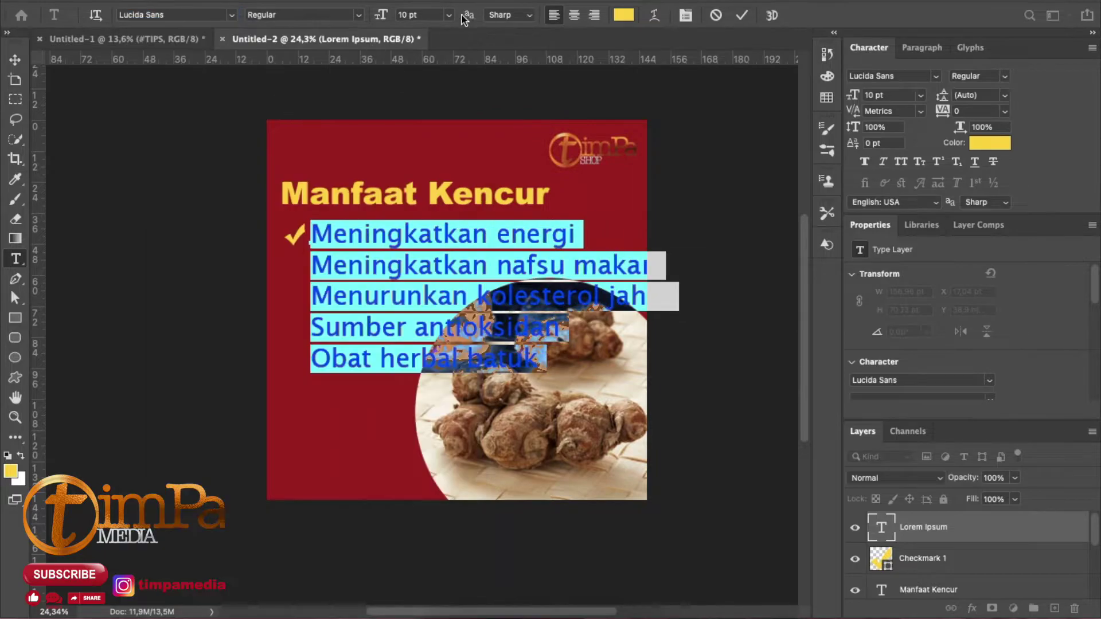
{"action": "left_click", "coordinate": [426, 67]}
{"action": "left_click", "coordinate": [449, 15]}
{"action": "left_click", "coordinate": [427, 52]}
{"action": "left_click", "coordinate": [449, 16]}
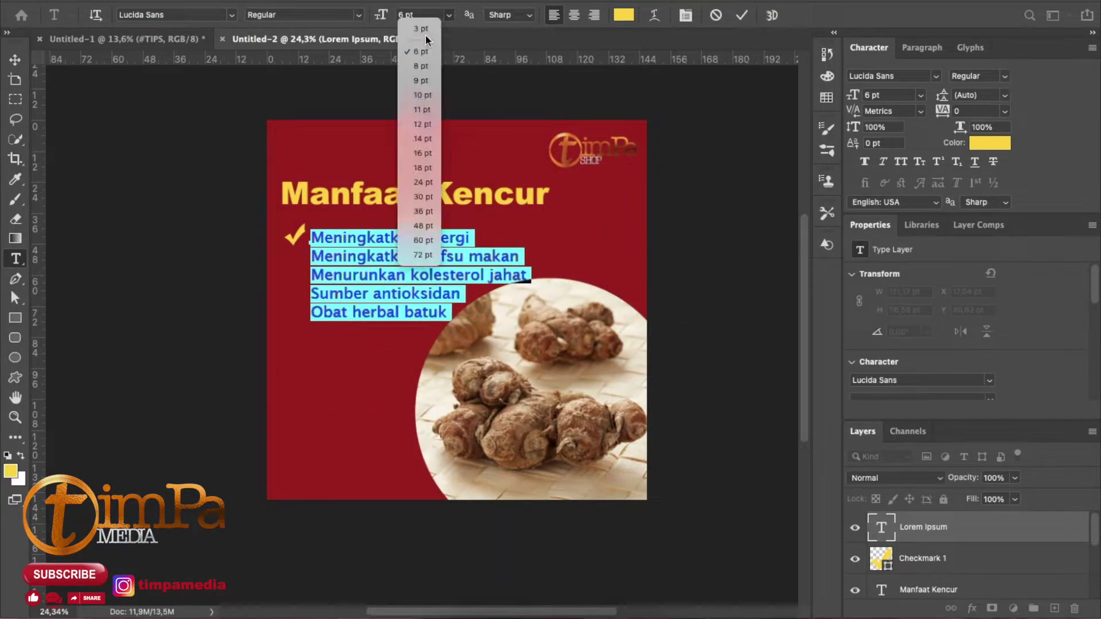
{"action": "left_click", "coordinate": [425, 31]}
{"action": "left_click", "coordinate": [427, 18]}
{"action": "key", "text": "Up"}
{"action": "key", "text": "Up"}
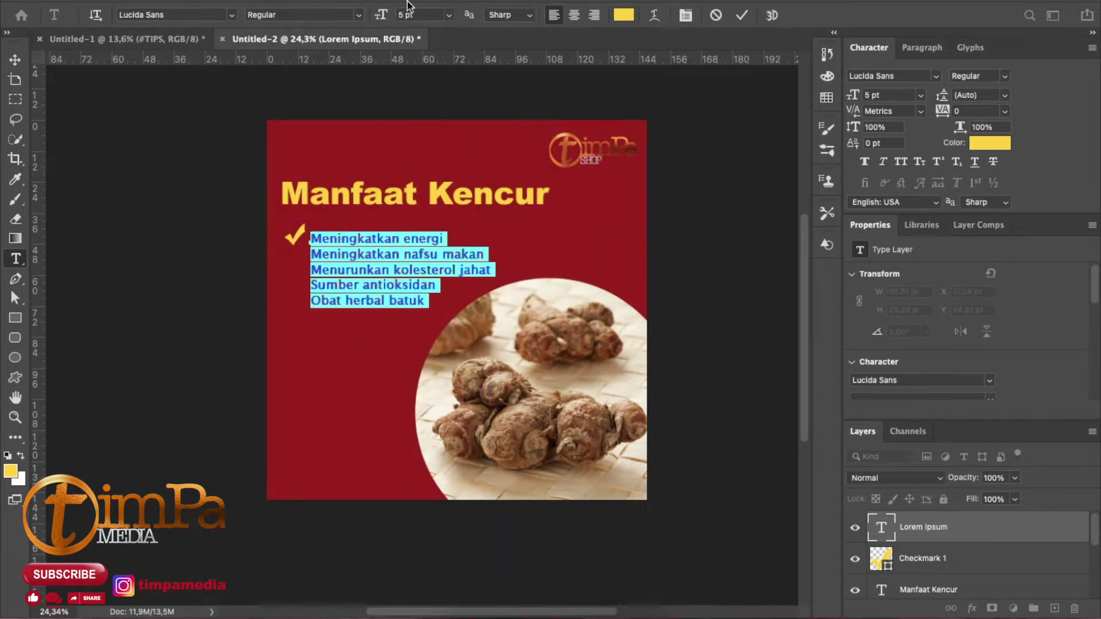
{"action": "key", "text": "Up"}
- Finish editing the benefits list and move it up slightly to about Y 39.5 pt
{"action": "left_click", "coordinate": [1026, 563]}
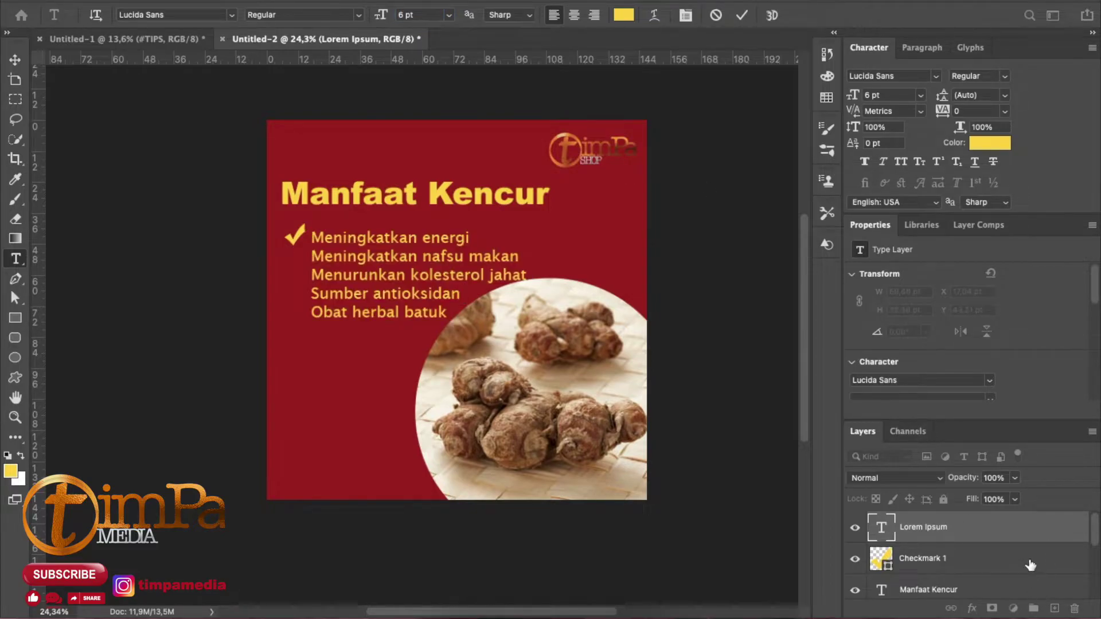
{"action": "key", "text": "v"}
{"action": "left_click_drag", "start_coordinate": [372, 244], "coordinate": [370, 237]}
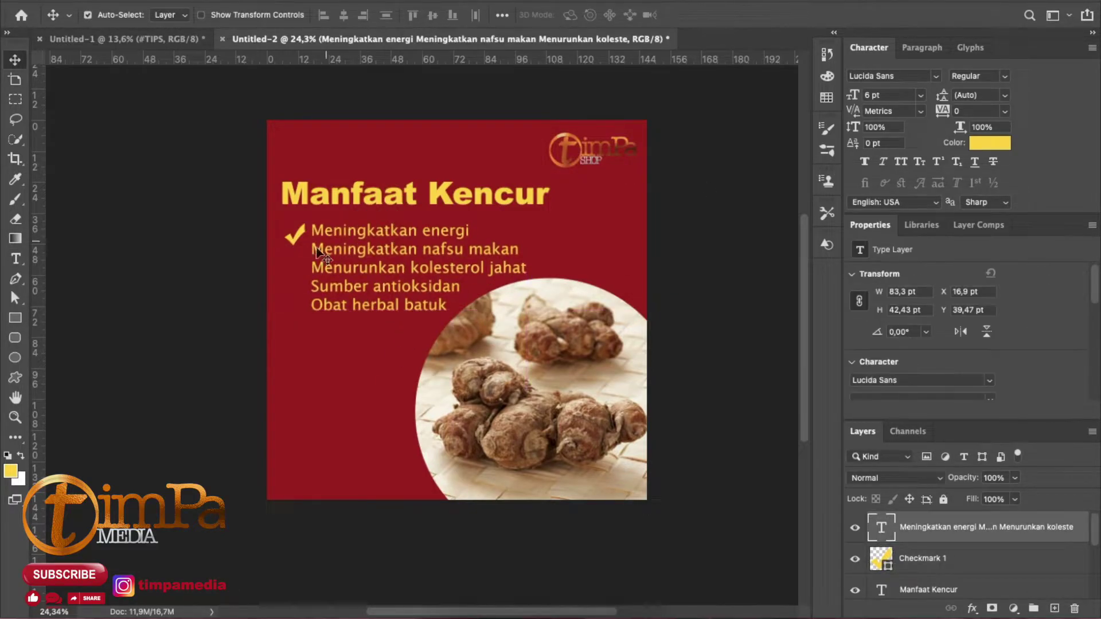
- Scale the checkmark down to about 71% next to the list's first line
{"action": "left_click", "coordinate": [298, 240]}
{"action": "key", "text": "ctrl+t"}
{"action": "left_click_drag", "start_coordinate": [278, 222], "coordinate": [282, 227]}
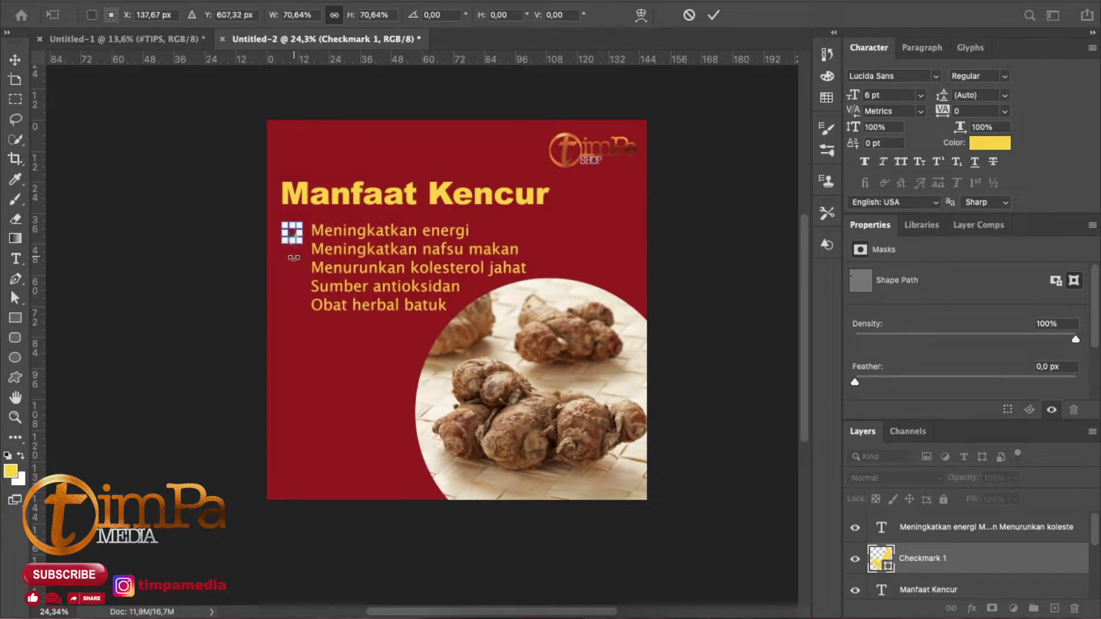
{"action": "key", "text": "Return"}
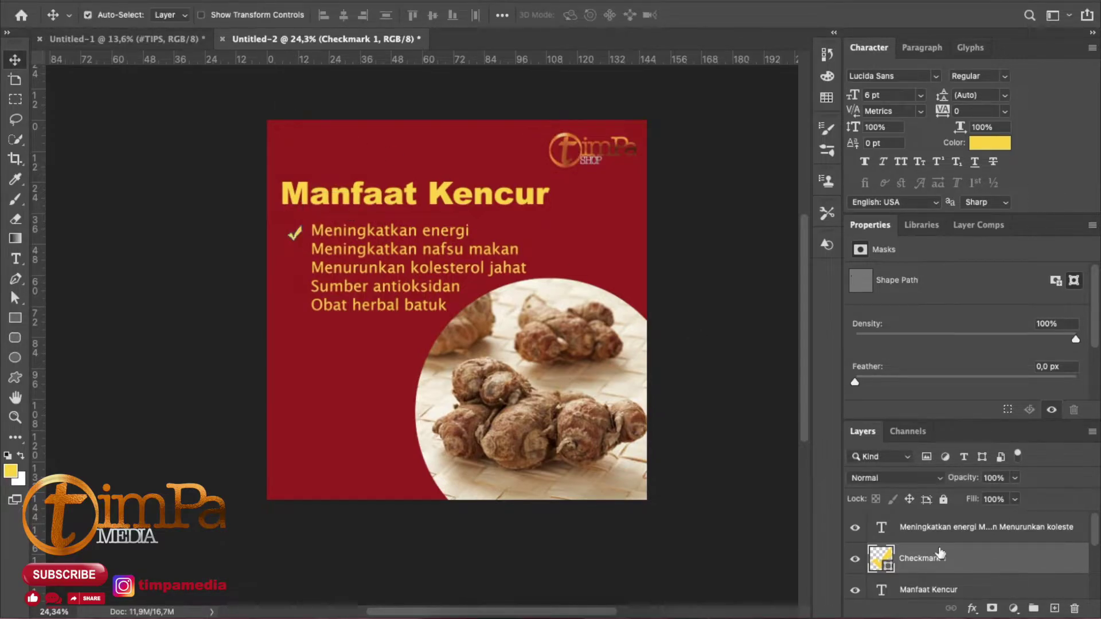
- Shrink the checkmark further to about 61 × 65 px and move its layer above the benefits list's layer
{"action": "mouse_move", "coordinate": [296, 237]}
{"action": "left_mouse_down"}
{"action": "mouse_move", "coordinate": [320, 235]}
{"action": "mouse_move", "coordinate": [298, 241]}
{"action": "mouse_move", "coordinate": [291, 231]}
{"action": "left_mouse_up"}
{"action": "left_click", "coordinate": [295, 236]}
{"action": "key", "text": "ctrl+t"}
{"action": "left_click", "coordinate": [923, 588]}
{"action": "scroll", "coordinate": [1026, 557], "scroll_direction": "down", "scroll_amount": 5}
{"action": "left_click", "coordinate": [1029, 559]}
{"action": "scroll", "coordinate": [1029, 559], "scroll_direction": "up", "scroll_amount": 5}
{"action": "left_click_drag", "start_coordinate": [983, 564], "coordinate": [988, 534]}
- Using a horizontal guide for alignment, duplicate the checkmark and place copies beside the second and third list lines
{"action": "left_click_drag", "start_coordinate": [409, 61], "coordinate": [453, 235]}
{"action": "left_click_drag", "start_coordinate": [659, 235], "coordinate": [676, 256]}
{"action": "key", "text": "ctrl+j"}
{"action": "left_click_drag", "start_coordinate": [293, 232], "coordinate": [293, 250]}
{"action": "left_click_drag", "start_coordinate": [748, 255], "coordinate": [749, 274]}
{"action": "key", "text": "ctrl+j"}
{"action": "left_click_drag", "start_coordinate": [270, 246], "coordinate": [274, 265]}
- Place further checkmark copies beside the fourth and fifth list lines with the guide's help, and remove the guide
{"action": "left_click_drag", "start_coordinate": [752, 274], "coordinate": [752, 291]}
{"action": "key", "text": "ctrl+j"}
{"action": "left_click_drag", "start_coordinate": [287, 265], "coordinate": [290, 284]}
{"action": "left_click_drag", "start_coordinate": [720, 293], "coordinate": [720, 310]}
{"action": "key", "text": "ctrl+j"}
{"action": "left_click_drag", "start_coordinate": [289, 290], "coordinate": [288, 308]}
{"action": "left_click_drag", "start_coordinate": [483, 309], "coordinate": [724, 52]}
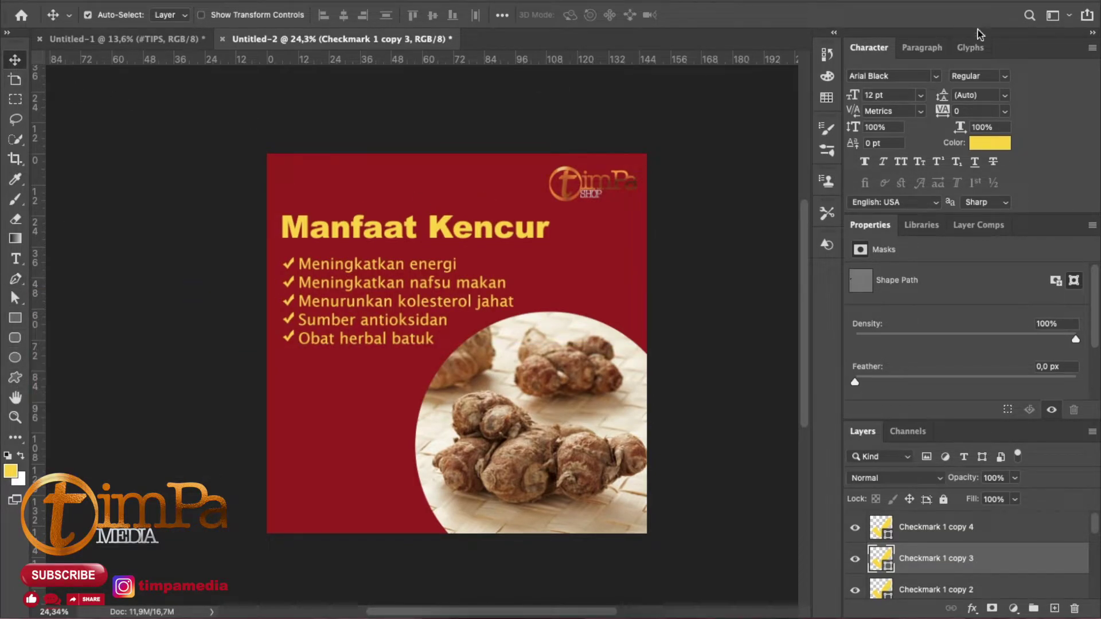
- Find the Line tool and draw a yellow horizontal line with 5 px weight under the title, nearly the title's width
{"action": "left_click", "coordinate": [1030, 15]}
{"action": "type", "text": "line"}
{"action": "key", "text": "Return"}
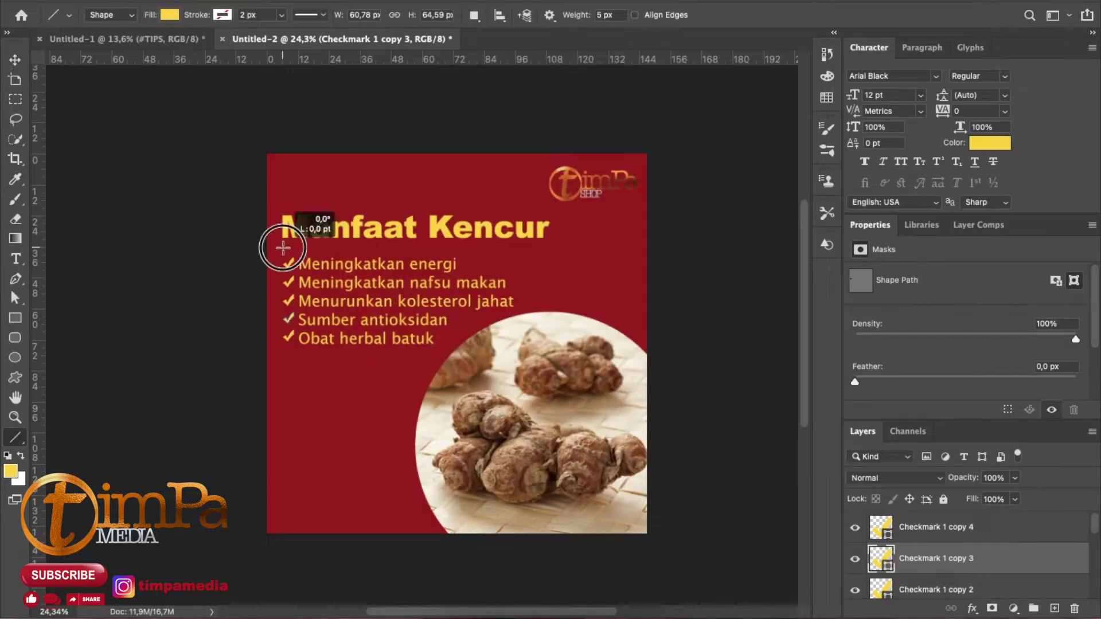
{"action": "left_click_drag", "start_coordinate": [284, 248], "coordinate": [544, 247]}
- Fine-tune the copied checkmarks' alignment with their text lines using a temporary horizontal guide
{"action": "left_click", "coordinate": [1026, 526]}
{"action": "scroll", "coordinate": [743, 548], "scroll_direction": "down", "scroll_amount": 2}
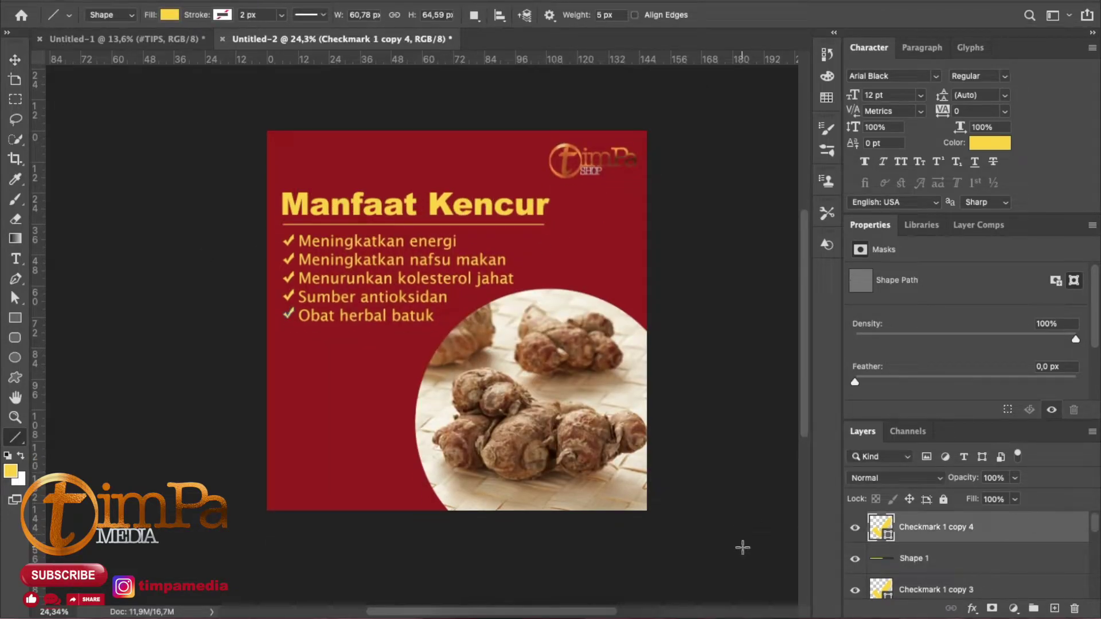
{"action": "scroll", "coordinate": [743, 547], "scroll_direction": "down", "scroll_amount": 2}
{"action": "left_click", "coordinate": [993, 559]}
{"action": "left_click_drag", "start_coordinate": [521, 59], "coordinate": [545, 297]}
{"action": "key", "text": "v"}
{"action": "left_click", "coordinate": [296, 292]}
{"action": "left_click_drag", "start_coordinate": [704, 297], "coordinate": [702, 278]}
{"action": "left_click", "coordinate": [289, 273]}
{"action": "mouse_move", "coordinate": [739, 60]}
{"action": "left_mouse_down"}
{"action": "mouse_move", "coordinate": [738, 259]}
{"action": "mouse_move", "coordinate": [744, 56]}
{"action": "left_mouse_up"}
{"action": "left_click", "coordinate": [289, 255]}
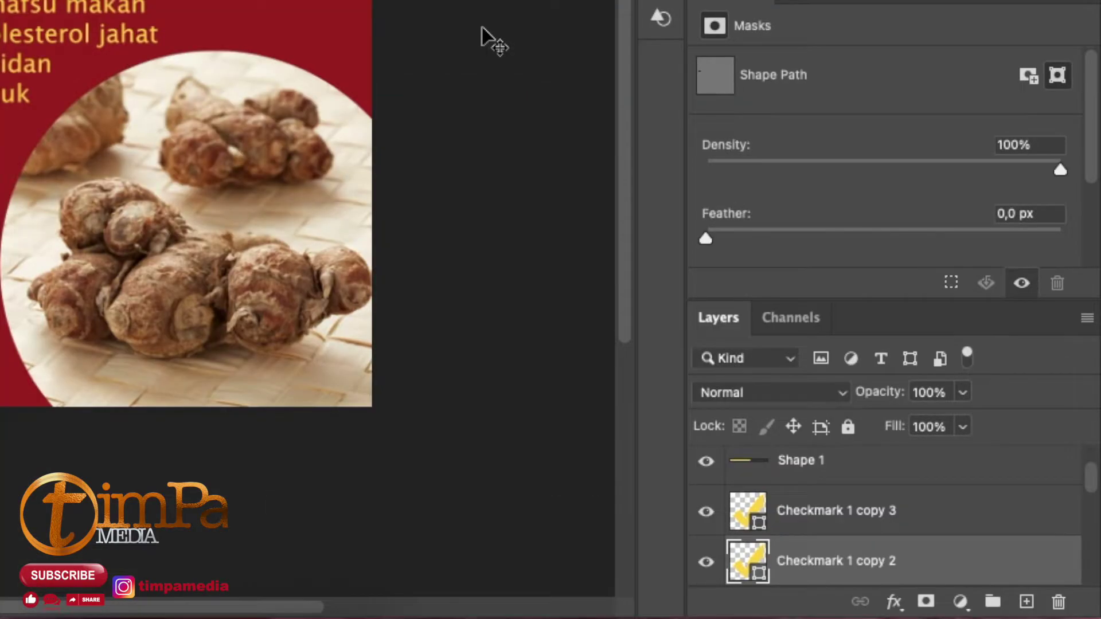
- Put the underline's layer on top of the checkmark layers and group them all in a group named "shape"
{"action": "key", "text": "alt+period"}
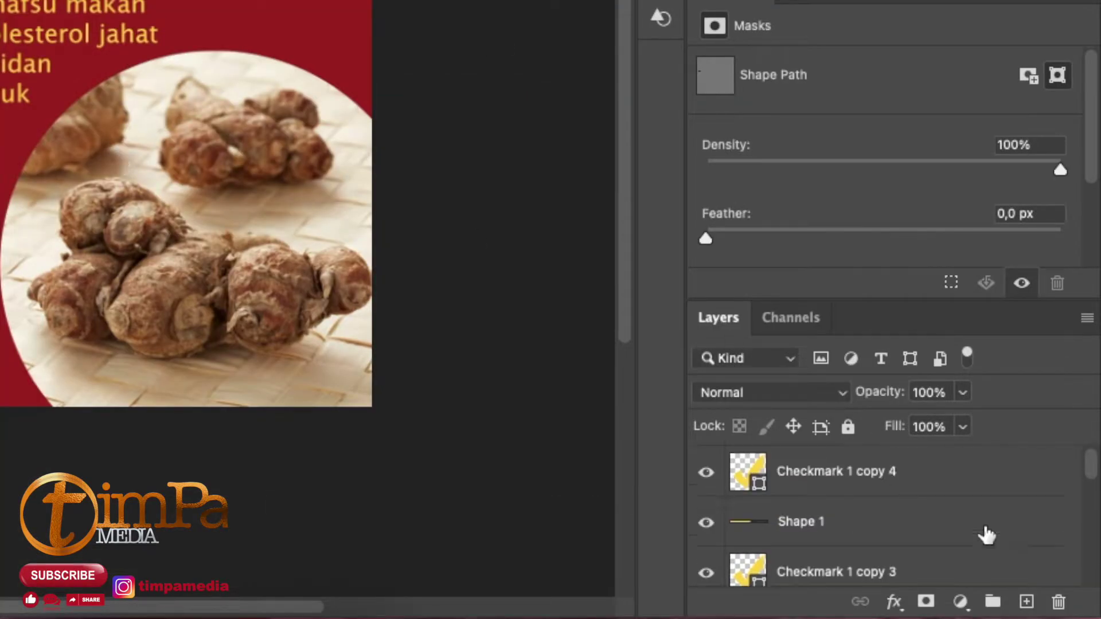
{"action": "scroll", "coordinate": [934, 550], "scroll_direction": "down", "scroll_amount": 5}
{"action": "scroll", "coordinate": [914, 493], "scroll_direction": "up", "scroll_amount": 5}
{"action": "left_click", "coordinate": [879, 525]}
{"action": "left_click_drag", "start_coordinate": [946, 536], "coordinate": [951, 456]}
{"action": "scroll", "coordinate": [961, 516], "scroll_direction": "down", "scroll_amount": 3}
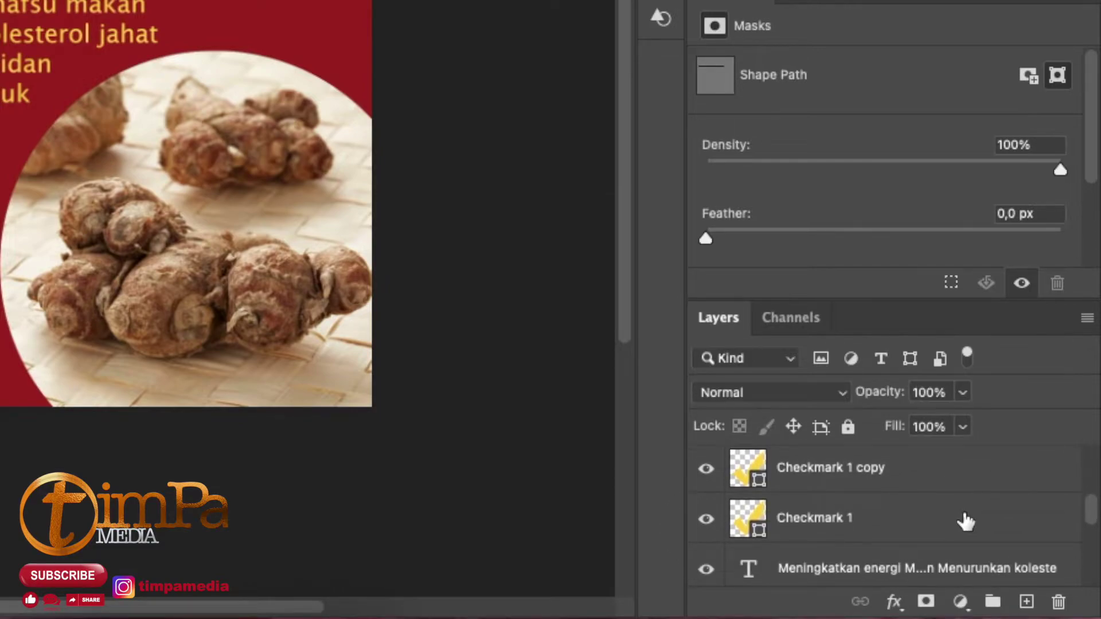
{"action": "key", "text": "ctrl+g"}
{"action": "double_click", "coordinate": [819, 465]}
{"action": "type", "text": "shape"}
- Create a layer group named "title" and place the Manfaat Kencur text layer in it
{"action": "left_click", "coordinate": [835, 521]}
{"action": "scroll", "coordinate": [892, 539], "scroll_direction": "down", "scroll_amount": 1}
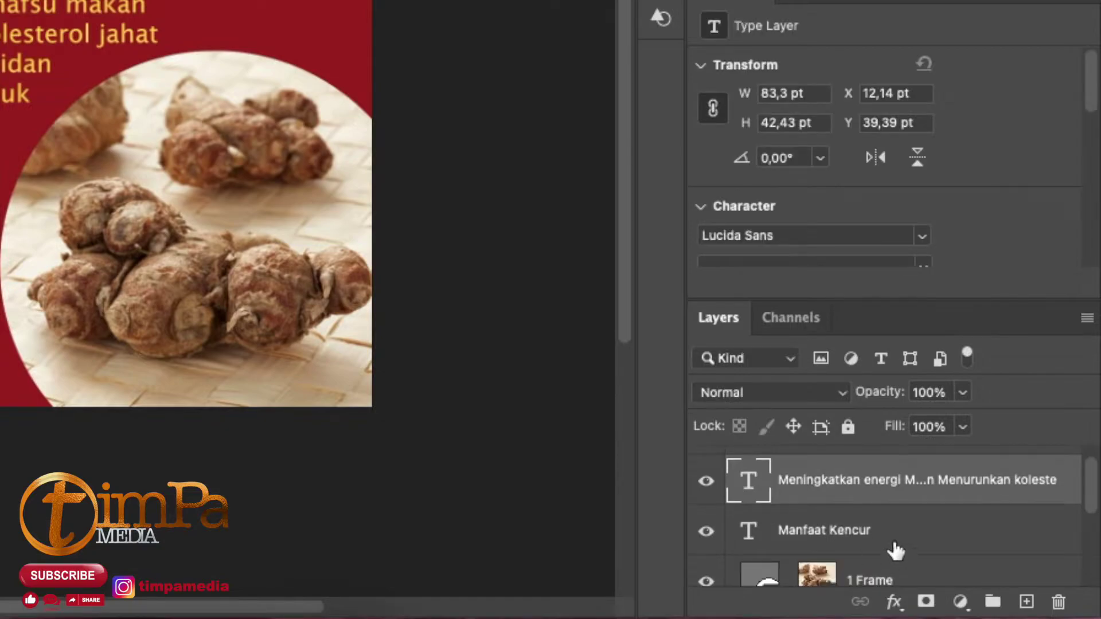
{"action": "left_click", "coordinate": [992, 602]}
{"action": "double_click", "coordinate": [788, 521]}
{"action": "type", "text": "title"}
{"action": "left_click", "coordinate": [931, 564]}
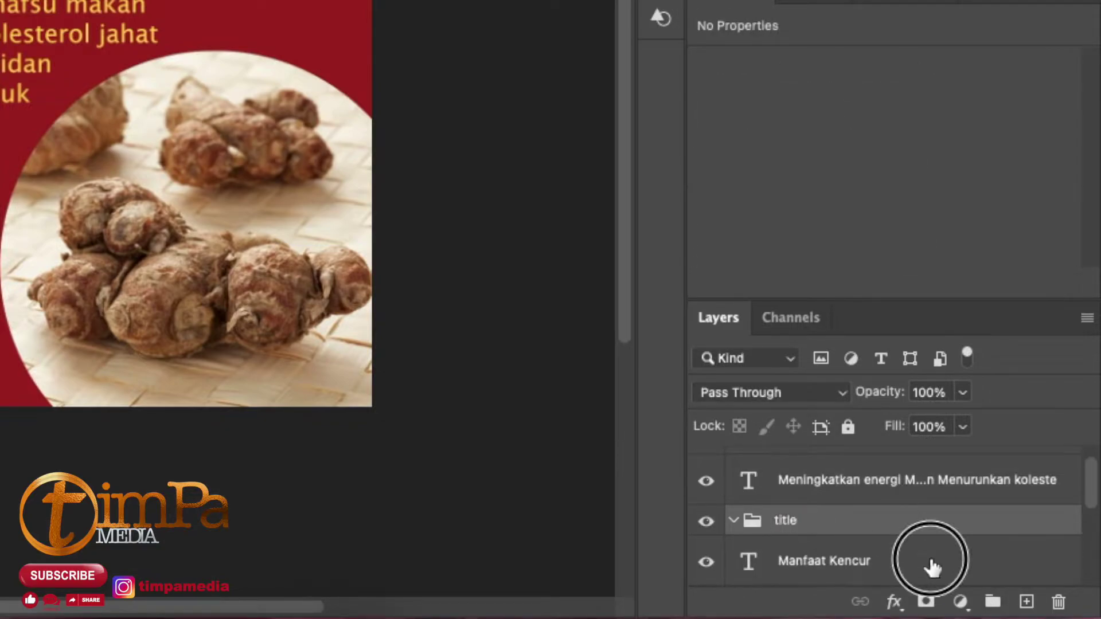
{"action": "left_click_drag", "start_coordinate": [932, 565], "coordinate": [931, 523]}
- Create a layer group named "text" holding the benefits list layer, and collapse the text and title groups
{"action": "left_click", "coordinate": [992, 602]}
{"action": "double_click", "coordinate": [820, 475]}
{"action": "type", "text": "text"}
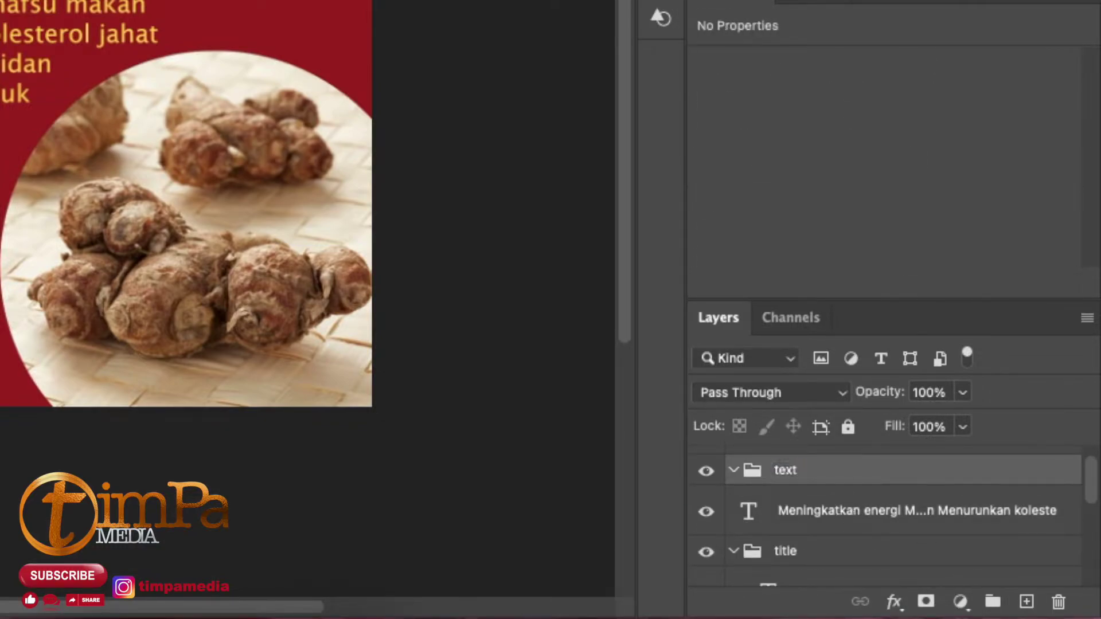
{"action": "double_click", "coordinate": [877, 510]}
{"action": "left_click_drag", "start_coordinate": [747, 509], "coordinate": [737, 466]}
{"action": "left_click", "coordinate": [734, 470]}
{"action": "left_click", "coordinate": [733, 501]}
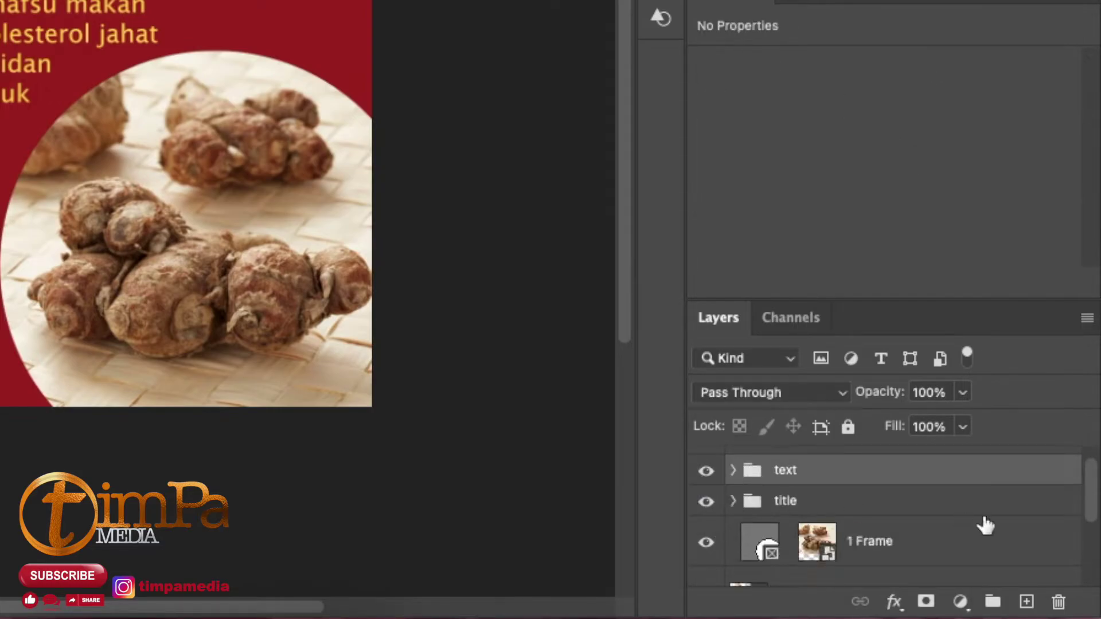
- Add a new layer above the shape group and draw a straight path from the canvas's bottom-left corner to the photo circle
{"action": "scroll", "coordinate": [462, 437], "scroll_direction": "up", "scroll_amount": 2}
{"action": "scroll", "coordinate": [455, 423], "scroll_direction": "down", "scroll_amount": 1}
{"action": "scroll", "coordinate": [880, 480], "scroll_direction": "up", "scroll_amount": 1}
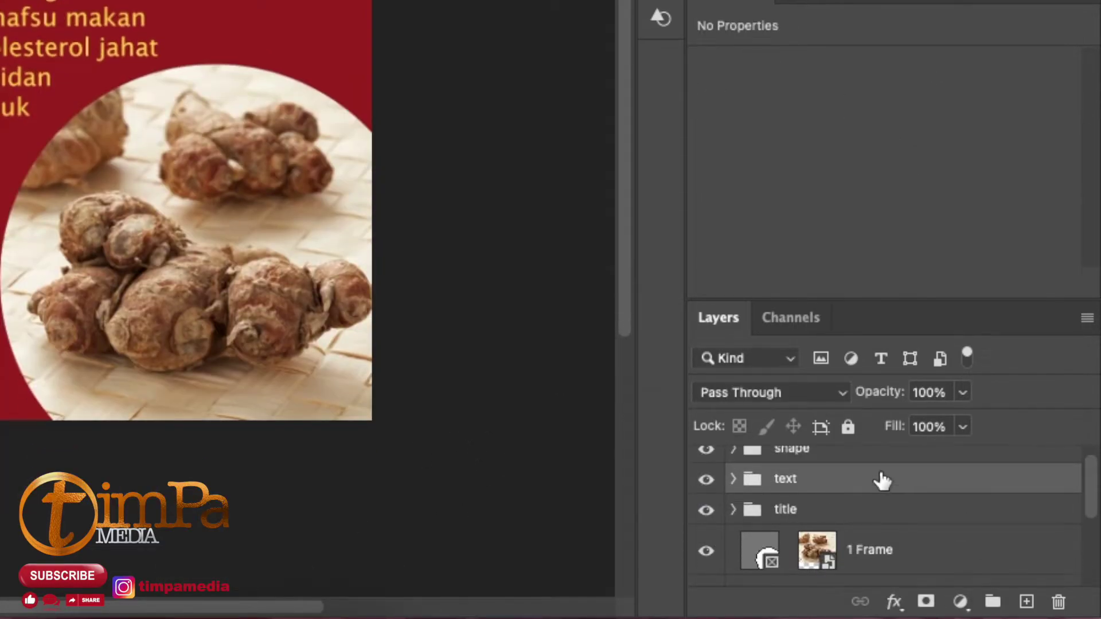
{"action": "left_click", "coordinate": [883, 448]}
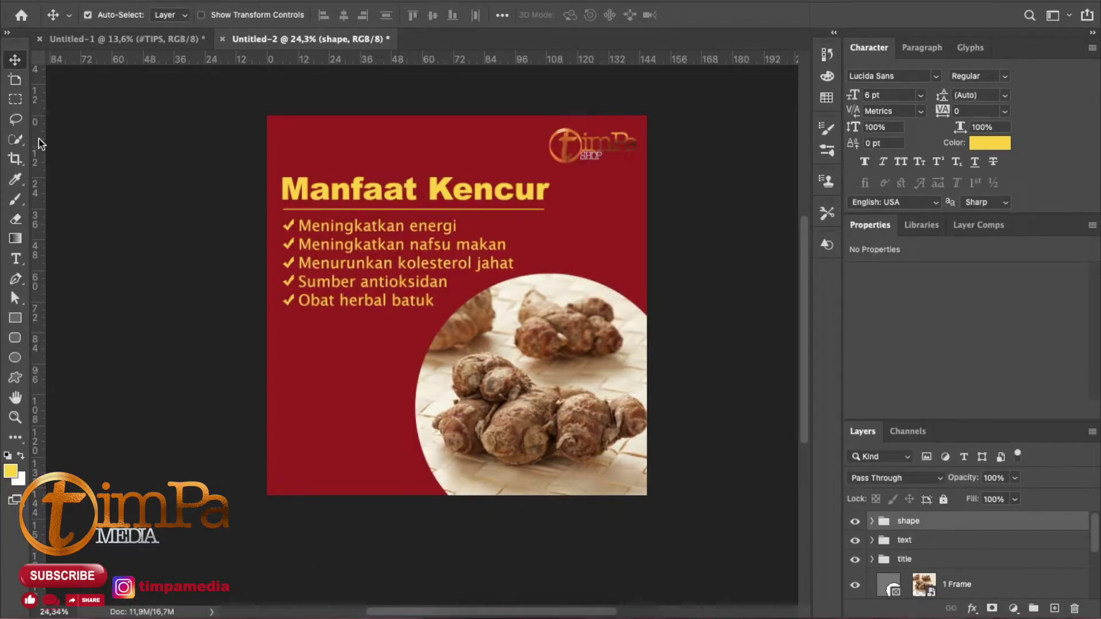
{"action": "left_click", "coordinate": [15, 279]}
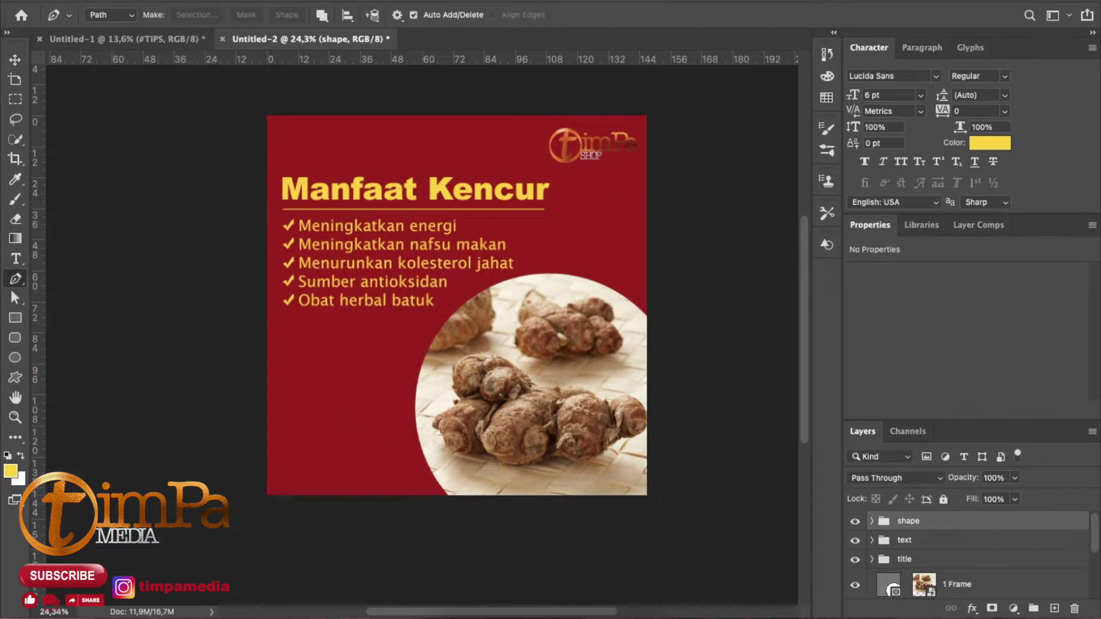
{"action": "left_click", "coordinate": [1054, 608]}
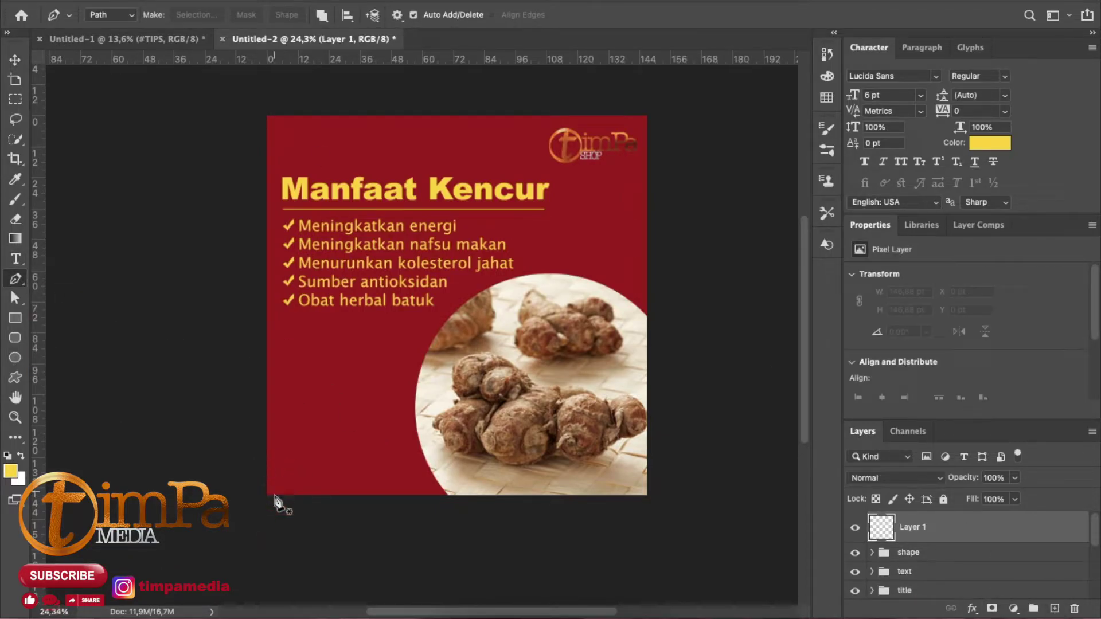
{"action": "left_click", "coordinate": [267, 495]}
{"action": "left_click", "coordinate": [449, 494]}
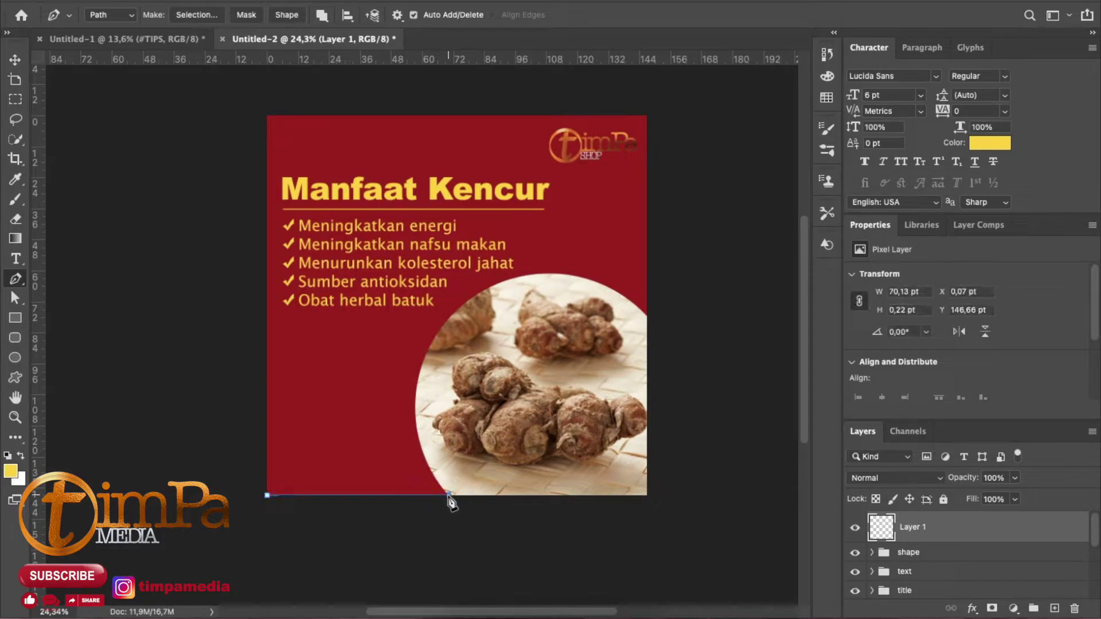
- Continue the path with the Curvature Pen tool along the photo circle's left edge up to the end of the benefits list
{"action": "left_click", "coordinate": [418, 383]}
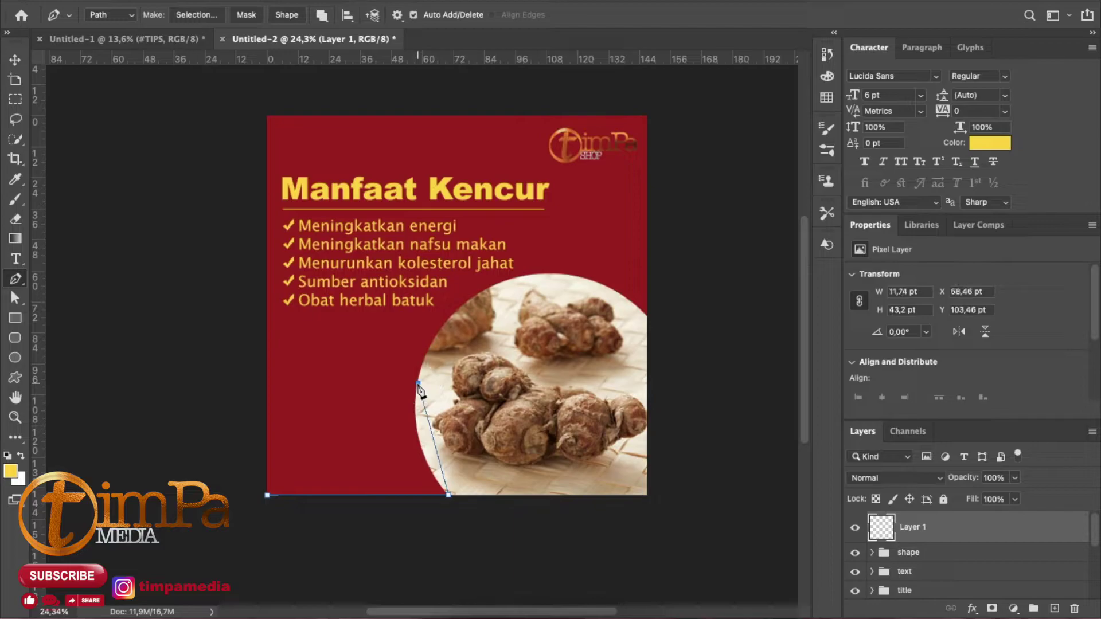
{"action": "key", "text": "ctrl+z"}
{"action": "right_click", "coordinate": [15, 278]}
{"action": "left_click", "coordinate": [75, 310]}
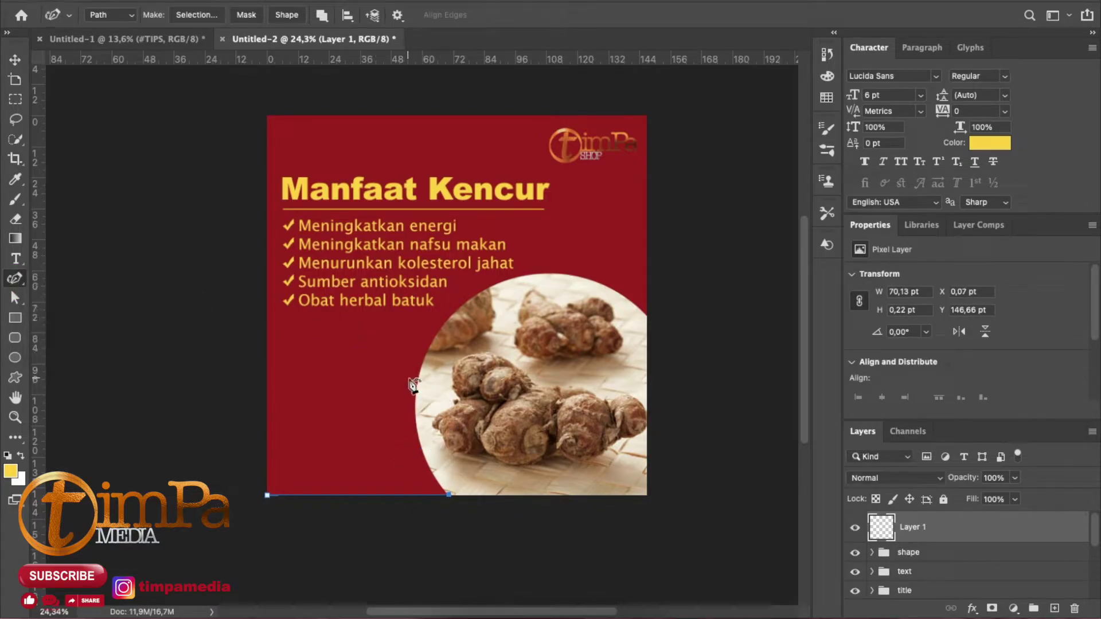
{"action": "left_click", "coordinate": [420, 373]}
{"action": "left_click", "coordinate": [421, 444]}
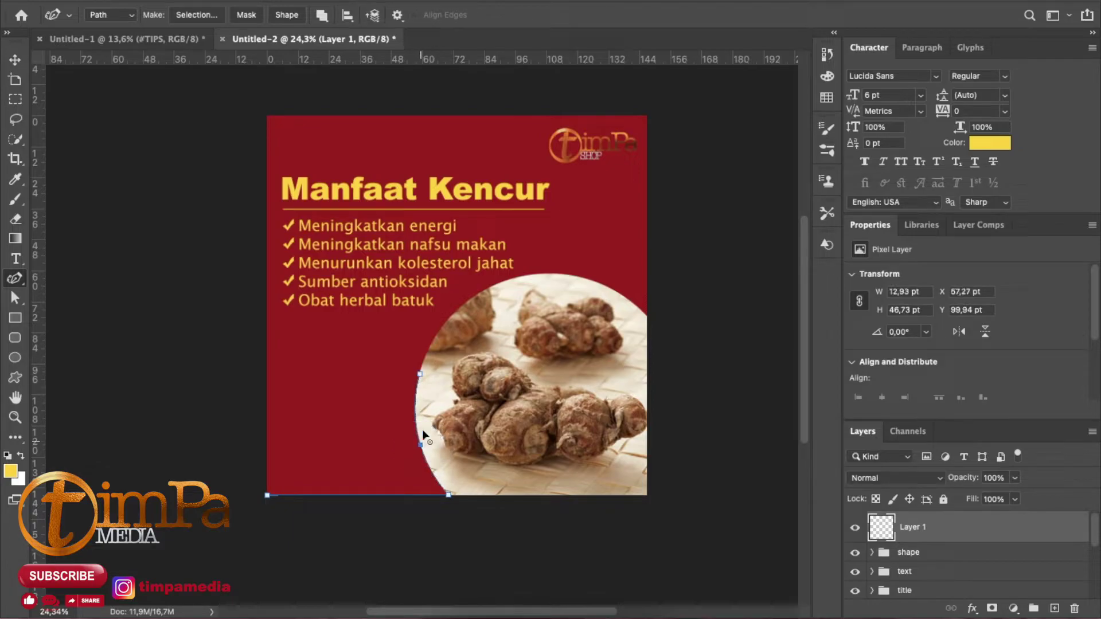
{"action": "left_click", "coordinate": [450, 315]}
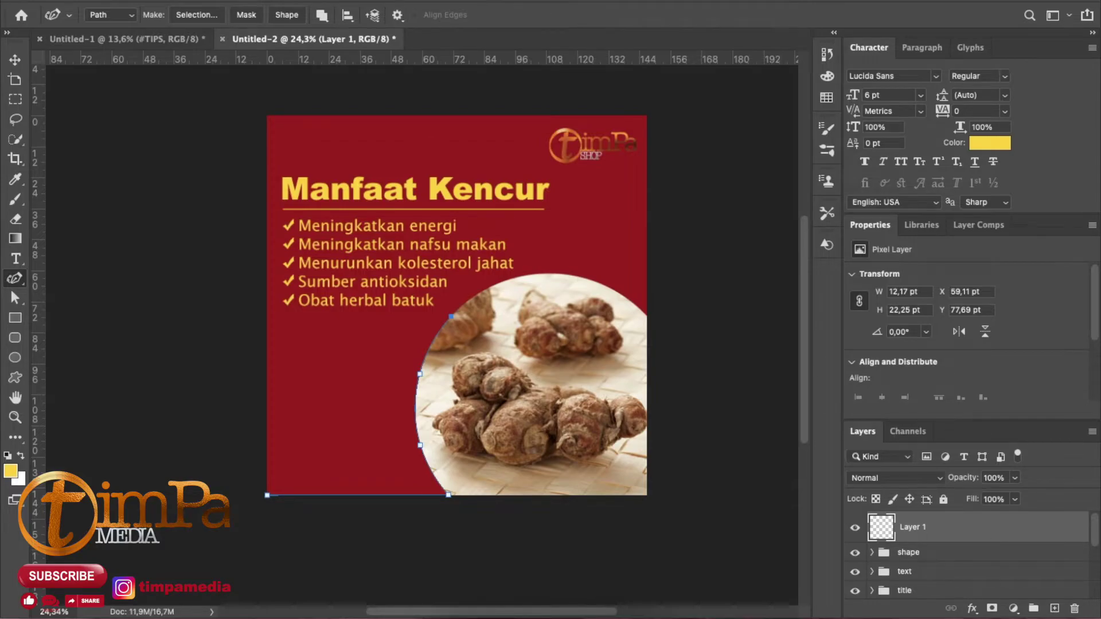
- Open the Tree render filter on Layer 1 for the path along the photo circle
{"action": "left_click", "coordinate": [355, 9]}
{"action": "mouse_move", "coordinate": [533, 252]}
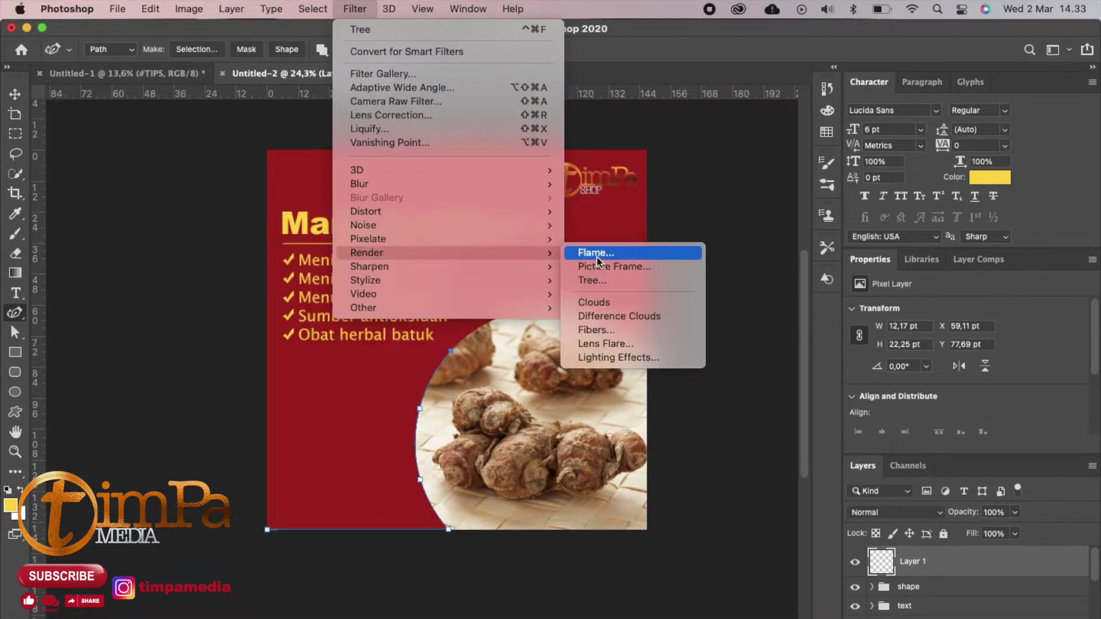
{"action": "left_click", "coordinate": [593, 279]}
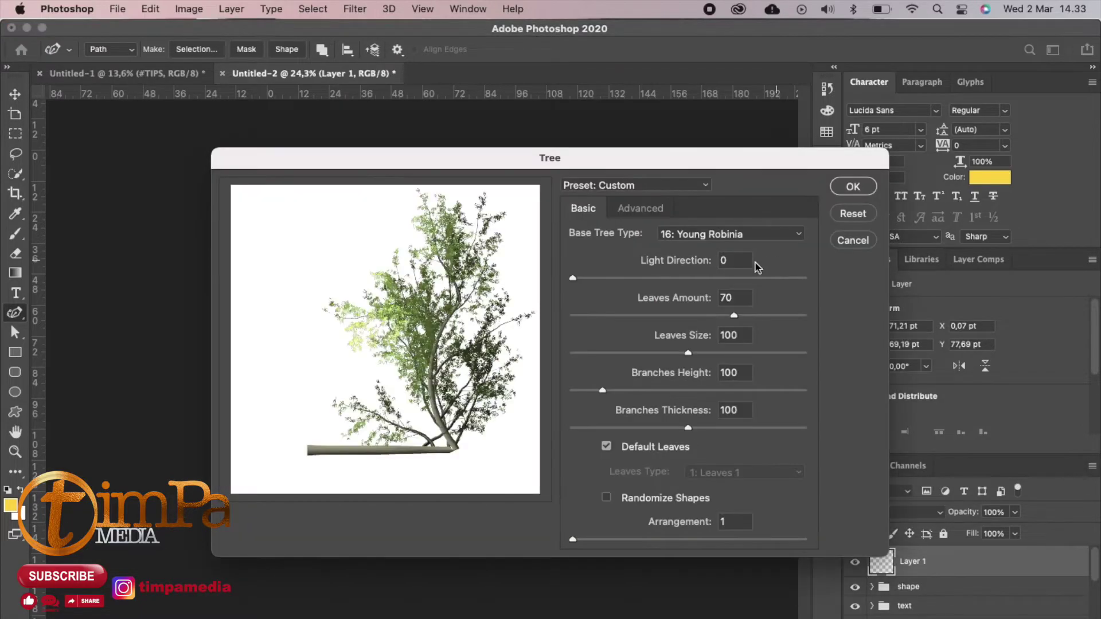
- Preview the Redwood, Oak, Ginko, Maple and Young Maple base tree types on the path
{"action": "left_click", "coordinate": [692, 233]}
{"action": "left_click", "coordinate": [719, 263]}
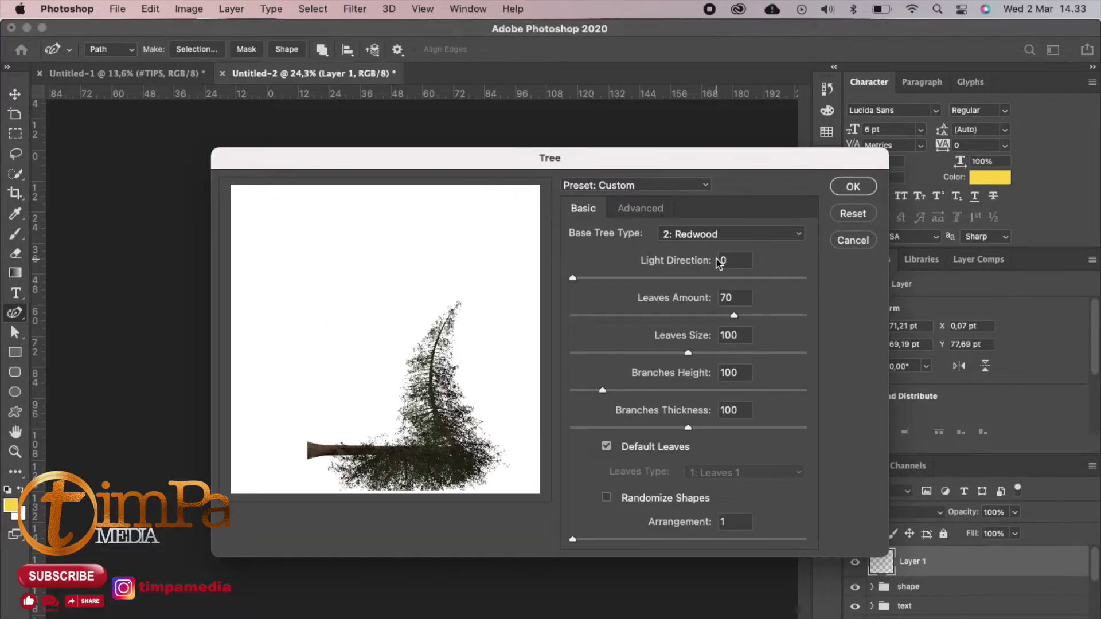
{"action": "left_click", "coordinate": [723, 234]}
{"action": "left_click", "coordinate": [727, 249]}
{"action": "left_click", "coordinate": [729, 234]}
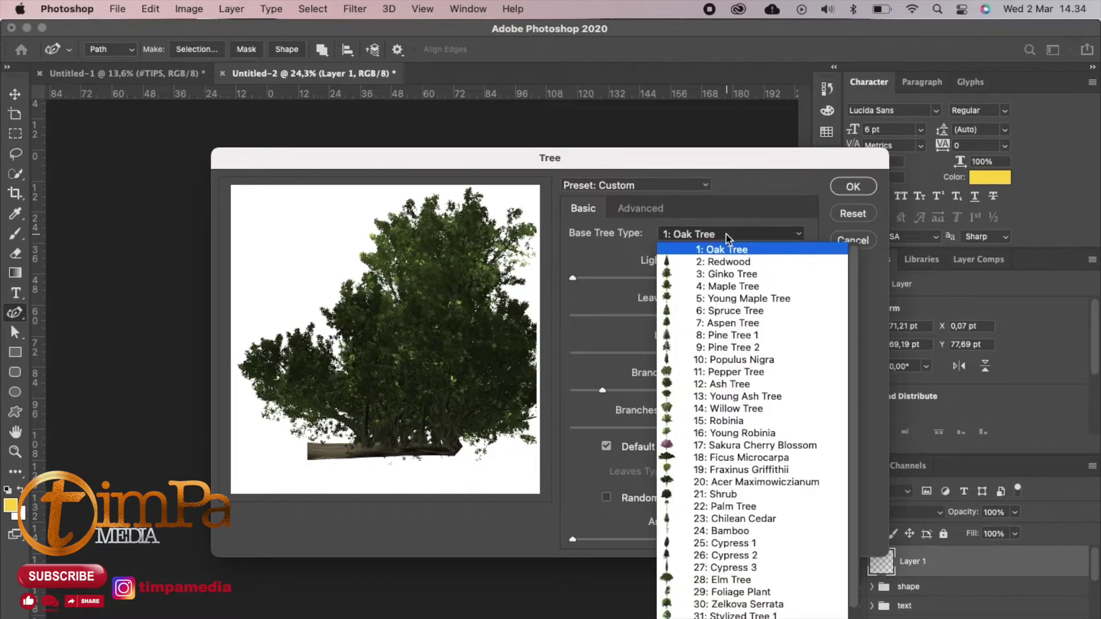
{"action": "left_click", "coordinate": [736, 276]}
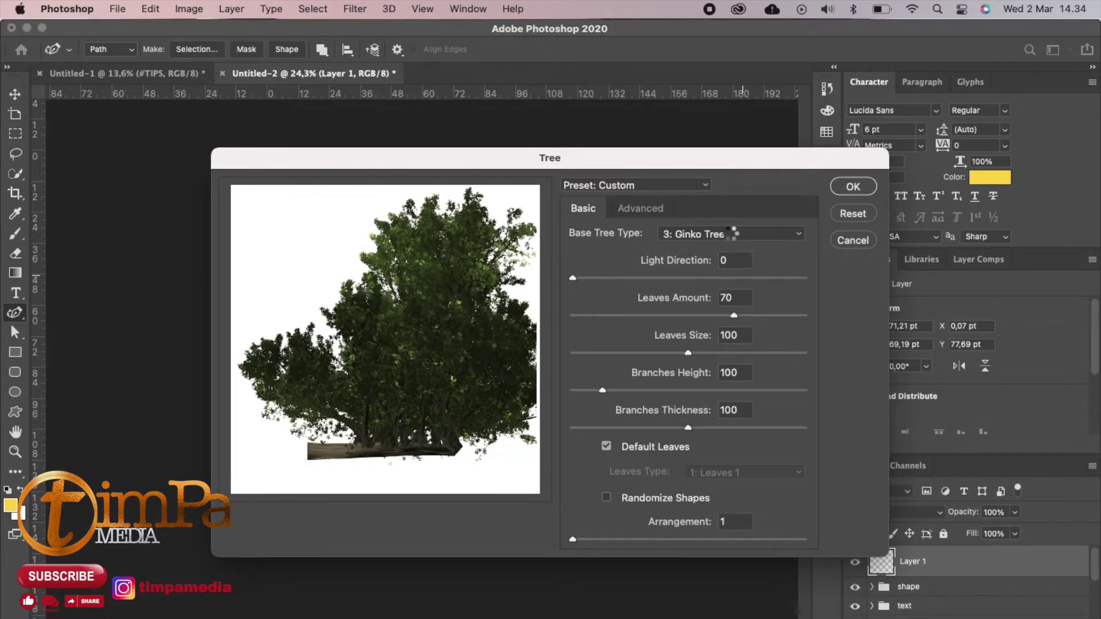
{"action": "left_click", "coordinate": [732, 233]}
{"action": "left_click", "coordinate": [737, 289]}
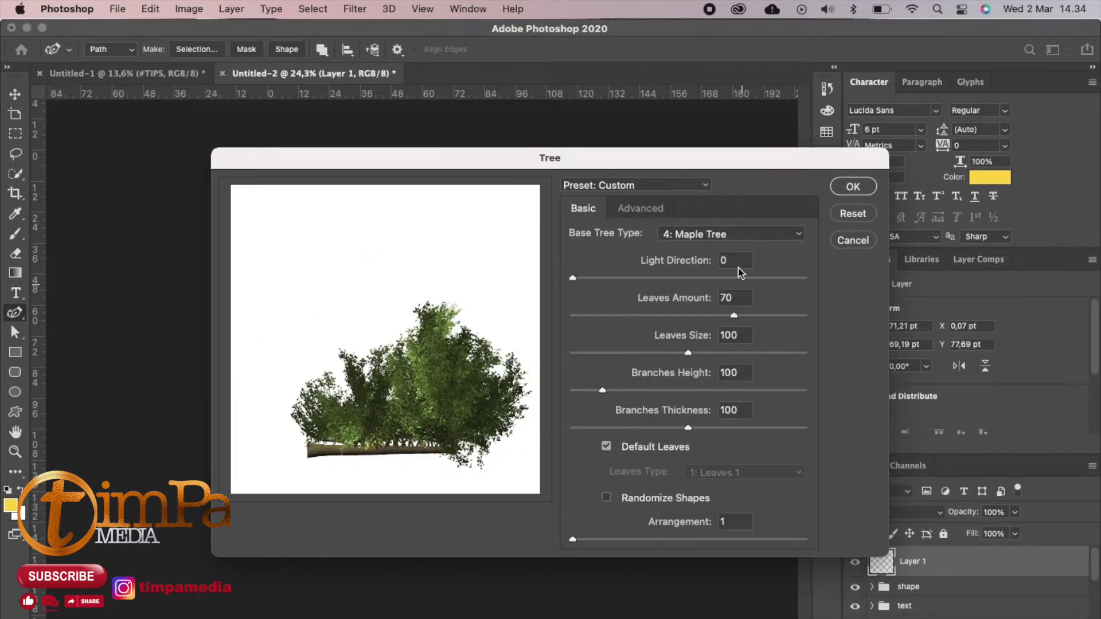
{"action": "left_click", "coordinate": [727, 234]}
{"action": "left_click", "coordinate": [737, 301]}
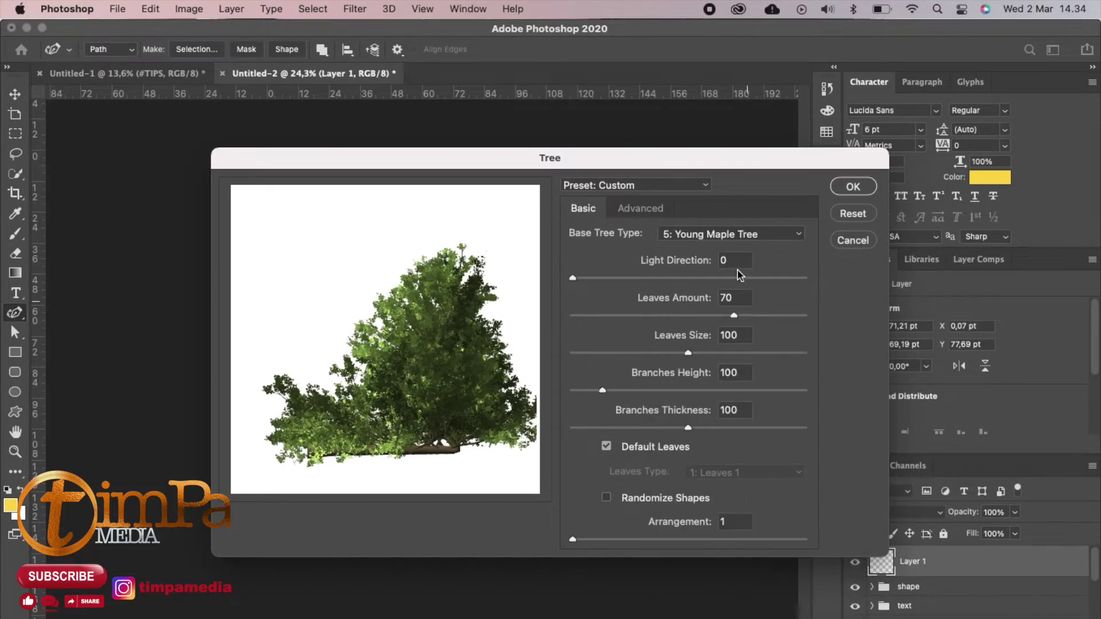
- Render the path as a 6: Spruce Tree with branches thickness 89, and dismiss the path
{"action": "left_click", "coordinate": [727, 236]}
{"action": "left_click", "coordinate": [734, 313]}
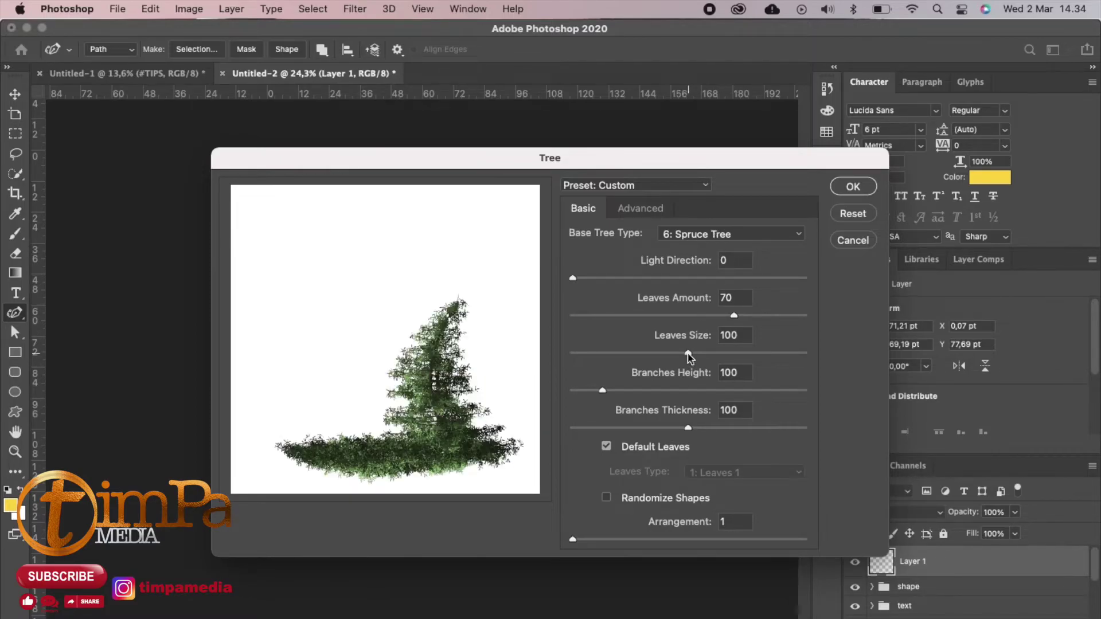
{"action": "left_click_drag", "start_coordinate": [688, 428], "coordinate": [678, 433]}
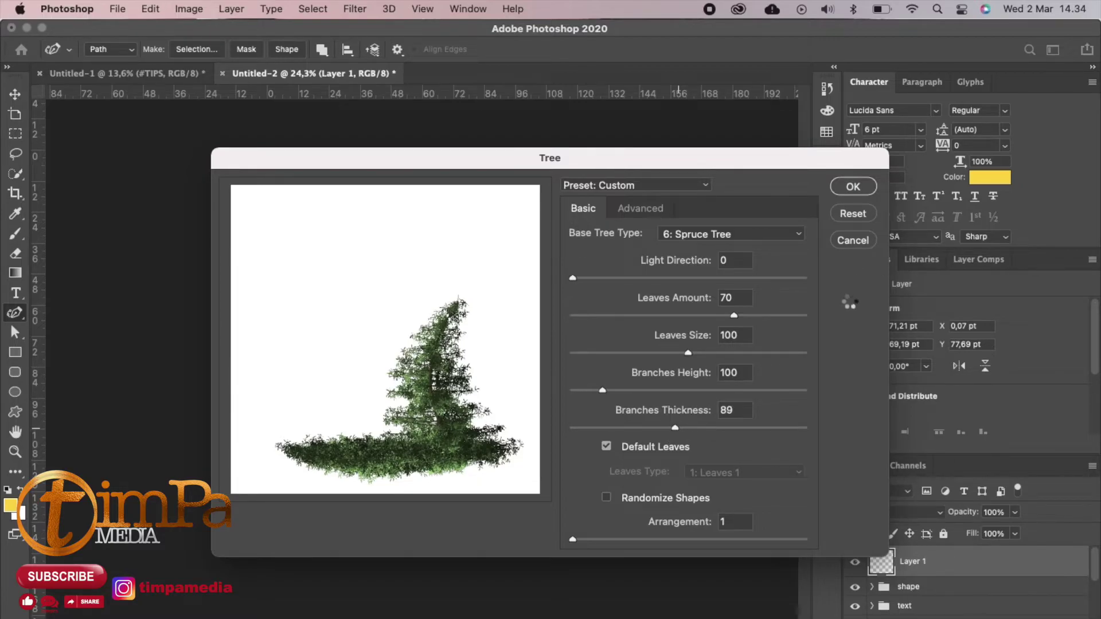
{"action": "left_click", "coordinate": [853, 187]}
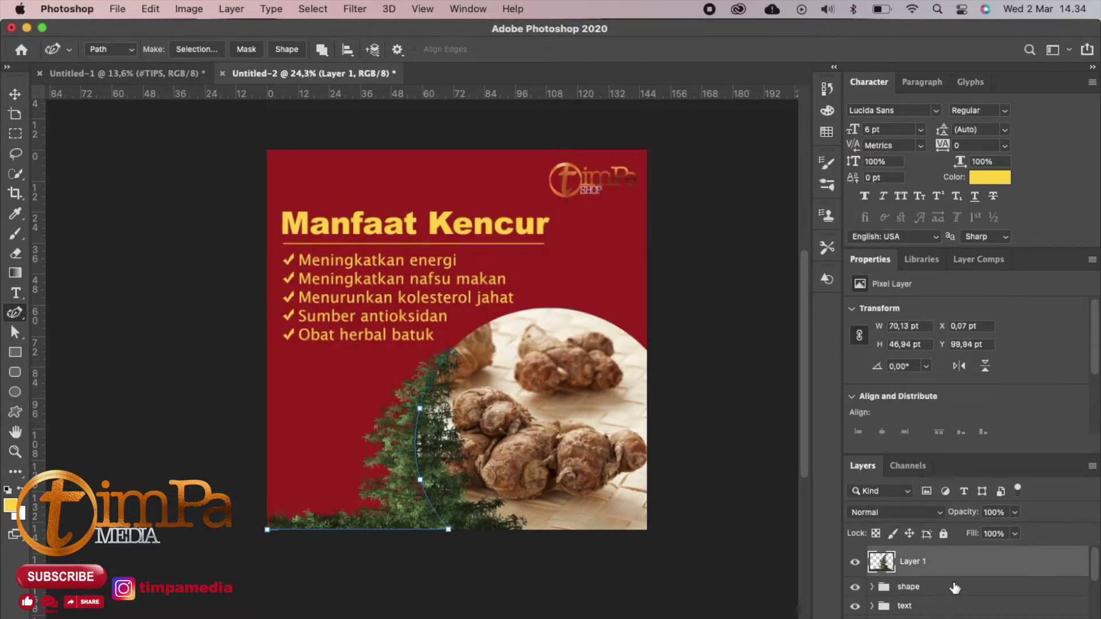
{"action": "key", "text": "Return"}
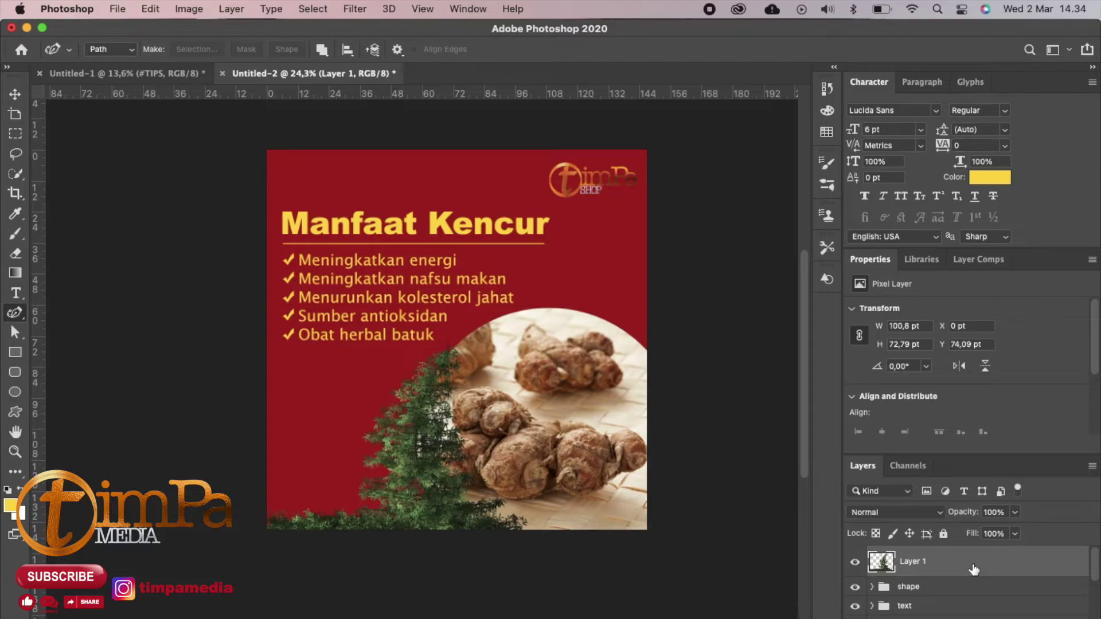
- Set the opacity of the tree layer to 97%
{"action": "scroll", "coordinate": [706, 337], "scroll_direction": "up", "scroll_amount": 3}
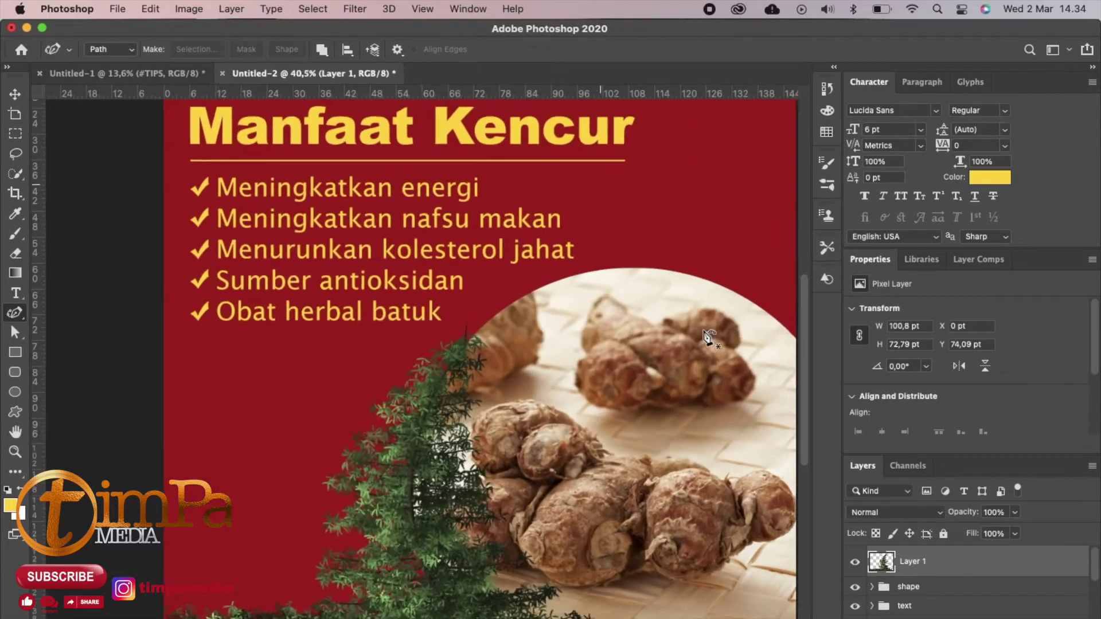
{"action": "left_click", "coordinate": [1014, 512]}
{"action": "left_click_drag", "start_coordinate": [998, 531], "coordinate": [1016, 542]}
{"action": "left_click", "coordinate": [998, 512]}
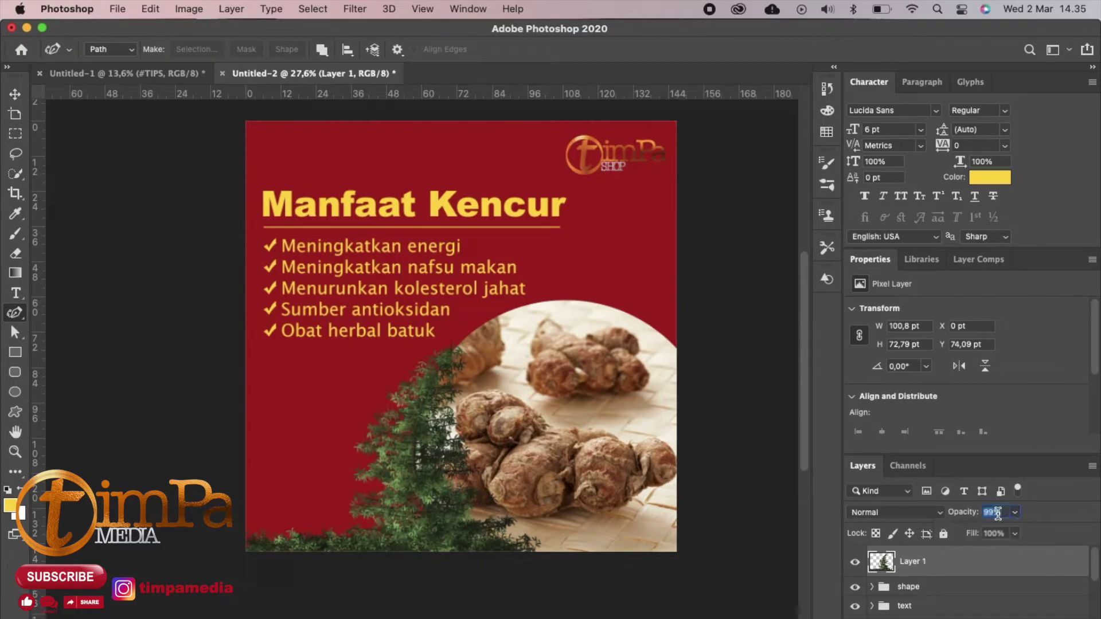
{"action": "left_click", "coordinate": [1051, 590]}
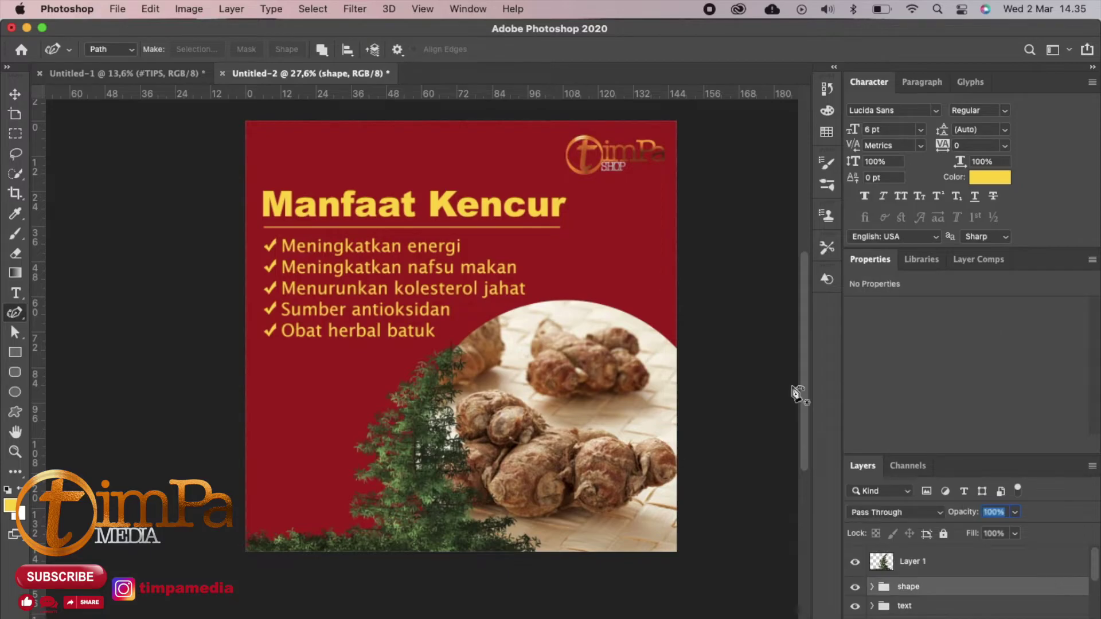
{"action": "scroll", "coordinate": [762, 493], "scroll_direction": "up", "scroll_amount": 1}
{"action": "left_click", "coordinate": [999, 569]}
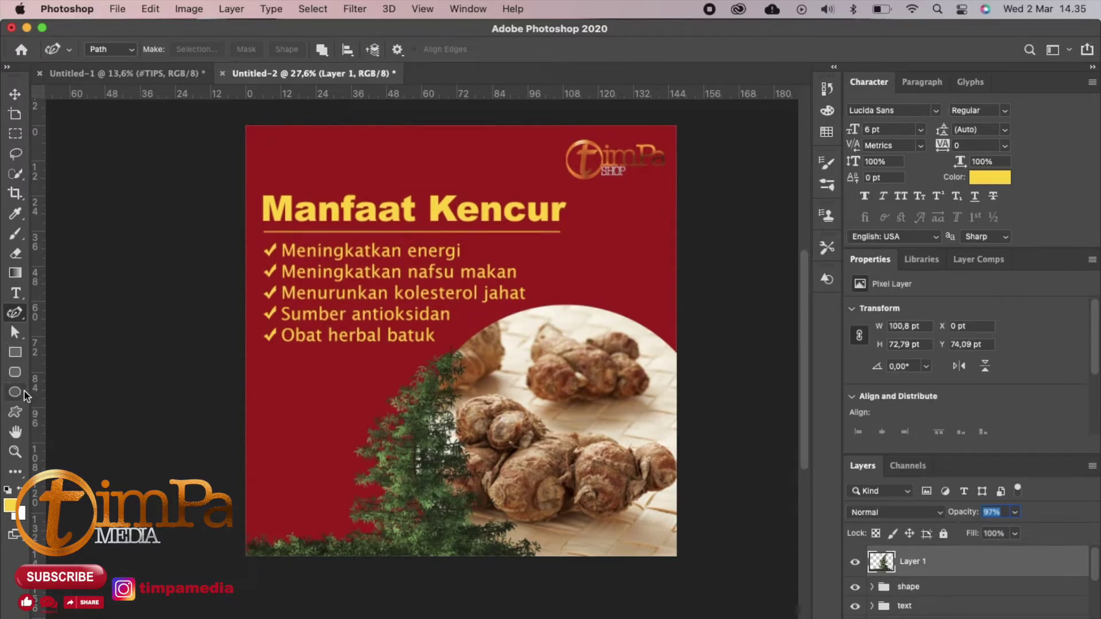
- Draw a white Blobs custom shape about 461 by 428 px on the red area beside the tree and nudge it up and left
{"action": "left_click", "coordinate": [15, 412]}
{"action": "left_click", "coordinate": [617, 50]}
{"action": "left_click_drag", "start_coordinate": [277, 343], "coordinate": [374, 434]}
{"action": "left_click", "coordinate": [183, 16]}
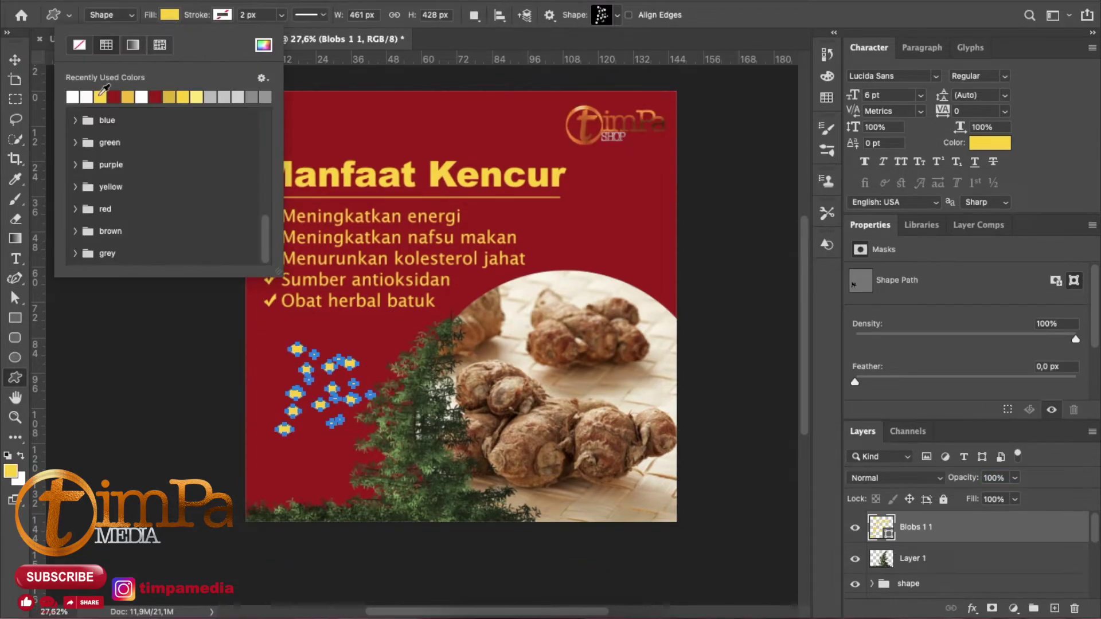
{"action": "left_click", "coordinate": [80, 91]}
{"action": "left_click", "coordinate": [1011, 553]}
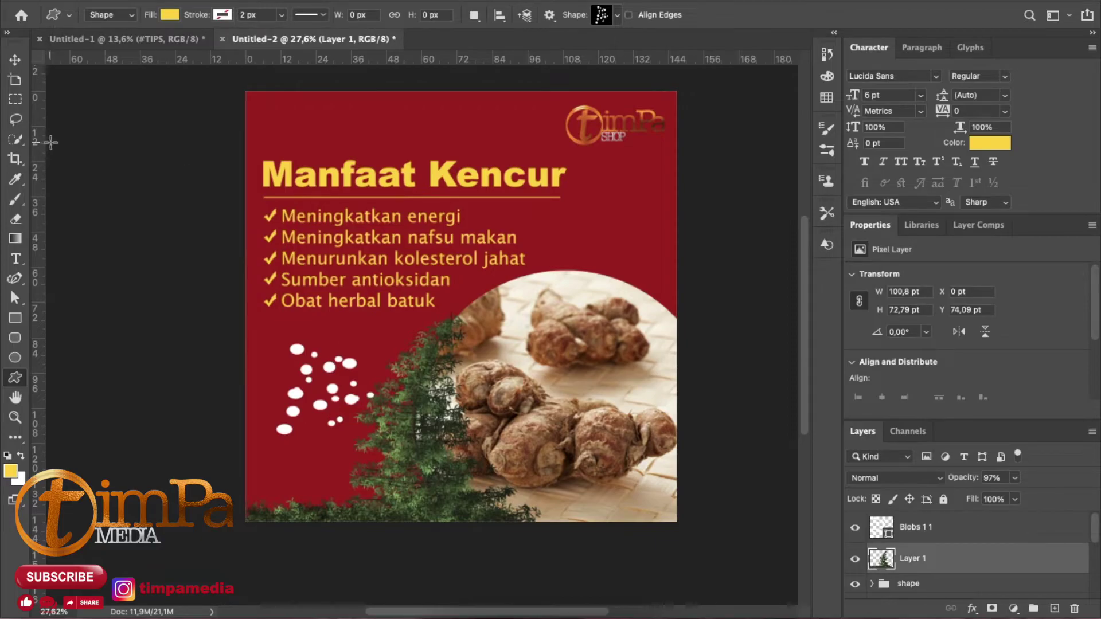
{"action": "left_click", "coordinate": [15, 59]}
{"action": "left_click_drag", "start_coordinate": [356, 371], "coordinate": [349, 359]}
- Try a scaled-down duplicate of the white blobs with the Linear Dodge (Add) blend mode
{"action": "left_click_drag", "start_coordinate": [1012, 533], "coordinate": [1054, 607]}
{"action": "left_click", "coordinate": [894, 477]}
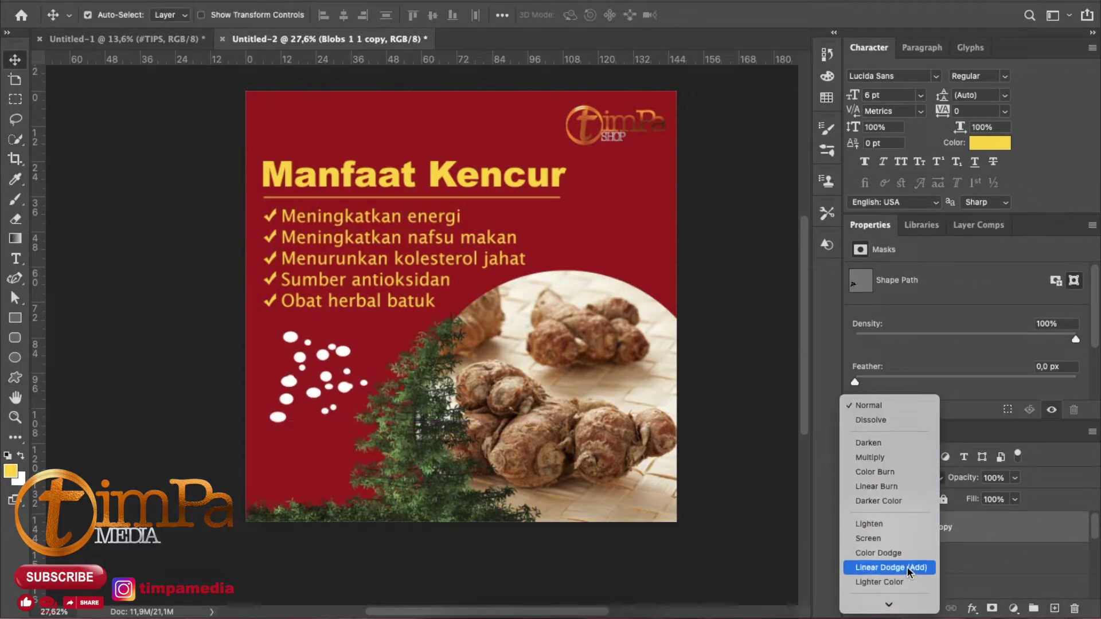
{"action": "left_click", "coordinate": [910, 568]}
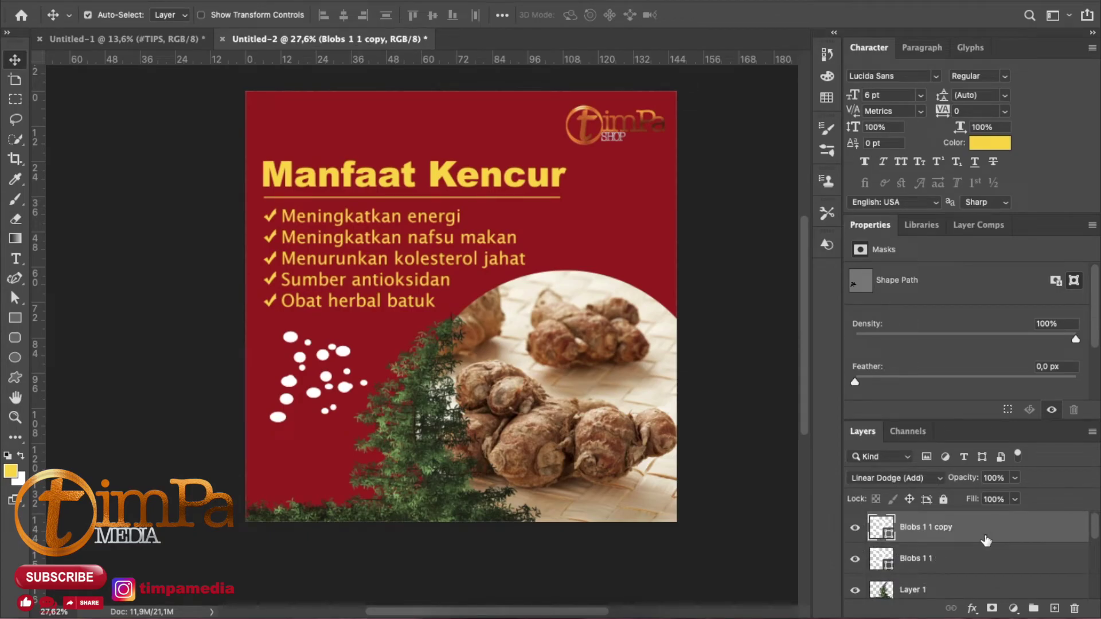
{"action": "key", "text": "ctrl+t"}
{"action": "left_click_drag", "start_coordinate": [263, 422], "coordinate": [360, 352]}
{"action": "key", "text": "Return"}
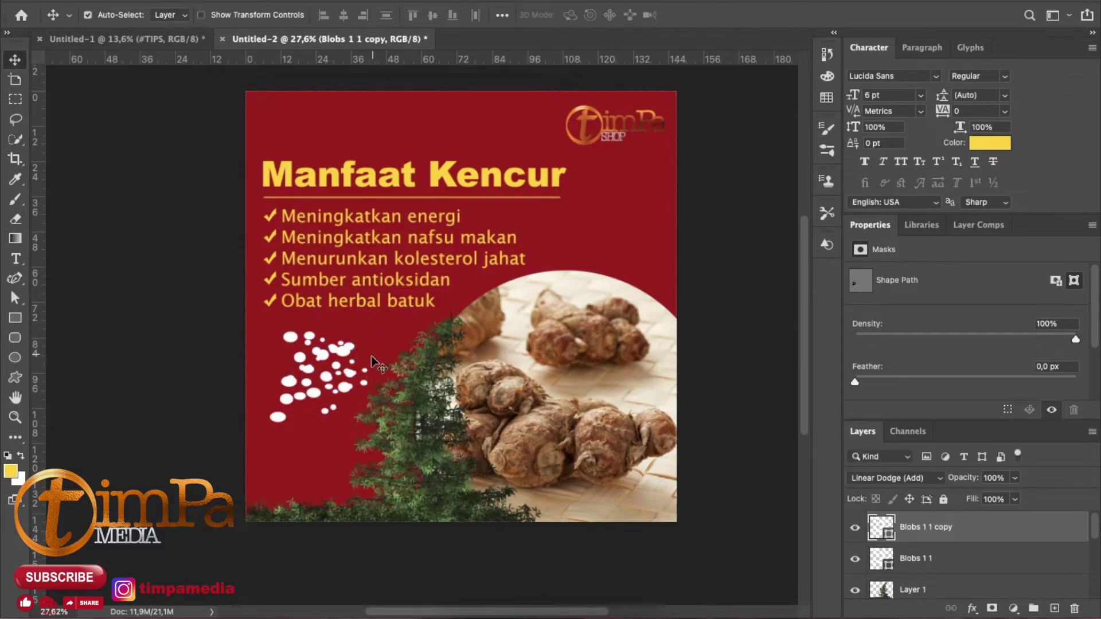
- Undo the scaling of the duplicated blobs and delete the duplicate layer
{"action": "key", "text": "ctrl+z"}
{"action": "key", "text": "ctrl+z"}
{"action": "left_click", "coordinate": [1075, 608]}
{"action": "left_click", "coordinate": [602, 223]}
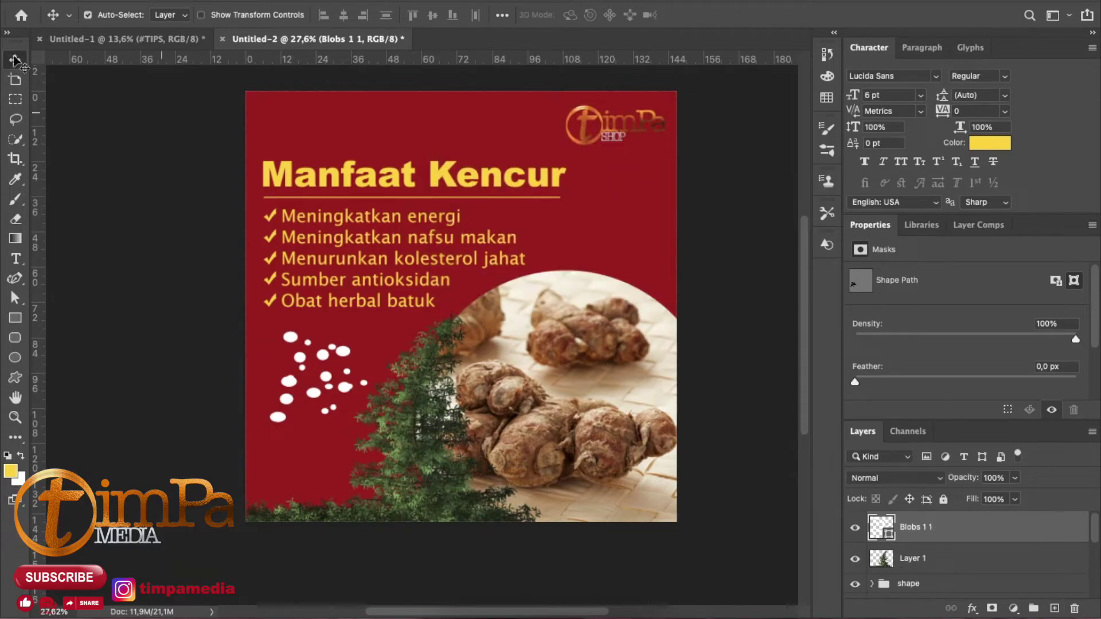
- Scale the white blobs down and move them to the red area below the logo
{"action": "left_click_drag", "start_coordinate": [347, 356], "coordinate": [338, 356]}
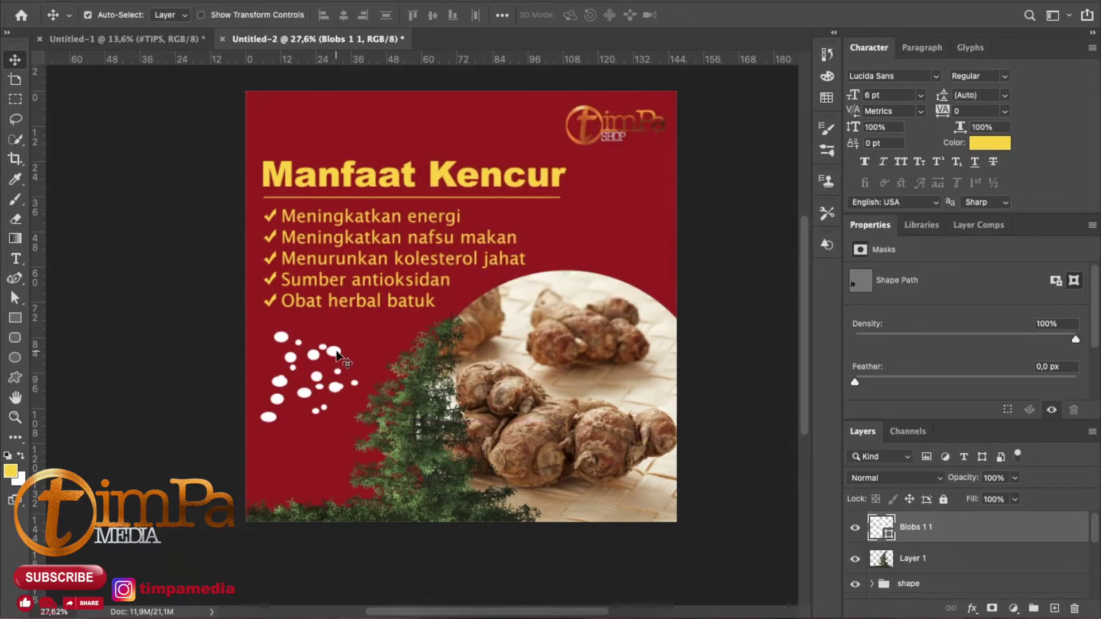
{"action": "key", "text": "ctrl+t"}
{"action": "left_click_drag", "start_coordinate": [260, 423], "coordinate": [293, 390]}
{"action": "left_click_drag", "start_coordinate": [346, 360], "coordinate": [634, 221]}
{"action": "left_click", "coordinate": [993, 557]}
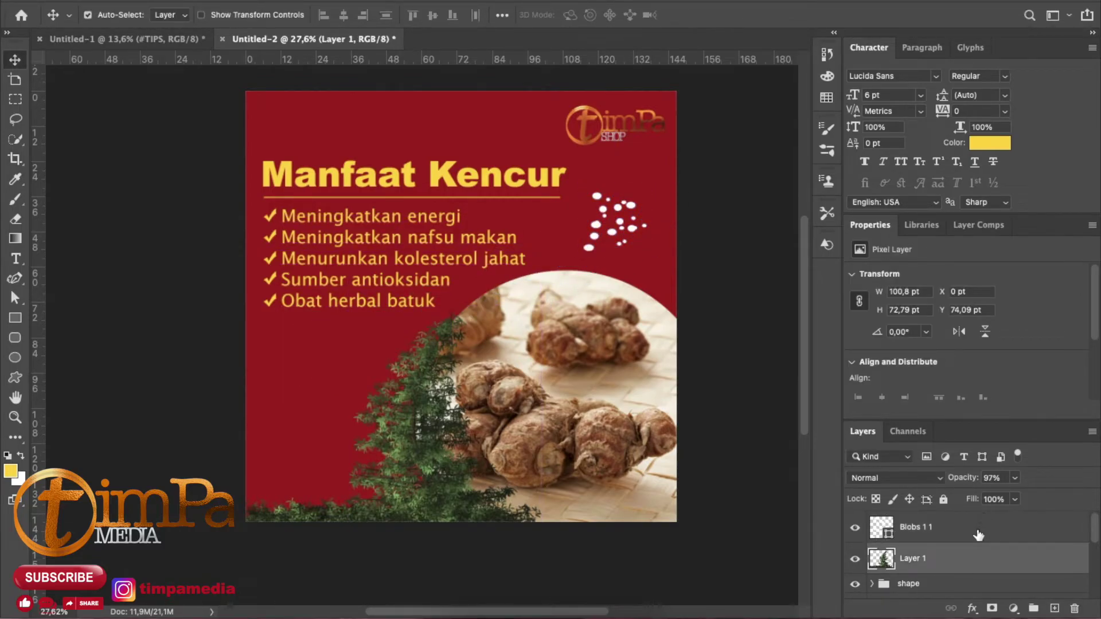
{"action": "left_click", "coordinate": [989, 529]}
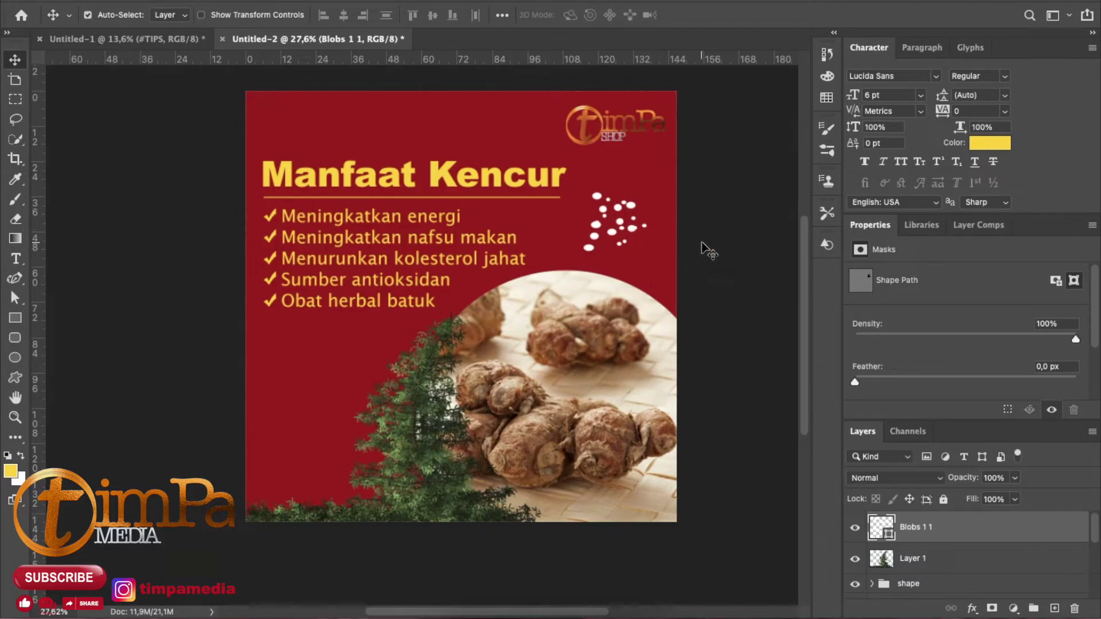
- Lower the blobs to just above the photo circle and place a duplicate of them beside the upper part of the tree
{"action": "left_click_drag", "start_coordinate": [634, 231], "coordinate": [646, 265]}
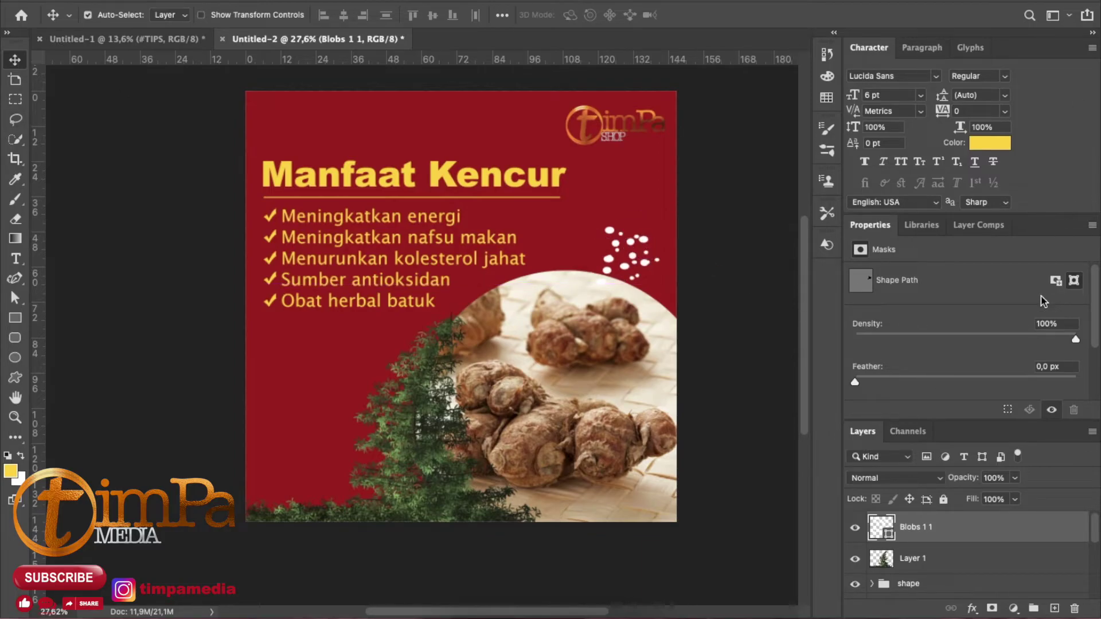
{"action": "key", "text": "ctrl+j"}
{"action": "left_click_drag", "start_coordinate": [643, 244], "coordinate": [380, 356]}
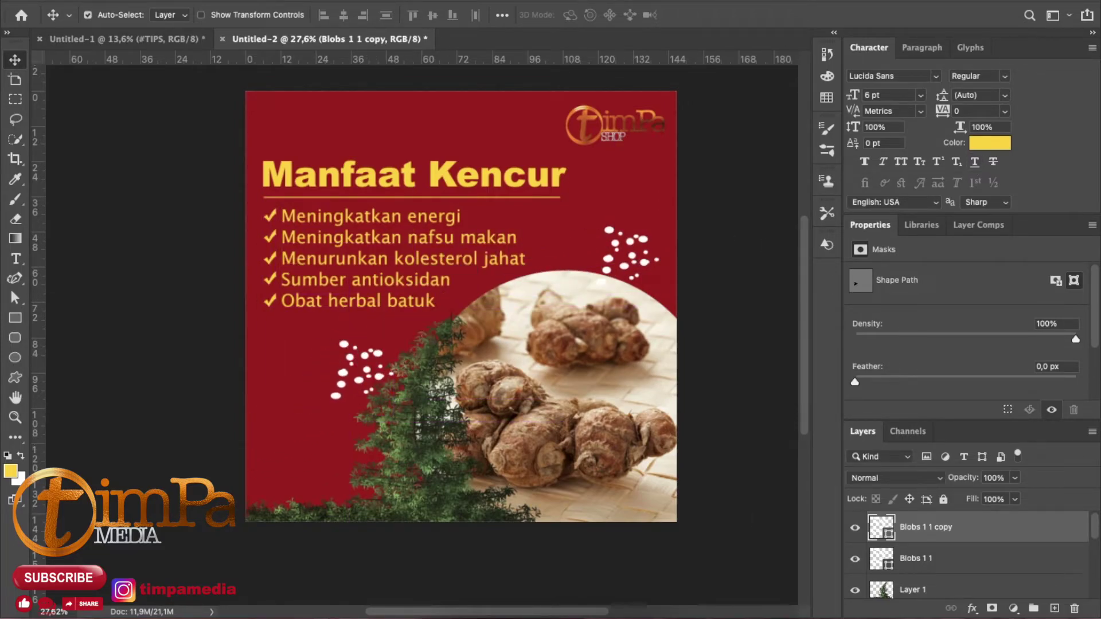
- Add an Inner Glow layer style with colour ffffff to the duplicated blobs
{"action": "left_click", "coordinate": [972, 608]}
{"action": "left_click", "coordinate": [1009, 408]}
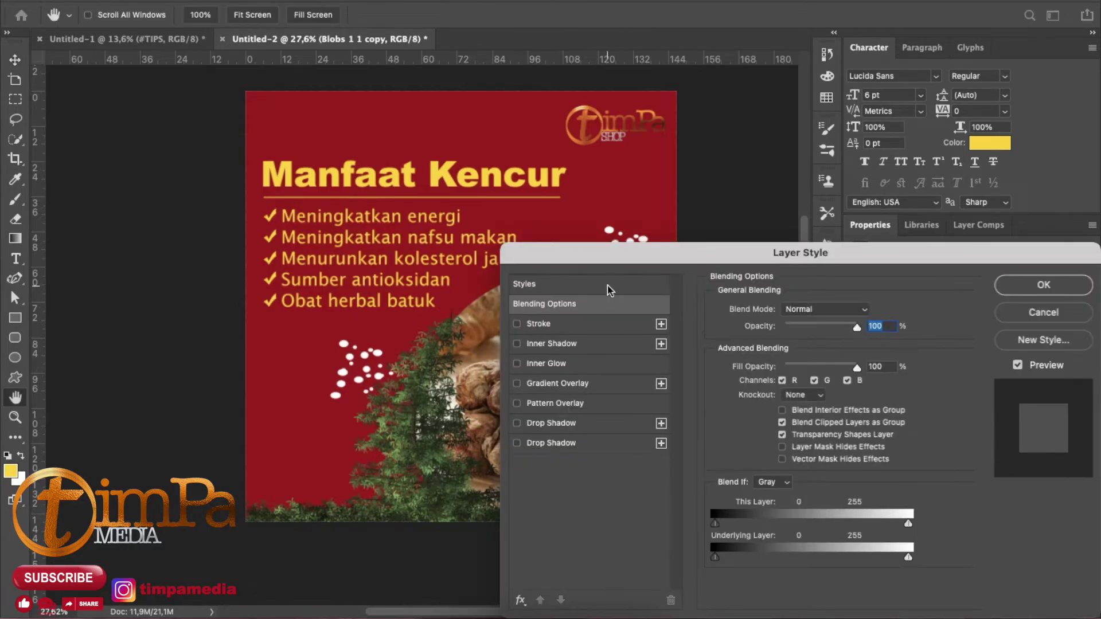
{"action": "left_click", "coordinate": [608, 286]}
{"action": "left_click", "coordinate": [721, 314]}
{"action": "left_click", "coordinate": [712, 315]}
{"action": "left_click", "coordinate": [712, 314]}
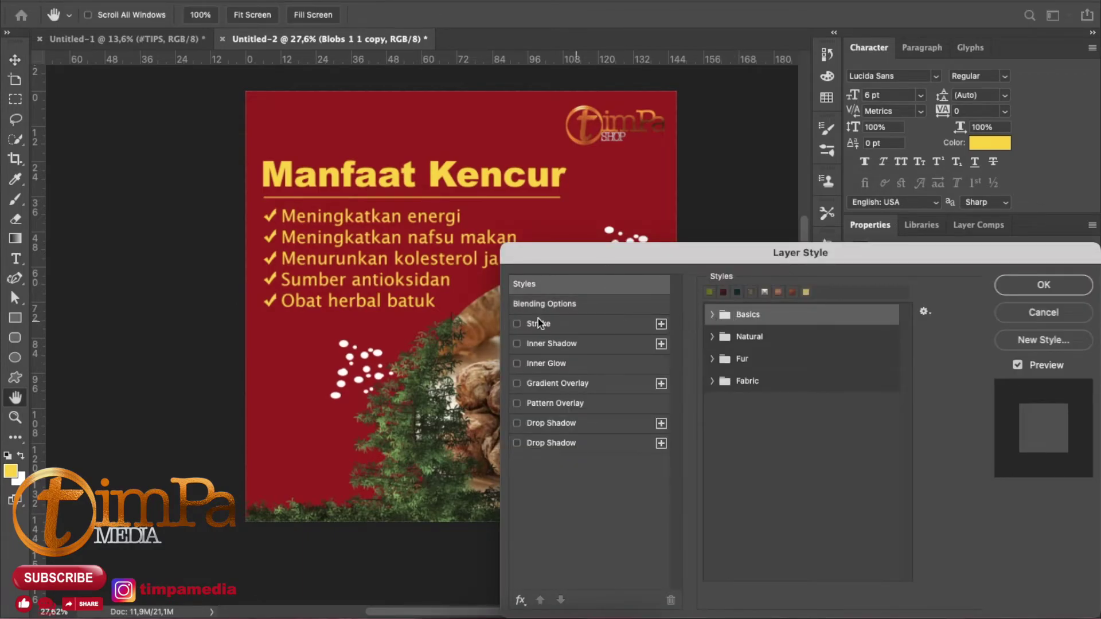
{"action": "left_click", "coordinate": [544, 364]}
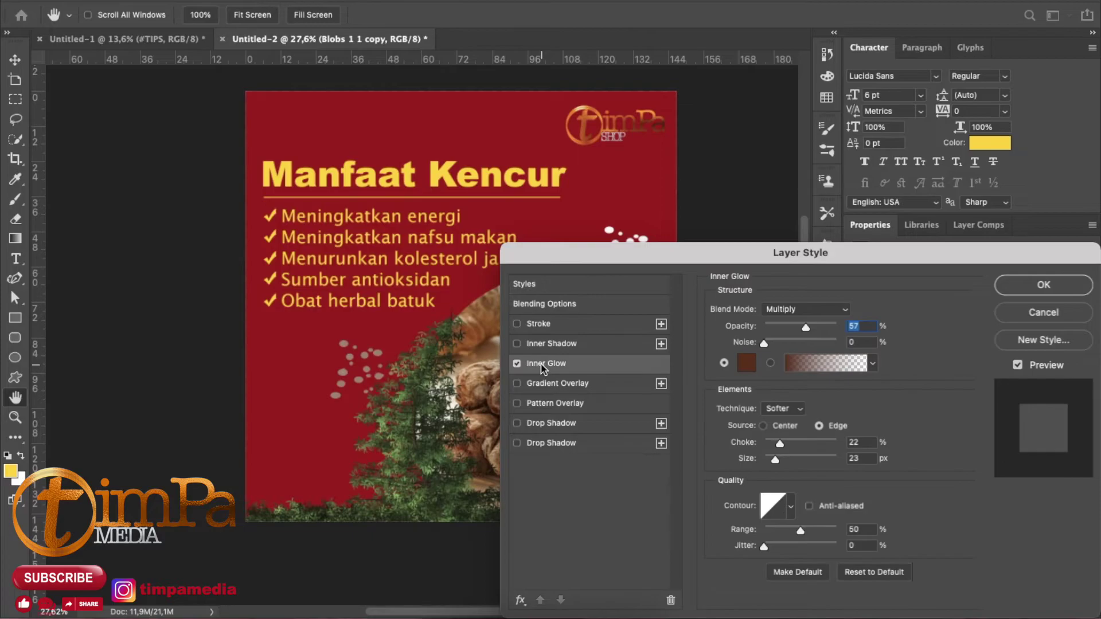
{"action": "left_click", "coordinate": [744, 364]}
{"action": "type", "text": "ffffff"}
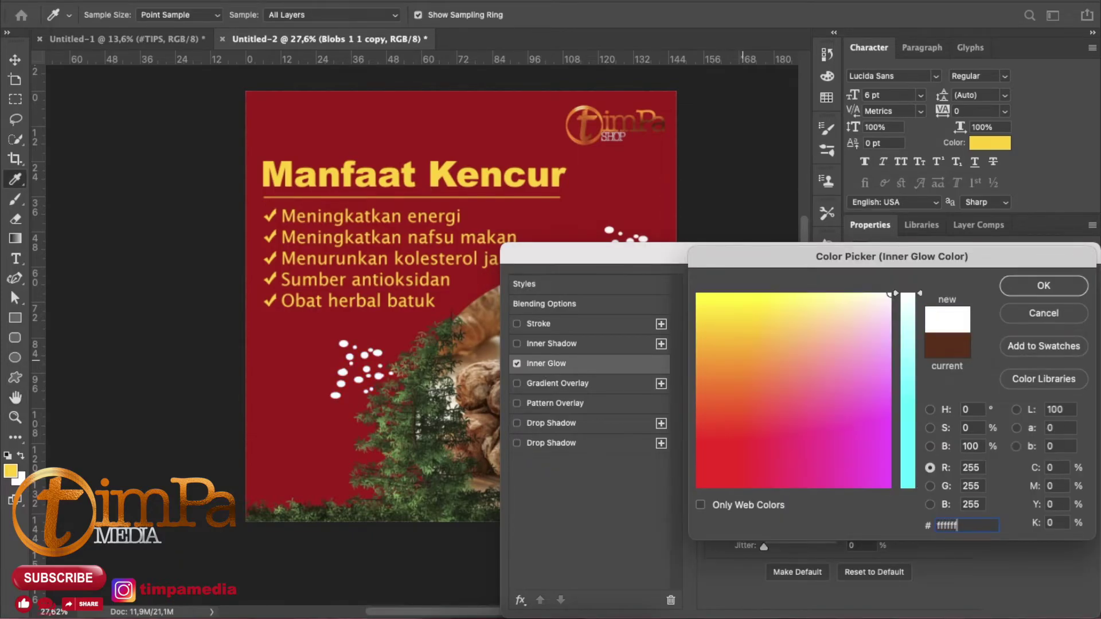
{"action": "left_click", "coordinate": [1032, 288]}
- Set the inner glow to Lighter Color blending, 76% opacity, 58% choke and 128 px size, and apply the layer style
{"action": "left_click", "coordinate": [805, 309]}
{"action": "left_click", "coordinate": [809, 426]}
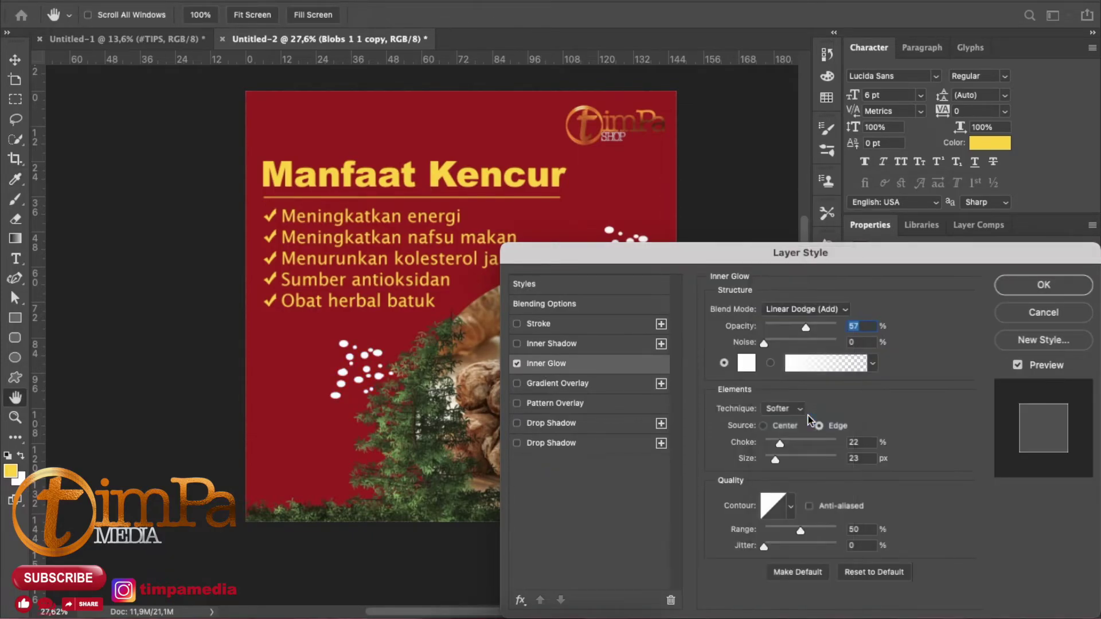
{"action": "left_click", "coordinate": [826, 310]}
{"action": "left_click", "coordinate": [829, 321]}
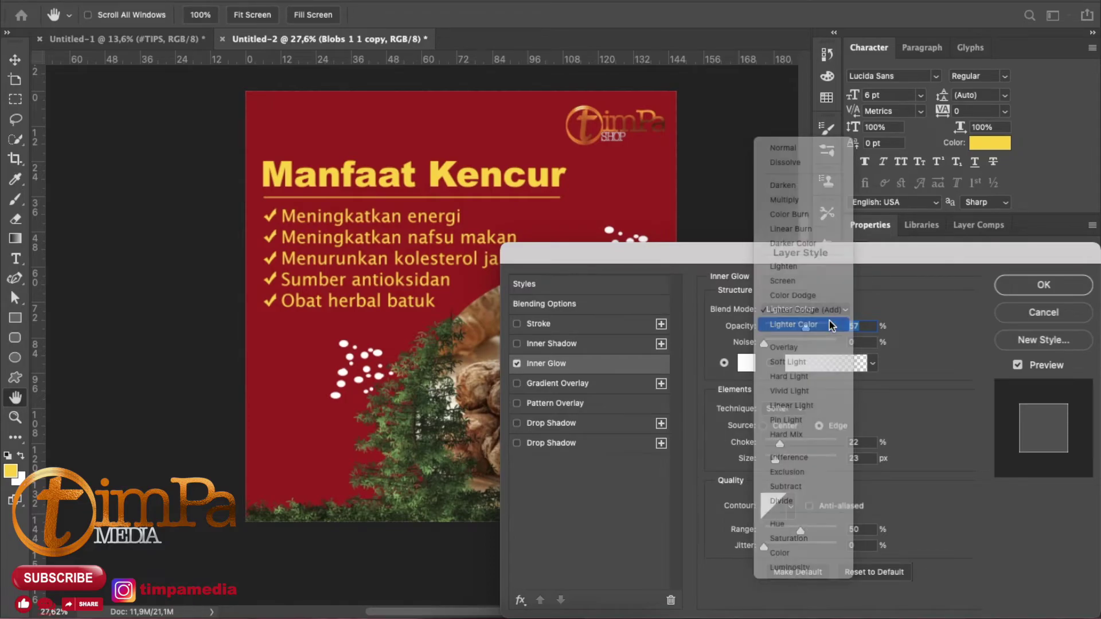
{"action": "left_click_drag", "start_coordinate": [805, 328], "coordinate": [819, 327]}
{"action": "left_click_drag", "start_coordinate": [779, 444], "coordinate": [806, 443]}
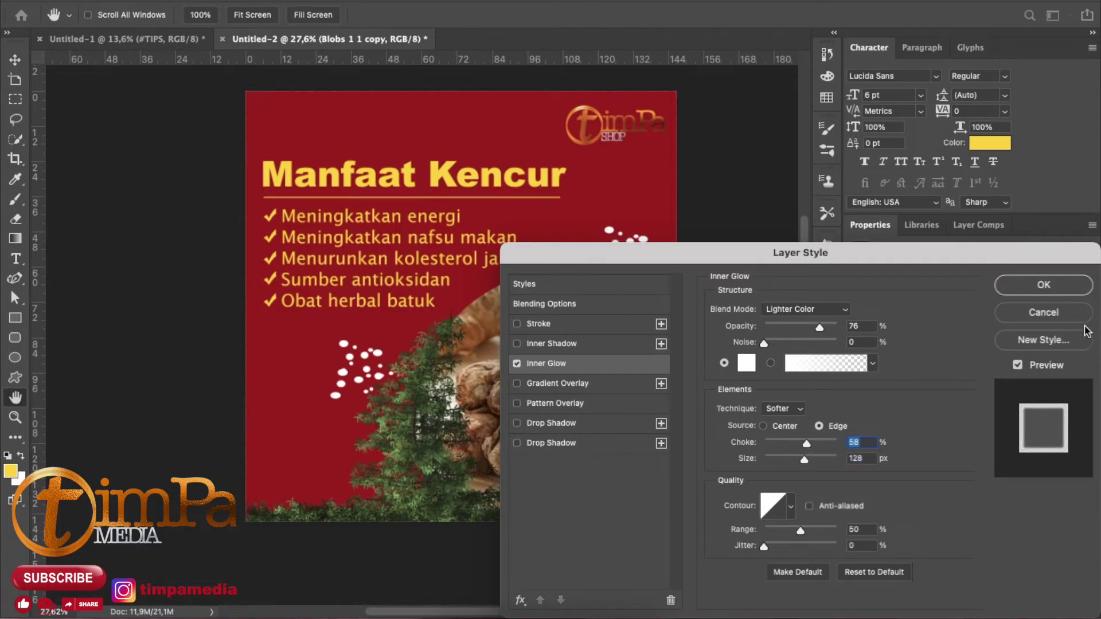
{"action": "left_click", "coordinate": [1043, 285]}
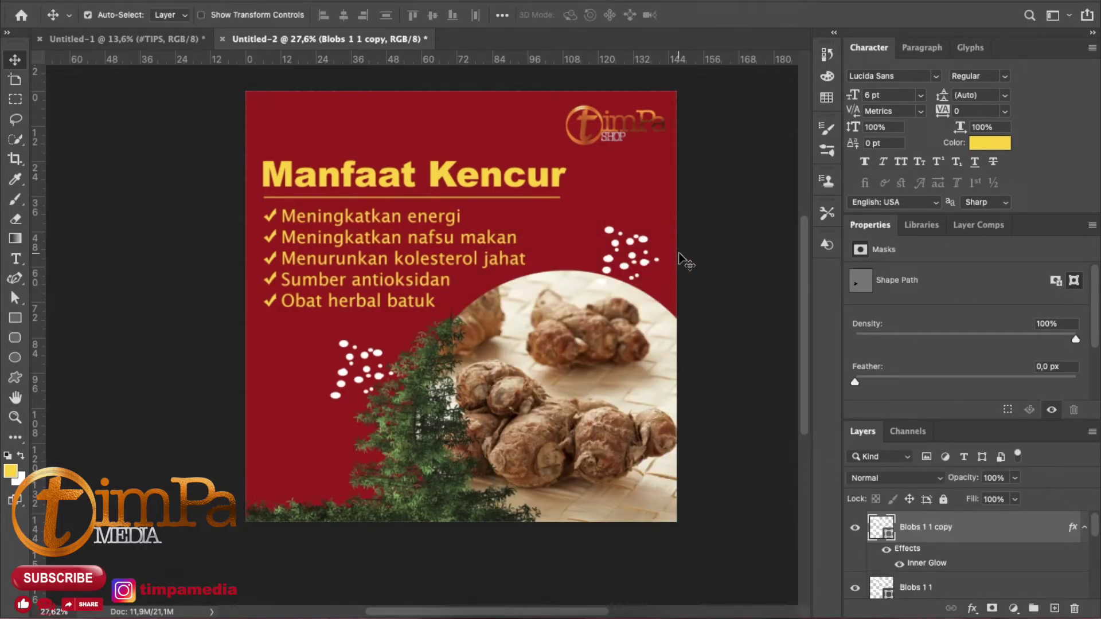
- Group both white blob layers and the tree layer, and name the group acc
{"action": "scroll", "coordinate": [999, 540], "scroll_direction": "down", "scroll_amount": 3}
{"action": "left_click", "coordinate": [986, 549], "text": "shift"}
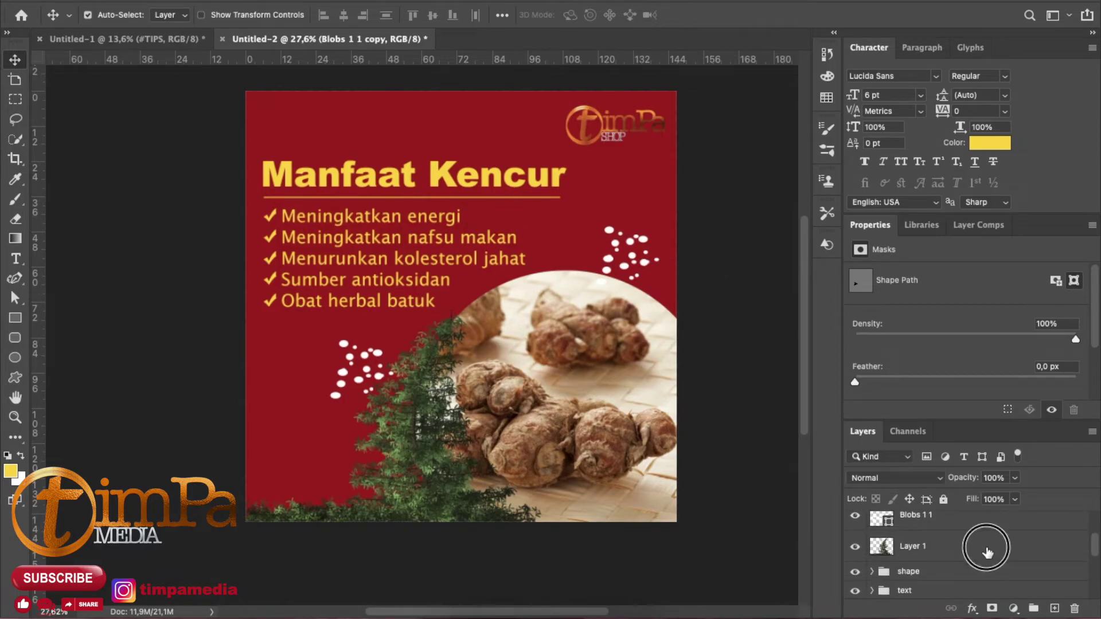
{"action": "left_click", "coordinate": [1034, 607]}
{"action": "double_click", "coordinate": [914, 523]}
{"action": "type", "text": "a"}
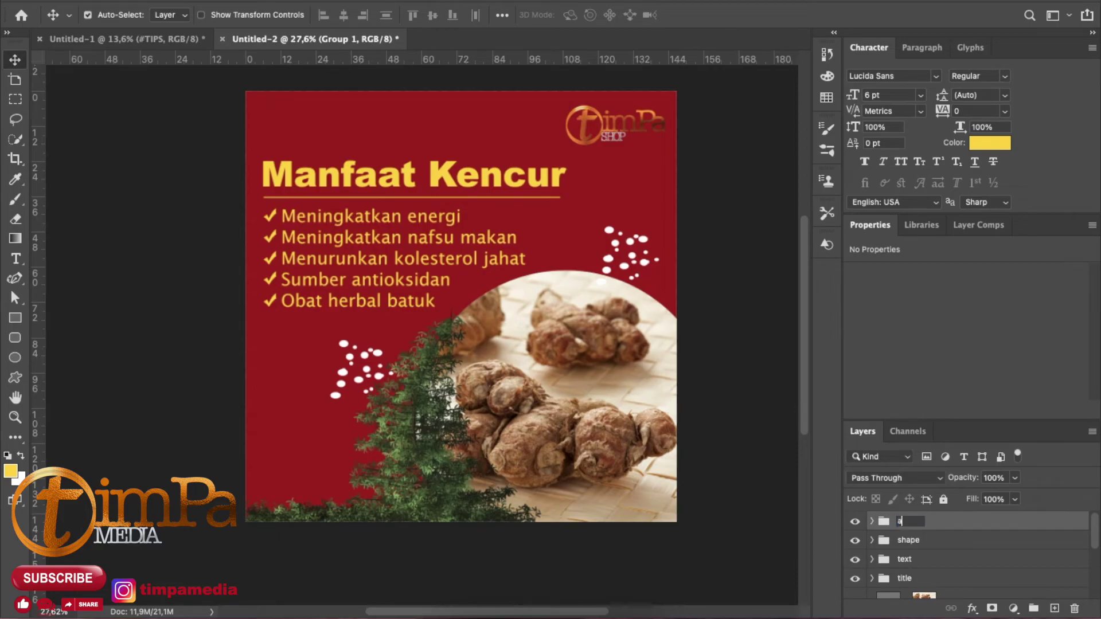
{"action": "type", "text": "cc"}
{"action": "key", "text": "Return"}
- Apply a Multiply drop shadow to the Manfaat Kencur title with 19% opacity, 90° angle, 15 px distance and 24 px size
{"action": "scroll", "coordinate": [1006, 559], "scroll_direction": "down", "scroll_amount": 5}
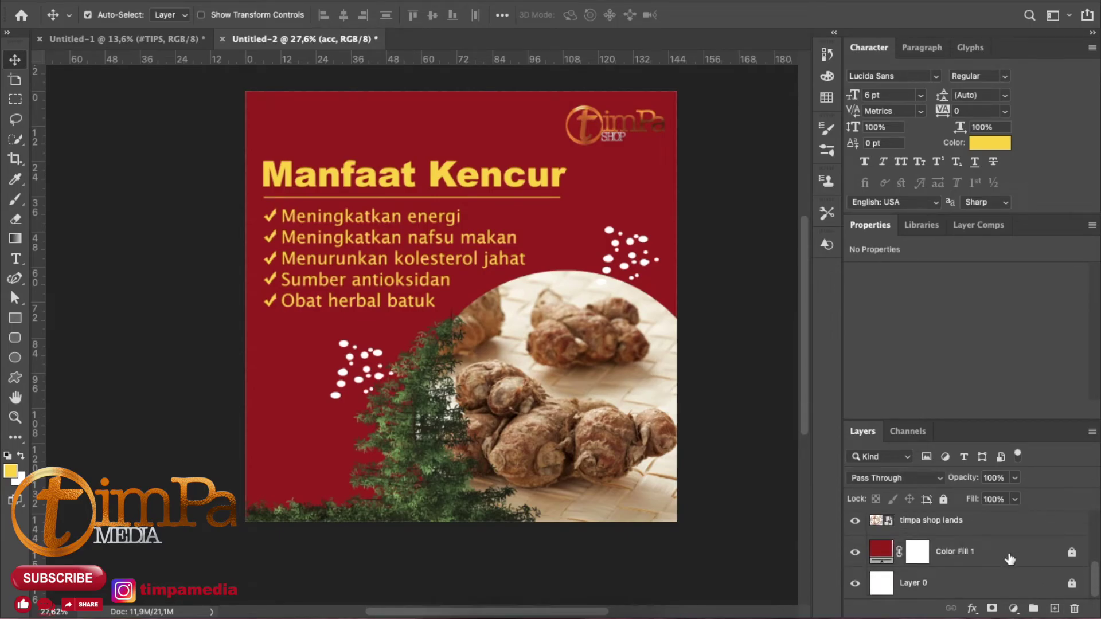
{"action": "scroll", "coordinate": [1008, 555], "scroll_direction": "up", "scroll_amount": 5}
{"action": "double_click", "coordinate": [439, 172]}
{"action": "scroll", "coordinate": [975, 550], "scroll_direction": "down", "scroll_amount": 2}
{"action": "key", "text": "ctrl+Return"}
{"action": "key", "text": "v"}
{"action": "left_click", "coordinate": [973, 609]}
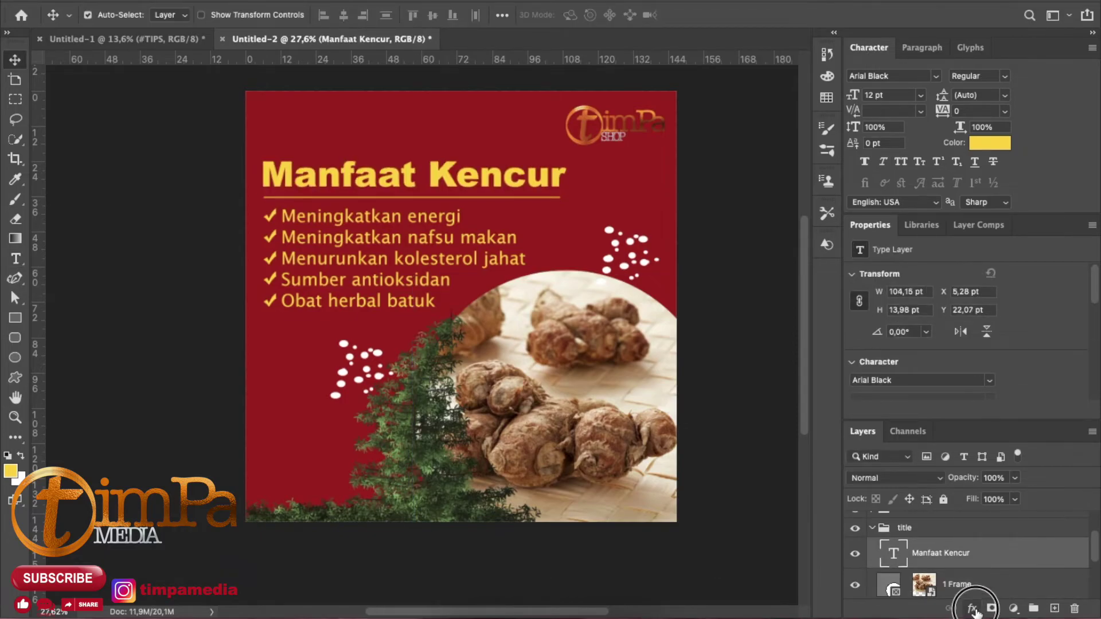
{"action": "left_click", "coordinate": [1000, 572]}
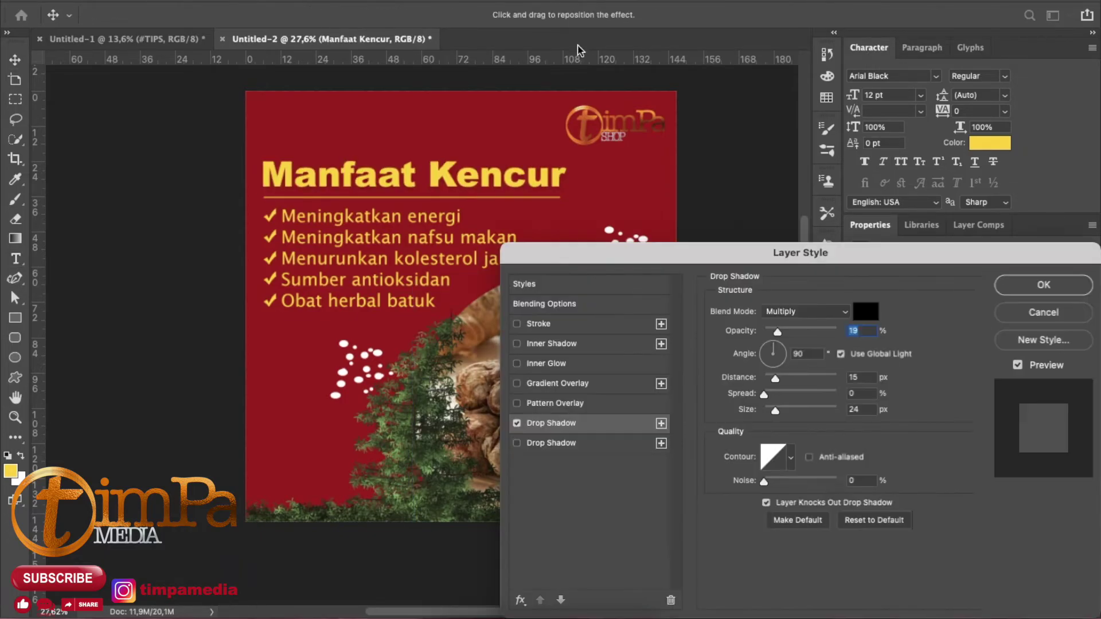
{"action": "left_click", "coordinate": [1043, 287]}
- Give the benefits list text a black Multiply drop shadow at 19% opacity, 15 px distance and 24 px size
{"action": "double_click", "coordinate": [453, 226]}
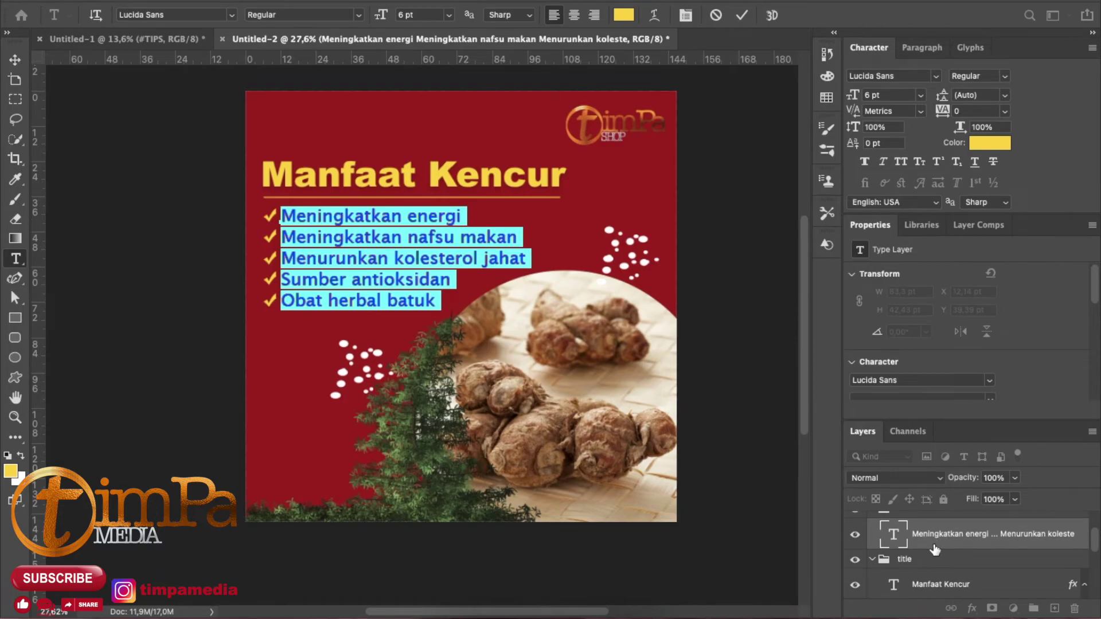
{"action": "key", "text": "ctrl+Return"}
{"action": "left_click", "coordinate": [972, 609]}
{"action": "left_click", "coordinate": [978, 576]}
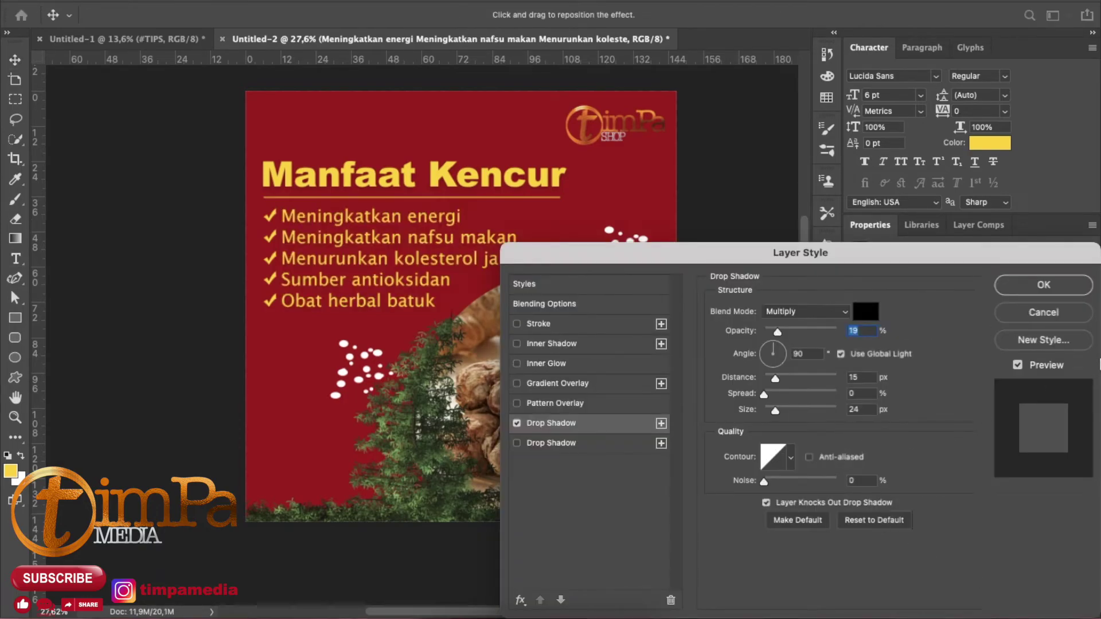
{"action": "left_click", "coordinate": [1050, 287]}
- Merge the red Color Fill 1 background with Layer 0 into a single pixel layer
{"action": "scroll", "coordinate": [678, 393], "scroll_direction": "down", "scroll_amount": 1}
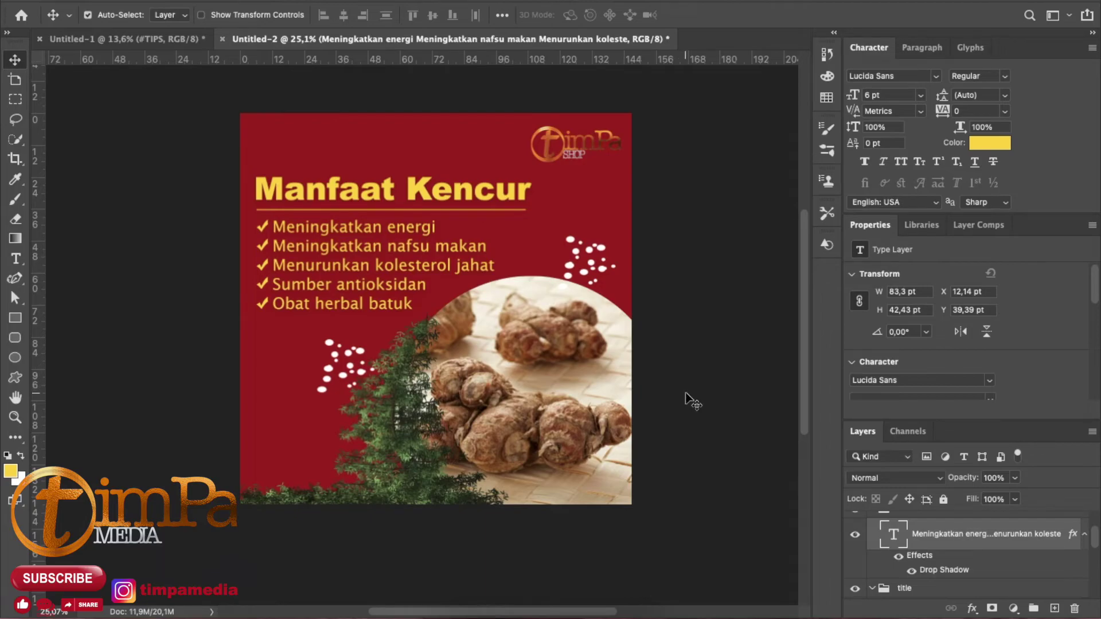
{"action": "scroll", "coordinate": [984, 578], "scroll_direction": "down", "scroll_amount": 5}
{"action": "left_click", "coordinate": [987, 558]}
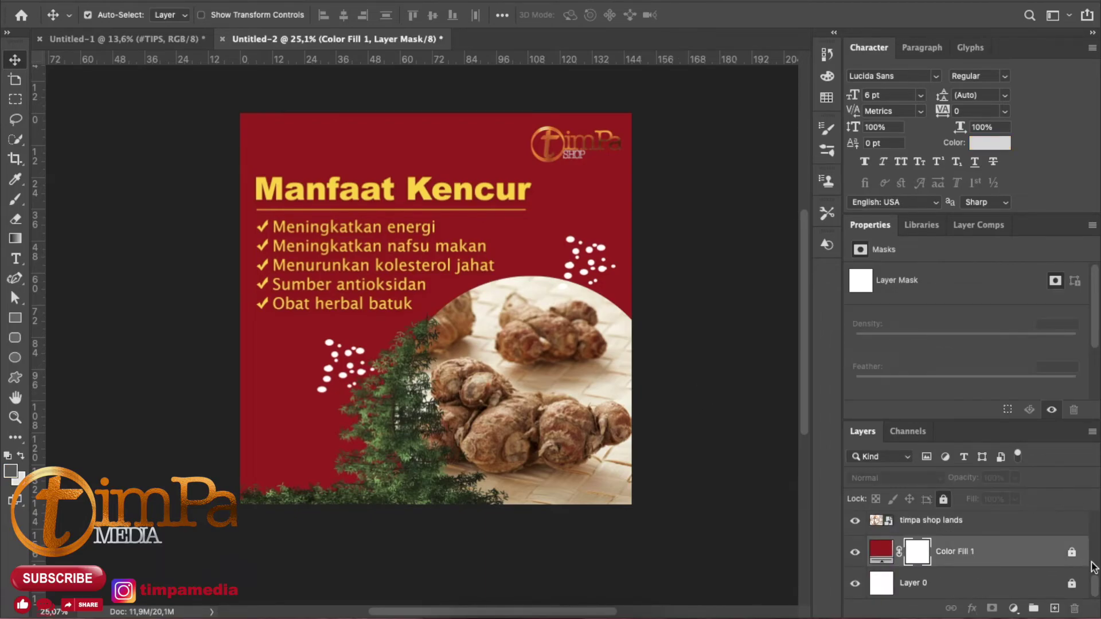
{"action": "left_click", "coordinate": [1066, 580], "text": "shift"}
{"action": "right_click", "coordinate": [1037, 578]}
{"action": "left_click", "coordinate": [956, 495]}
- Slightly brighten the merged red background with a Brightness/Contrast adjustment
{"action": "left_click", "coordinate": [172, 1]}
{"action": "mouse_move", "coordinate": [208, 15]}
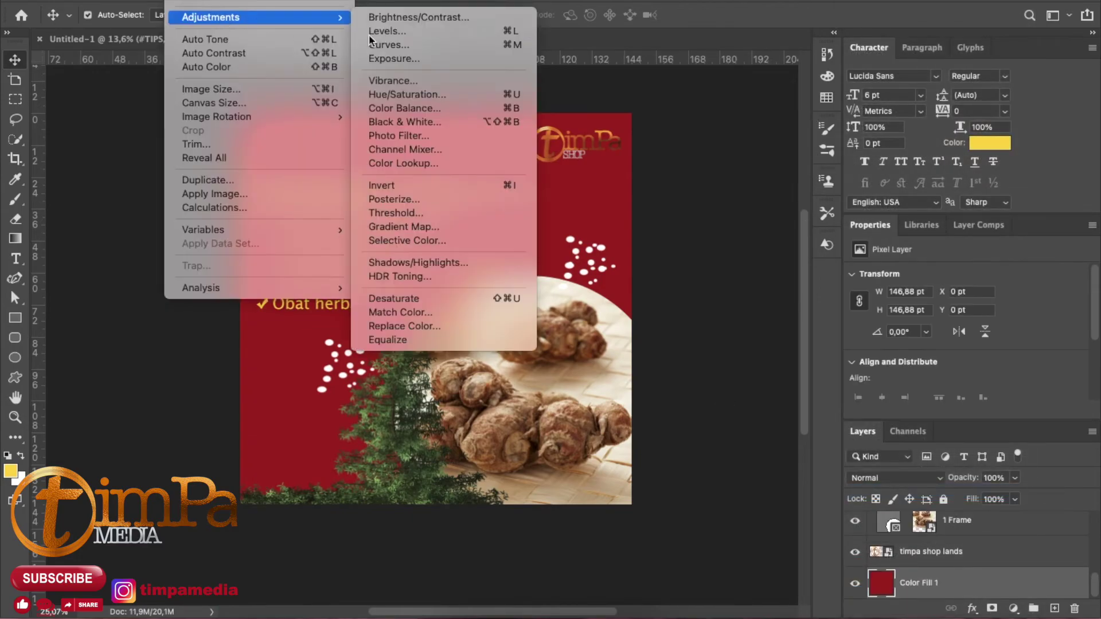
{"action": "left_click", "coordinate": [418, 16]}
{"action": "left_click_drag", "start_coordinate": [827, 186], "coordinate": [832, 184]}
{"action": "left_click", "coordinate": [929, 168]}
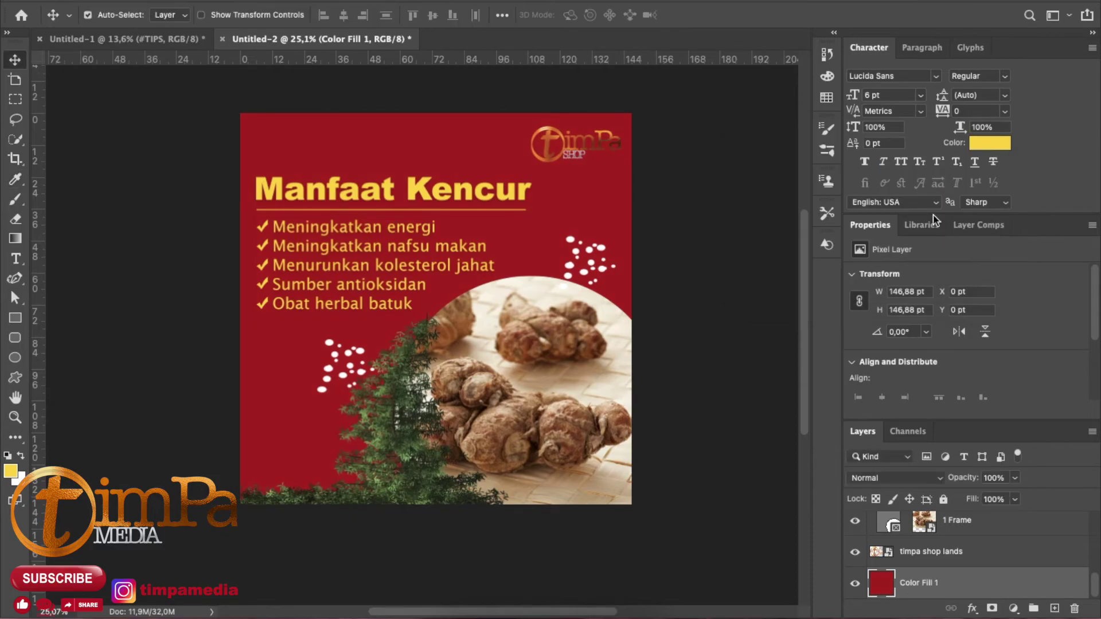
- Convert the framed kencur photo, 1 Frame, into a regular pixel layer
{"action": "scroll", "coordinate": [996, 528], "scroll_direction": "up", "scroll_amount": 3}
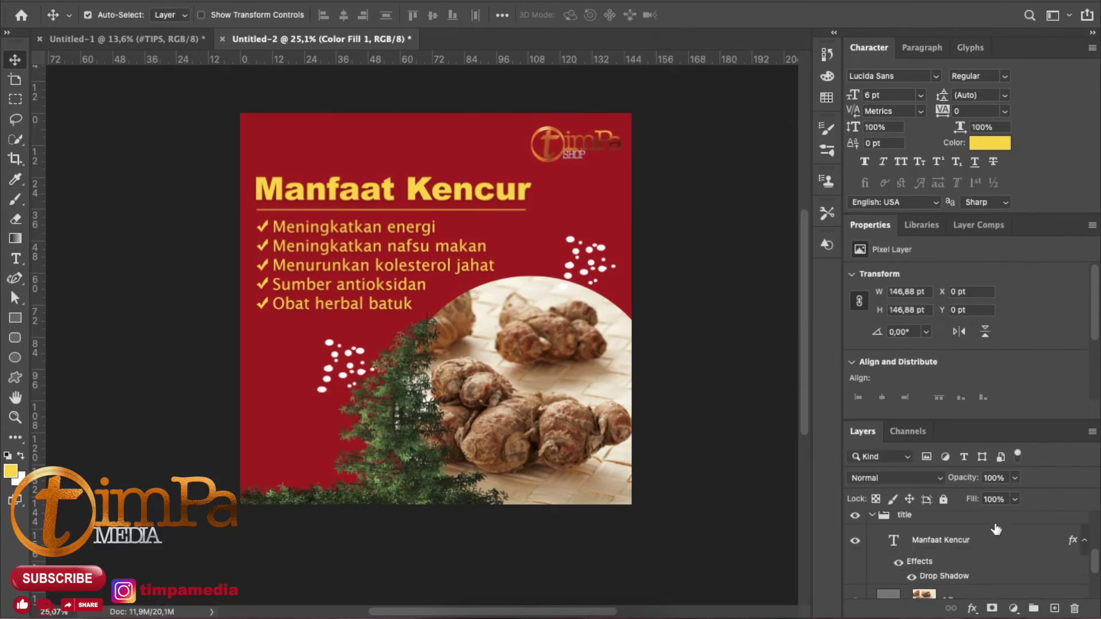
{"action": "scroll", "coordinate": [714, 369], "scroll_direction": "up", "scroll_amount": 3}
{"action": "scroll", "coordinate": [744, 437], "scroll_direction": "down", "scroll_amount": 2}
{"action": "scroll", "coordinate": [946, 511], "scroll_direction": "down", "scroll_amount": 1}
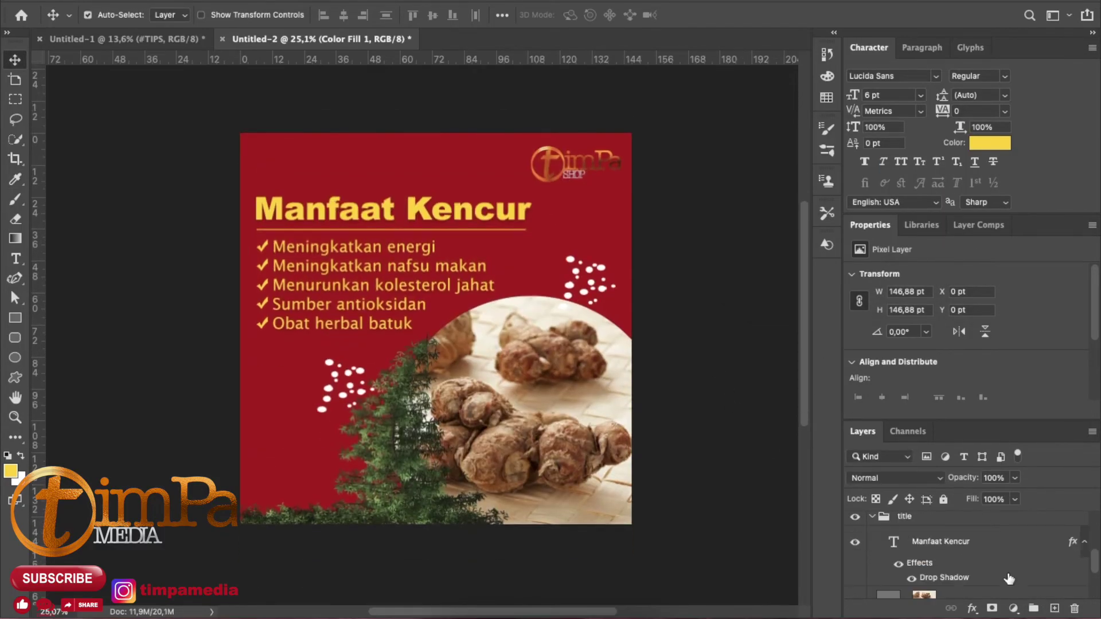
{"action": "left_click", "coordinate": [1010, 575]}
{"action": "right_click", "coordinate": [1011, 575]}
{"action": "left_click", "coordinate": [987, 551]}
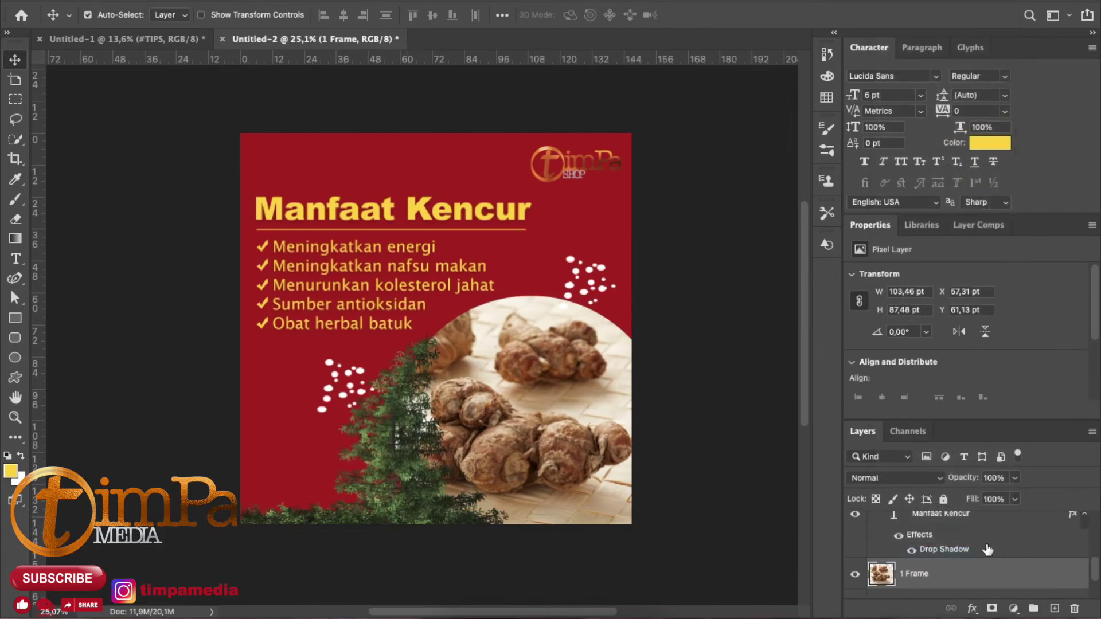
- Add a dark brown Multiply drop shadow to the kencur photo with 75% opacity, 47 px distance, 8% spread and 90 px size
{"action": "left_click", "coordinate": [972, 608]}
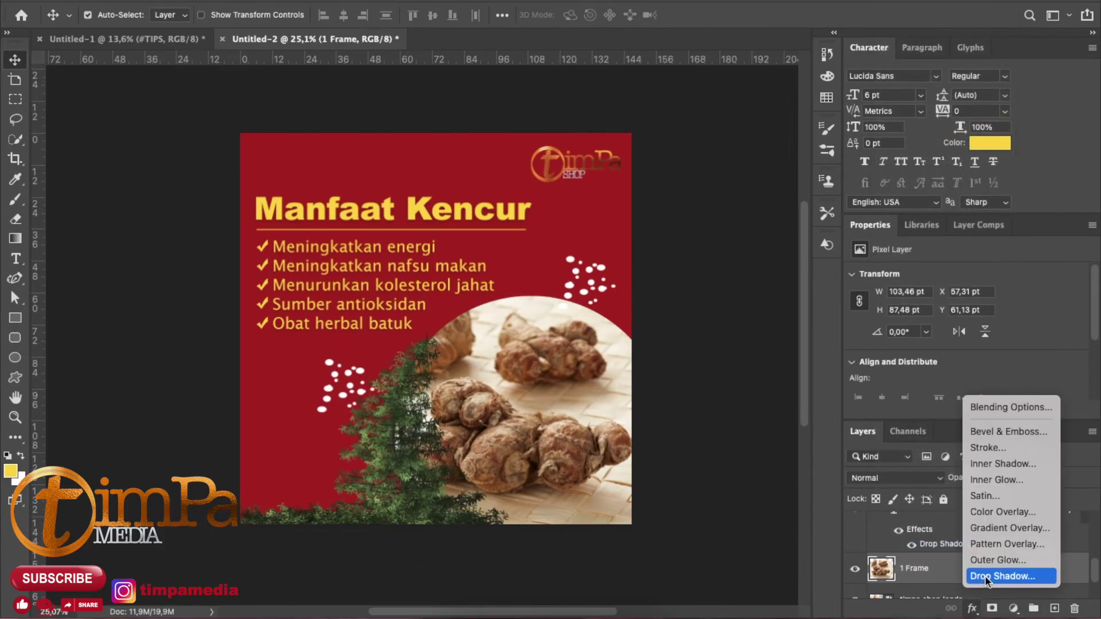
{"action": "left_click", "coordinate": [985, 577]}
{"action": "left_click_drag", "start_coordinate": [582, 249], "coordinate": [764, 209]}
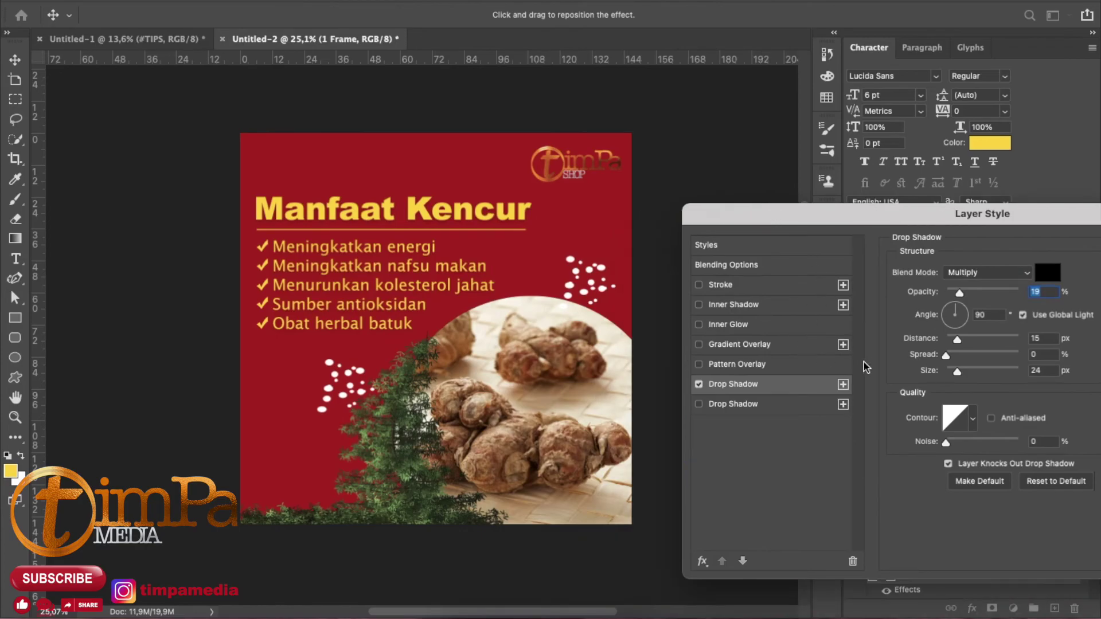
{"action": "left_click", "coordinate": [698, 384]}
{"action": "left_click", "coordinate": [720, 404]}
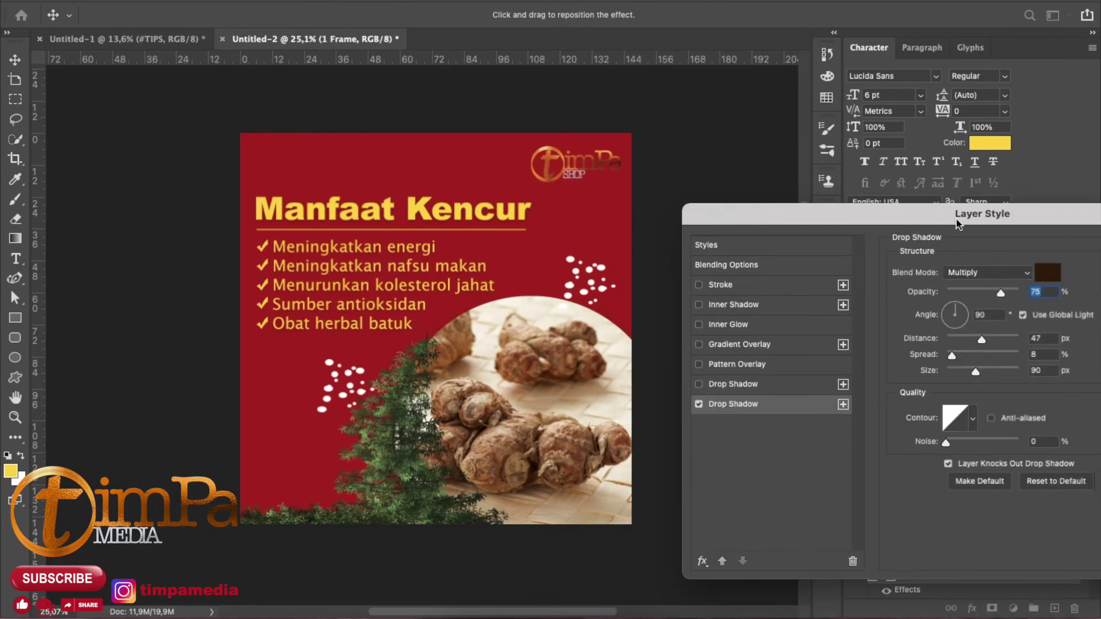
{"action": "left_click_drag", "start_coordinate": [957, 224], "coordinate": [860, 214]}
{"action": "left_click_drag", "start_coordinate": [994, 205], "coordinate": [748, 128]}
{"action": "left_click", "coordinate": [921, 204]}
- Examine the shadows on the title, list text and photo up close, and check the overall poster composition
{"action": "scroll", "coordinate": [734, 271], "scroll_direction": "up", "scroll_amount": 2}
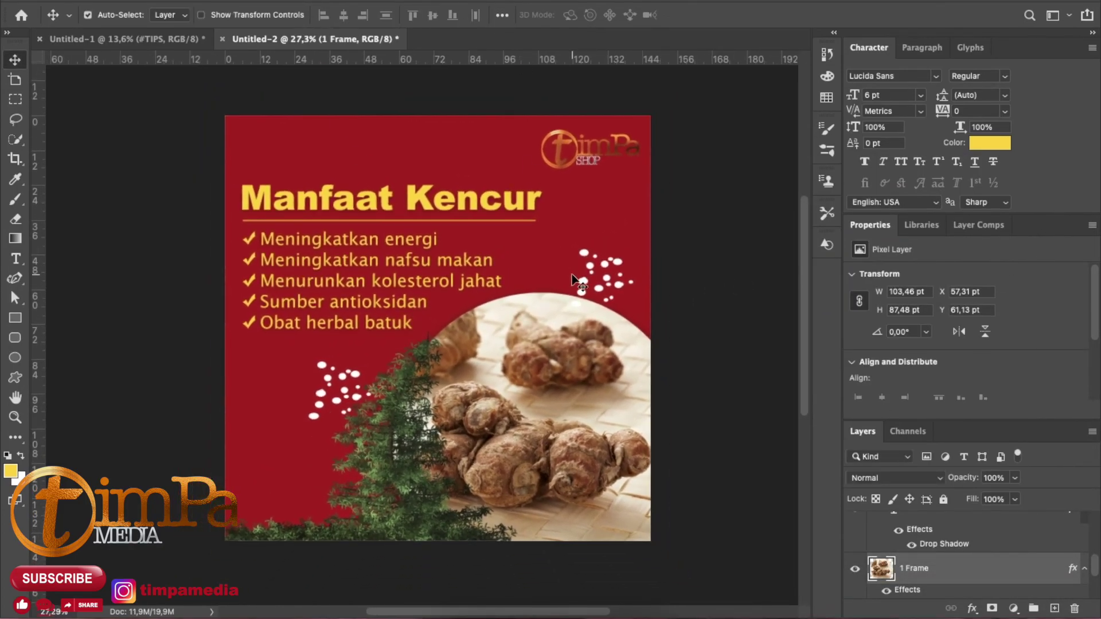
{"action": "scroll", "coordinate": [575, 277], "scroll_direction": "up", "scroll_amount": 5}
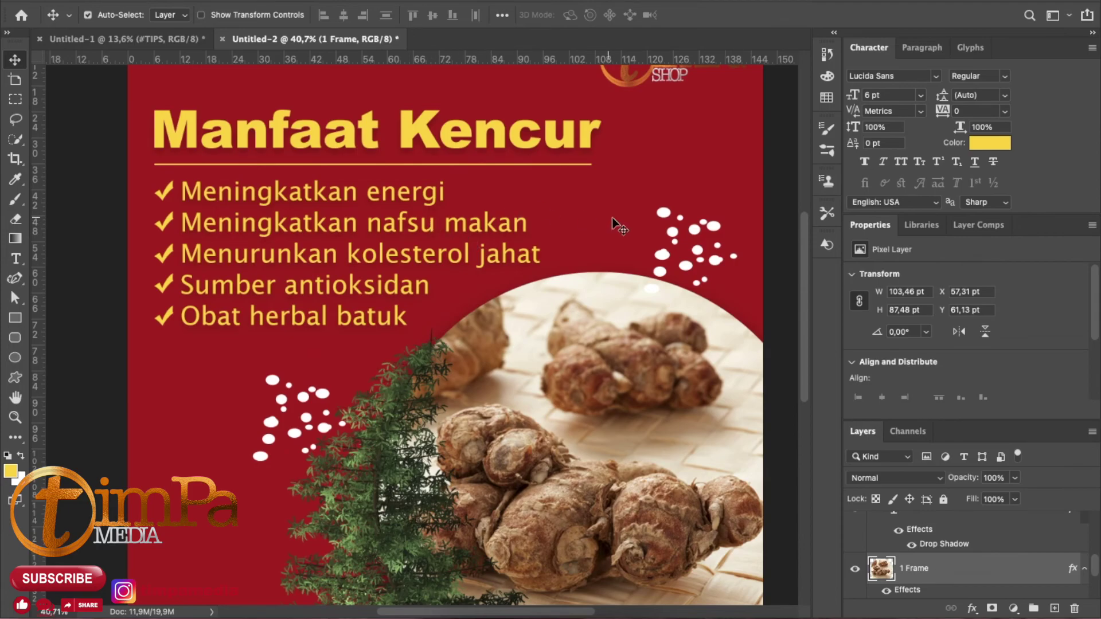
{"action": "scroll", "coordinate": [618, 261], "scroll_direction": "up", "scroll_amount": 3}
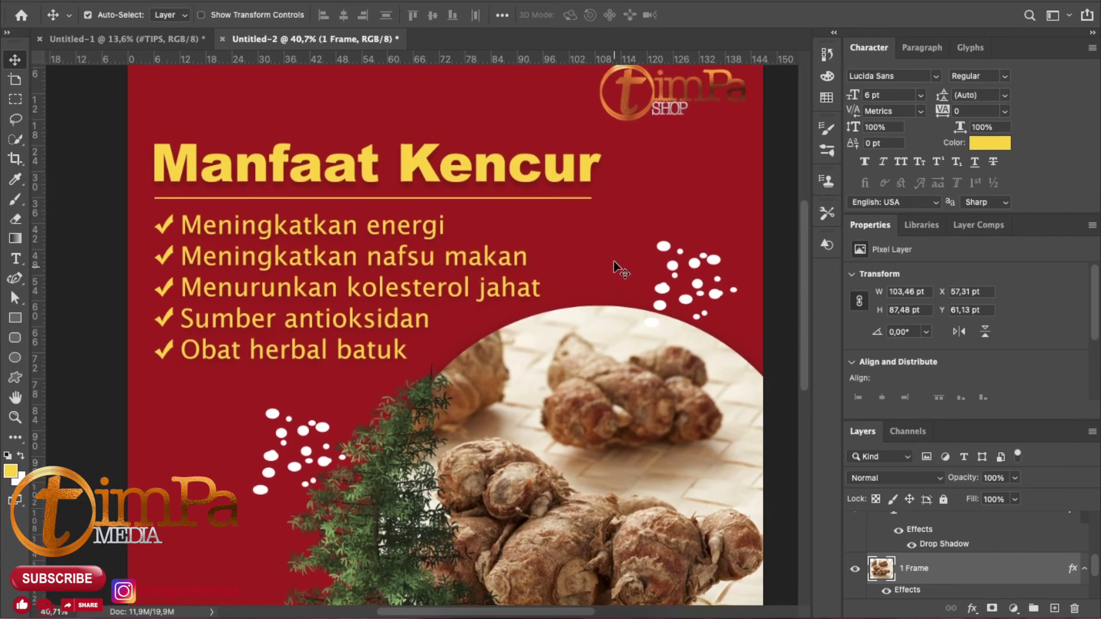
{"action": "left_click", "coordinate": [437, 240]}
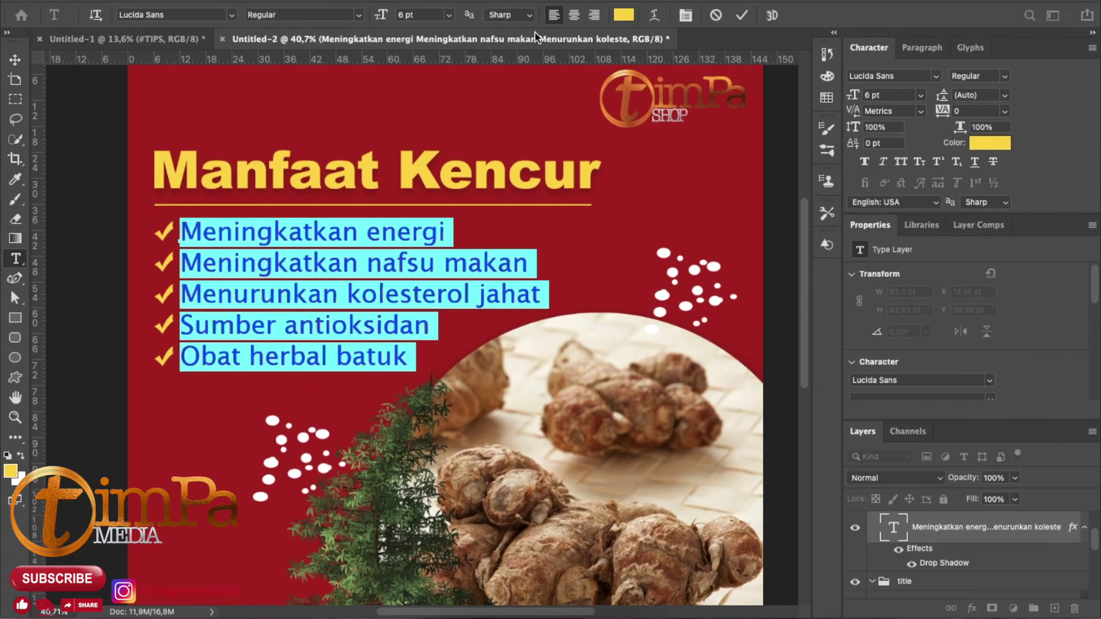
{"action": "scroll", "coordinate": [515, 239], "scroll_direction": "down", "scroll_amount": 5}
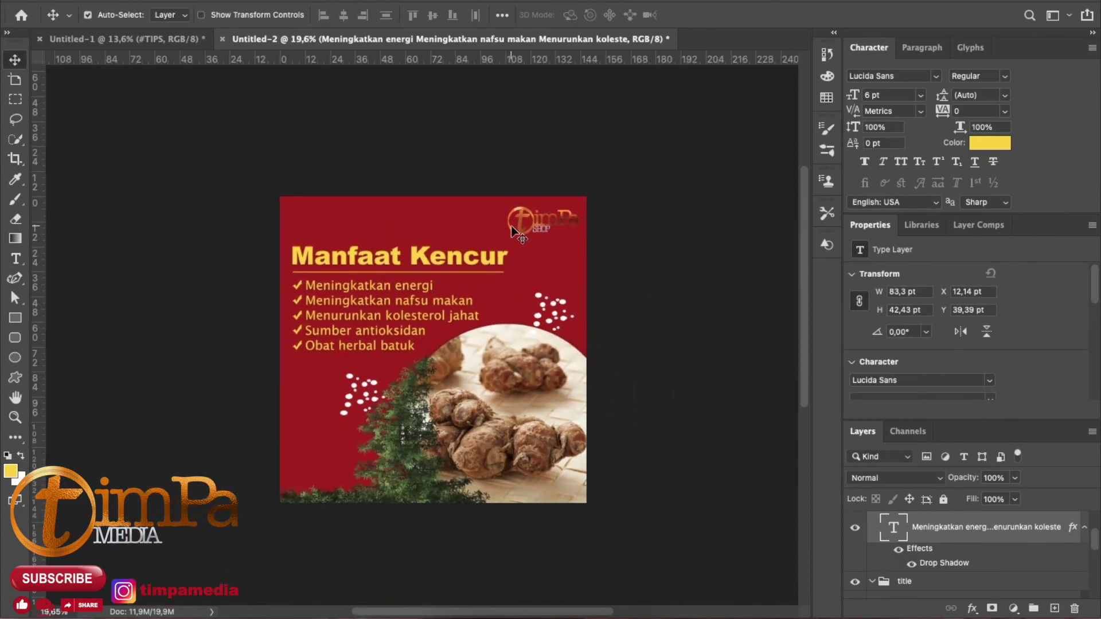
{"action": "scroll", "coordinate": [510, 226], "scroll_direction": "up", "scroll_amount": 1}
{"action": "scroll", "coordinate": [510, 226], "scroll_direction": "up", "scroll_amount": 2}
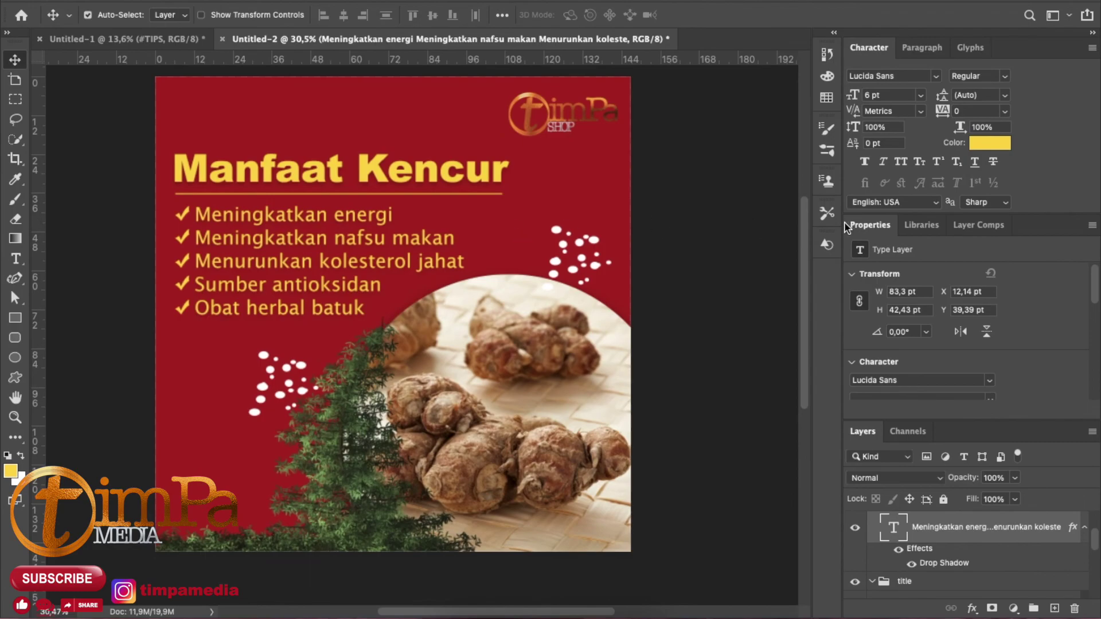
- Collapse the text layer group and review the whole poster
{"action": "scroll", "coordinate": [969, 550], "scroll_direction": "up", "scroll_amount": 2}
{"action": "left_click", "coordinate": [872, 559]}
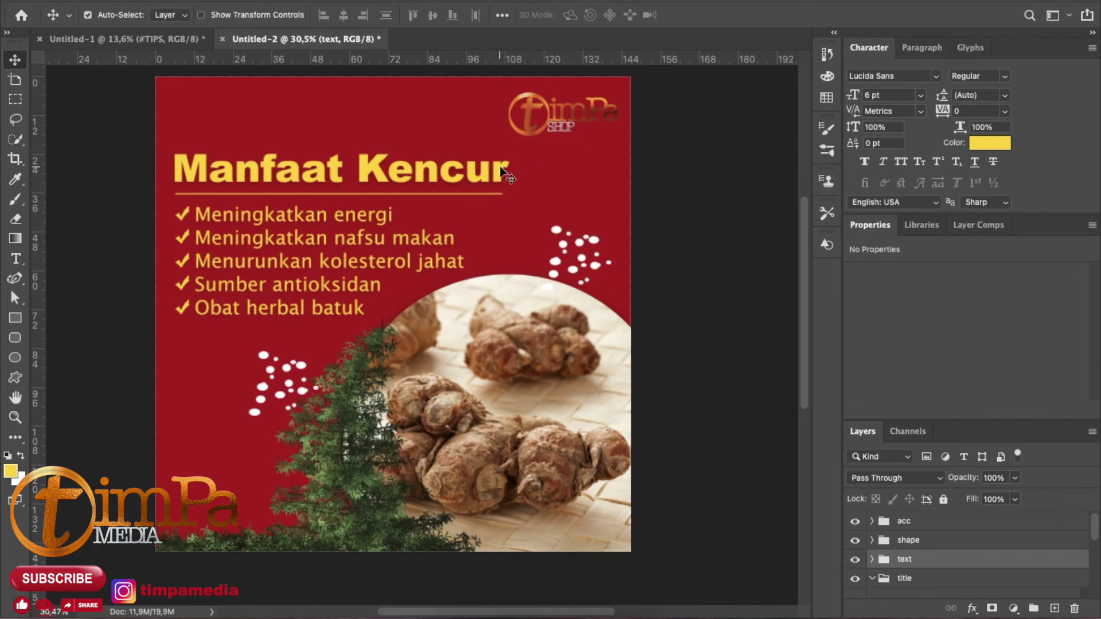
{"action": "scroll", "coordinate": [504, 172], "scroll_direction": "up", "scroll_amount": 4}
{"action": "scroll", "coordinate": [504, 172], "scroll_direction": "down", "scroll_amount": 4}
{"action": "scroll", "coordinate": [500, 167], "scroll_direction": "down", "scroll_amount": 1}
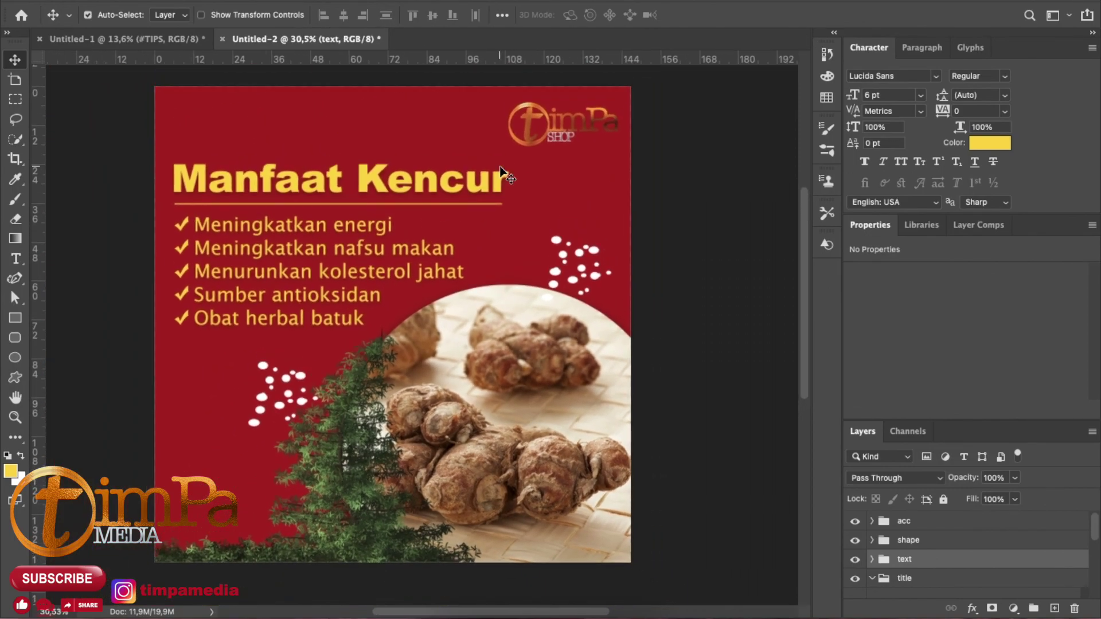